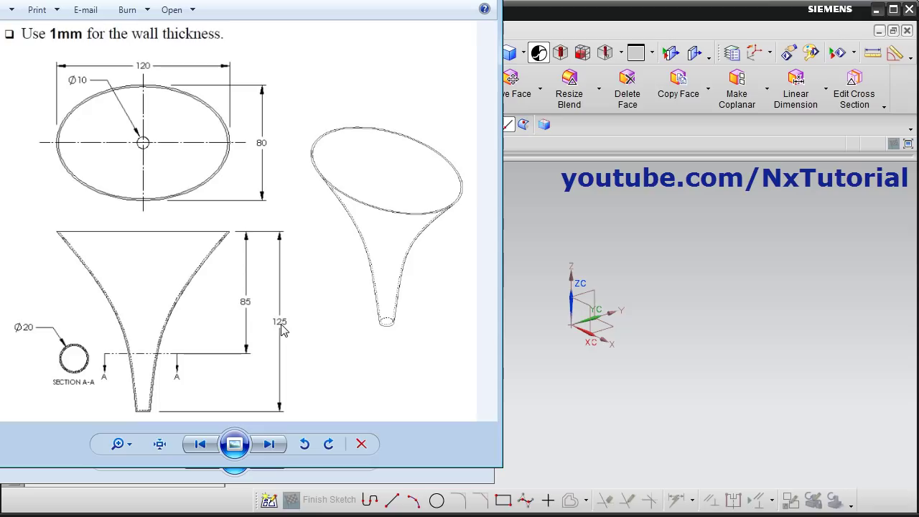
- Switch to NX and create a datum plane at a distance of 85 mm above the XY plane
{"action": "left_click", "coordinate": [694, 343]}
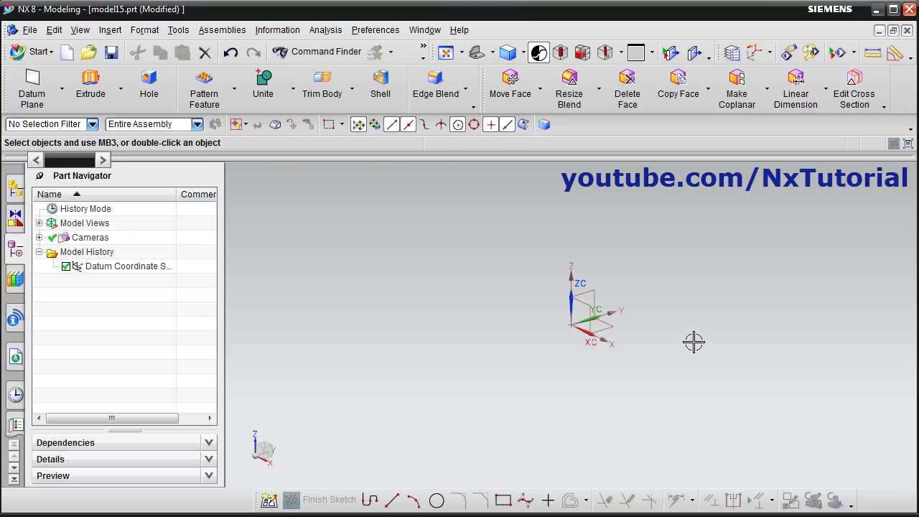
{"action": "left_click", "coordinate": [41, 99]}
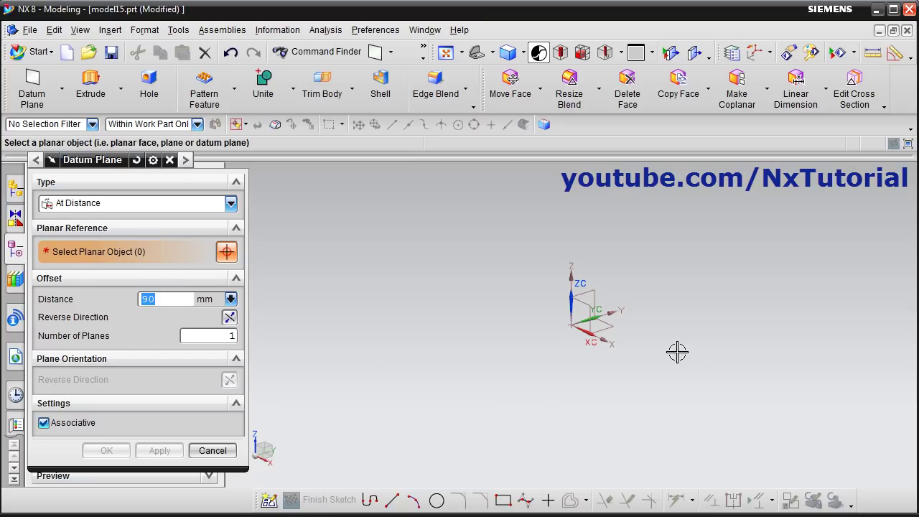
{"action": "left_click", "coordinate": [607, 329]}
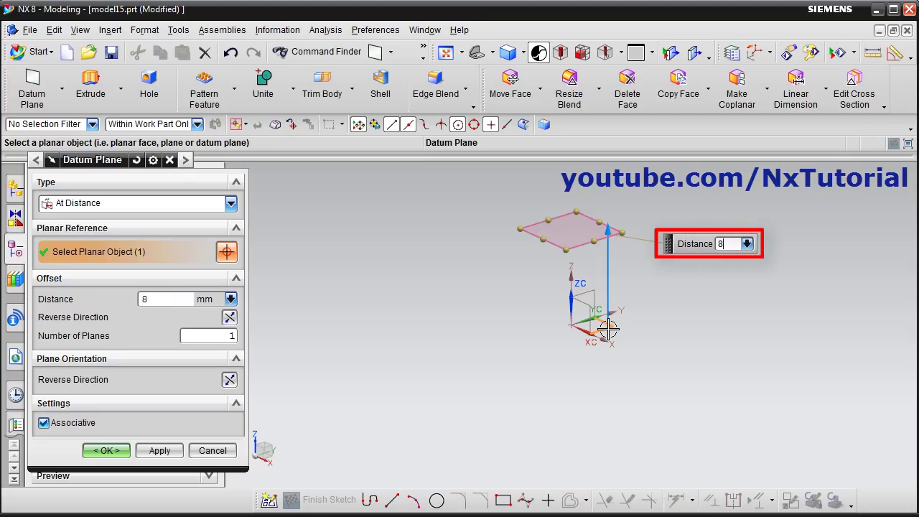
{"action": "key", "text": "Return"}
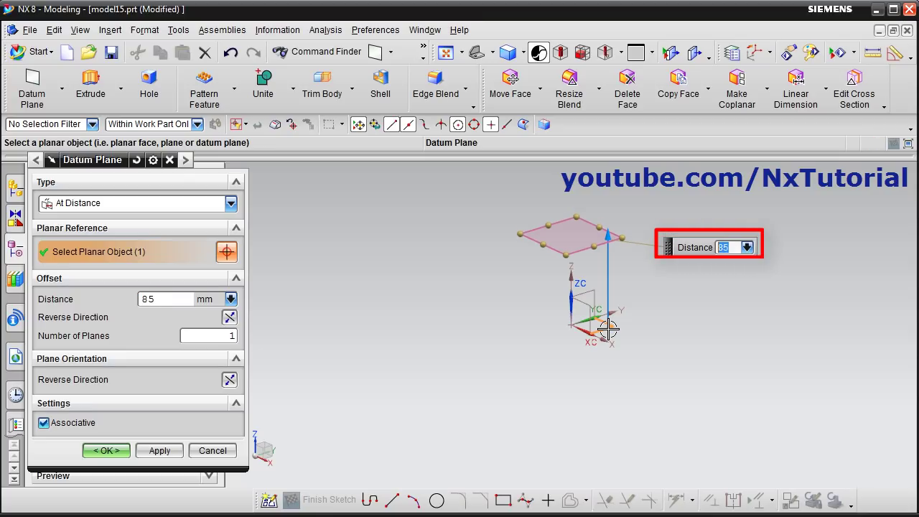
{"action": "left_click", "coordinate": [159, 452]}
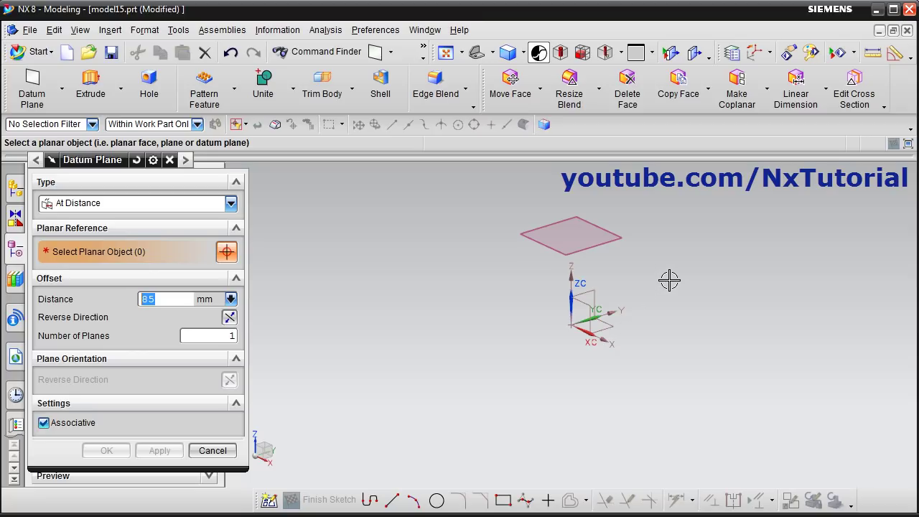
- Create a second datum plane offset 125 mm below the upper datum plane, reversing the offset direction
{"action": "left_click", "coordinate": [602, 242]}
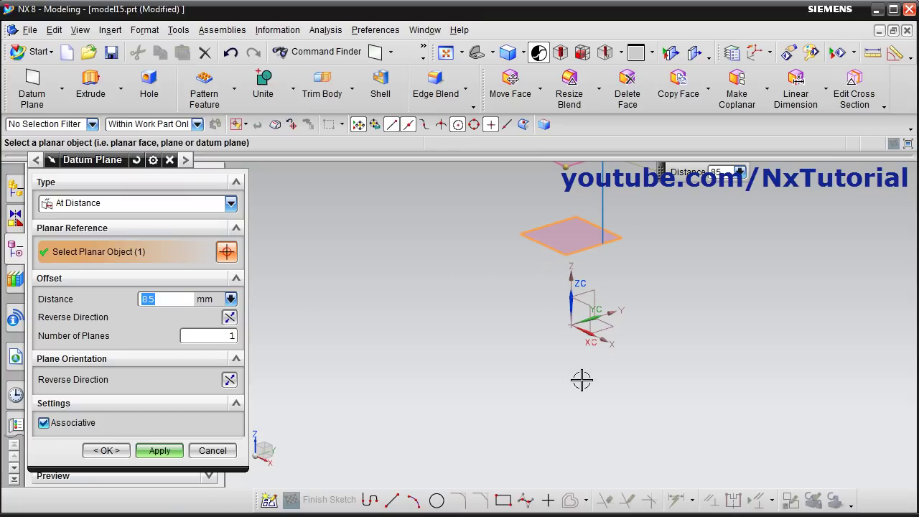
{"action": "left_click", "coordinate": [230, 320]}
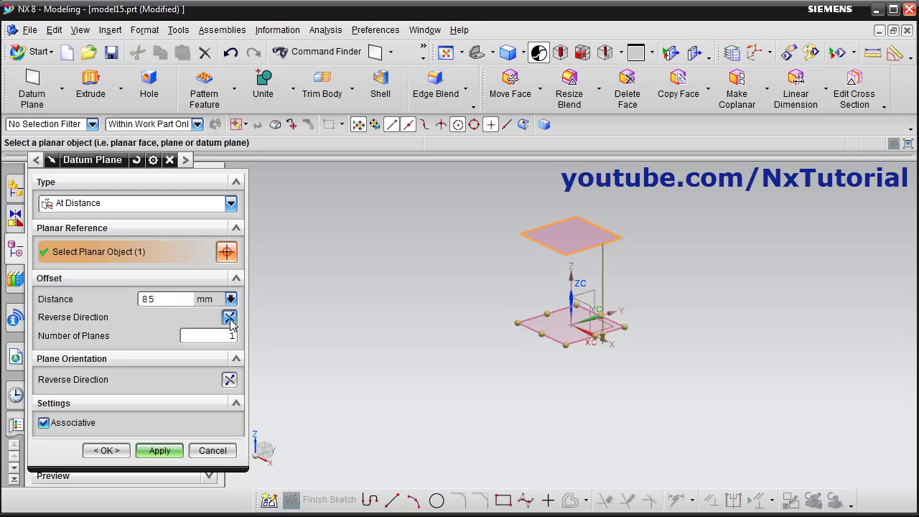
{"action": "double_click", "coordinate": [170, 299]}
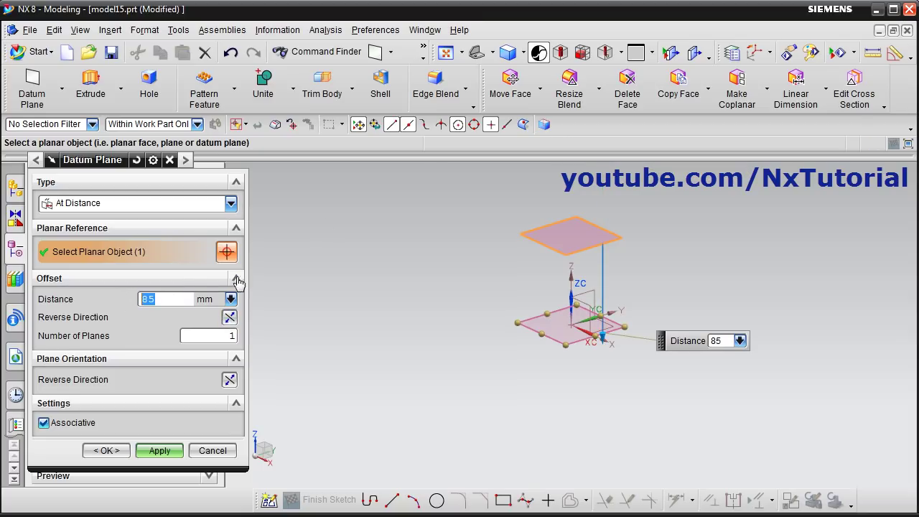
{"action": "type", "text": "12"}
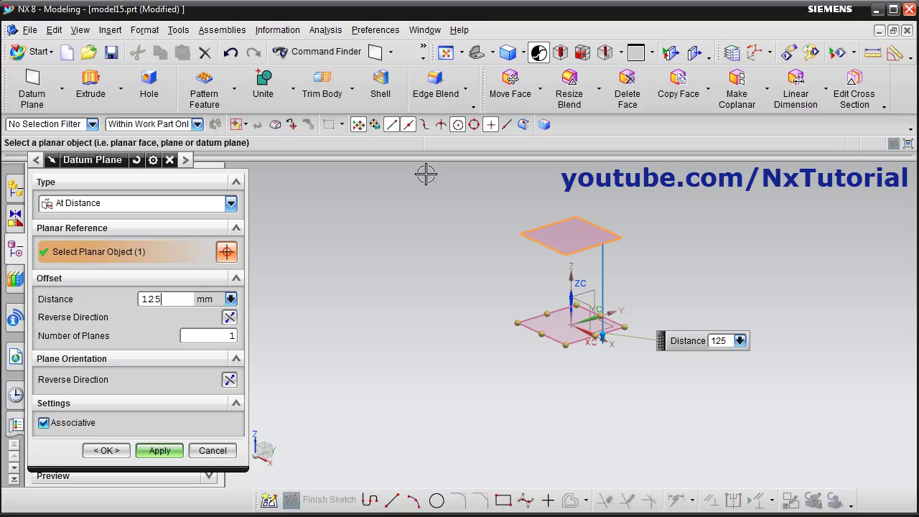
{"action": "type", "text": "5"}
{"action": "key", "text": "Return"}
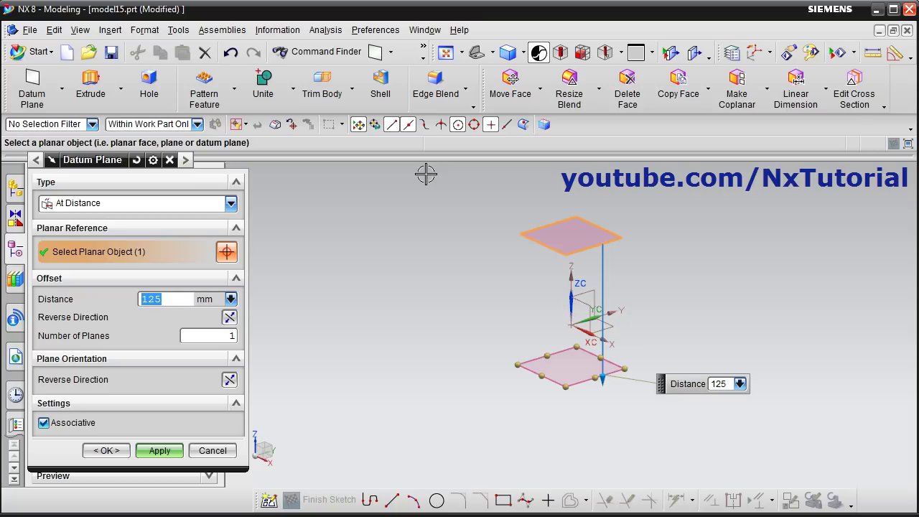
{"action": "left_click", "coordinate": [119, 454]}
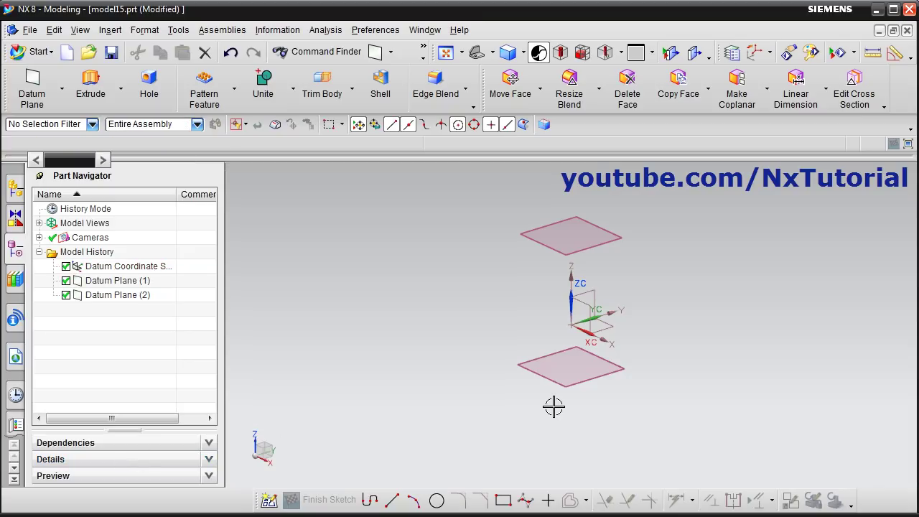
{"action": "scroll", "coordinate": [672, 237], "scroll_direction": "up", "scroll_amount": 4}
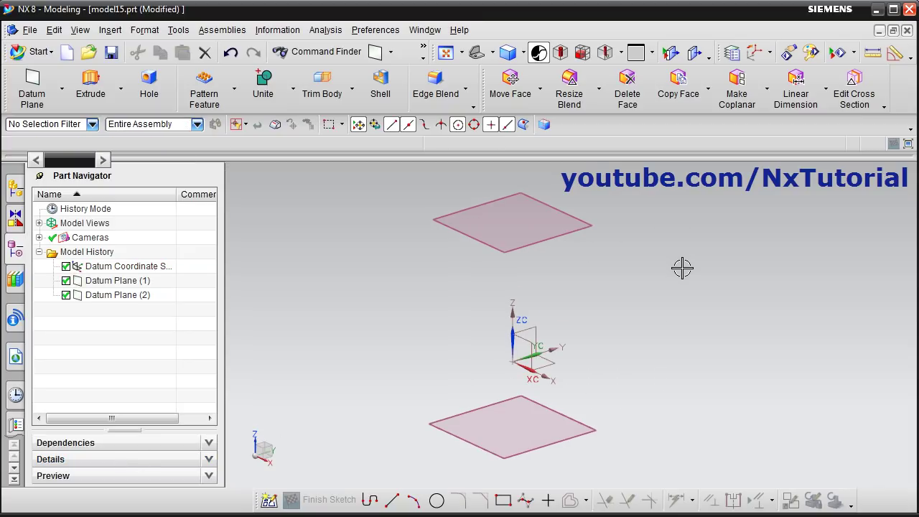
- Check the reference drawing, then sketch a 10 mm diameter circle centred at the sketch origin on the lower datum plane and finish the sketch
{"action": "key", "text": "alt+Tab"}
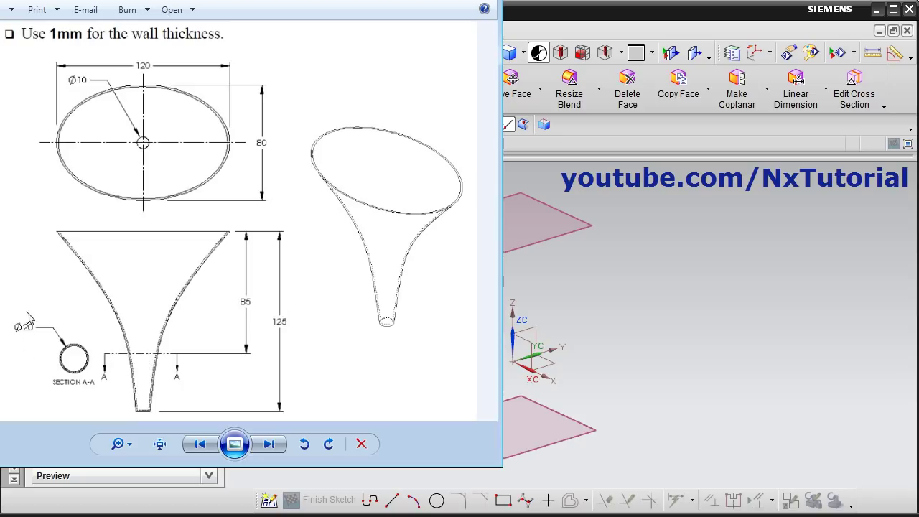
{"action": "left_click", "coordinate": [646, 334]}
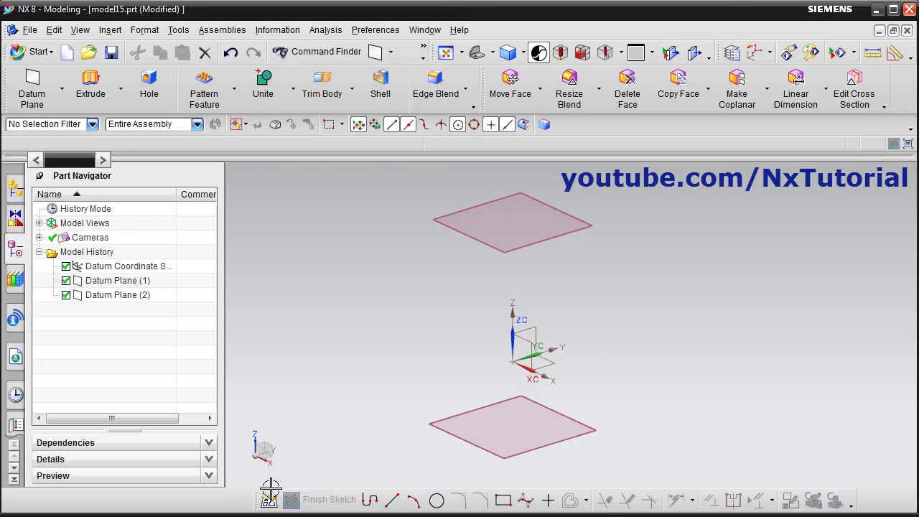
{"action": "left_click", "coordinate": [269, 501]}
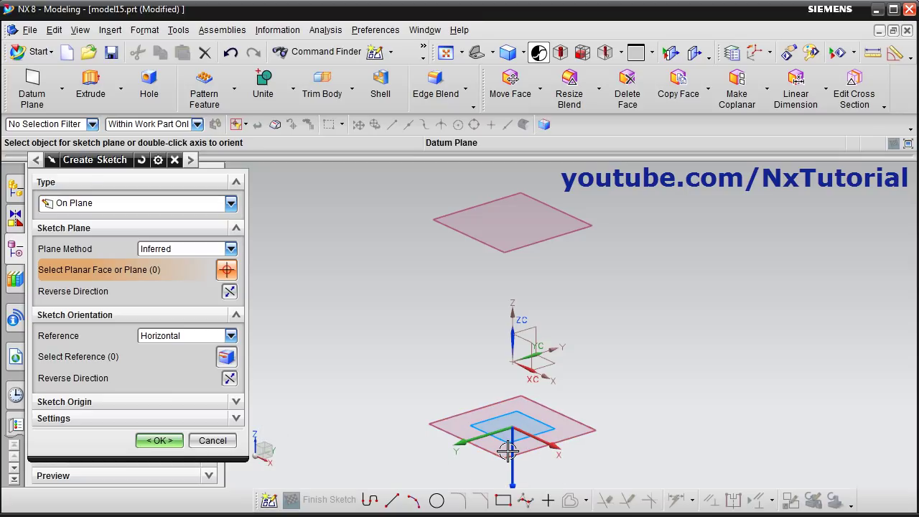
{"action": "left_click", "coordinate": [507, 450]}
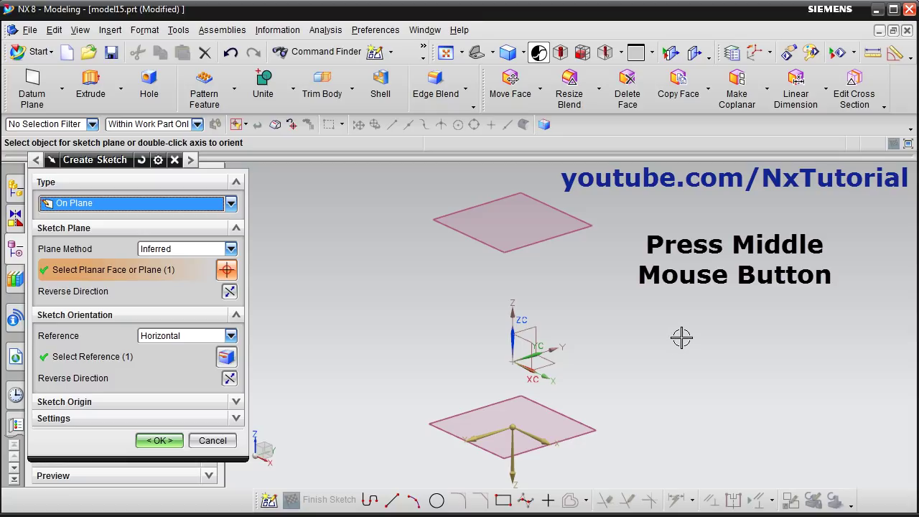
{"action": "middle_click", "coordinate": [650, 328]}
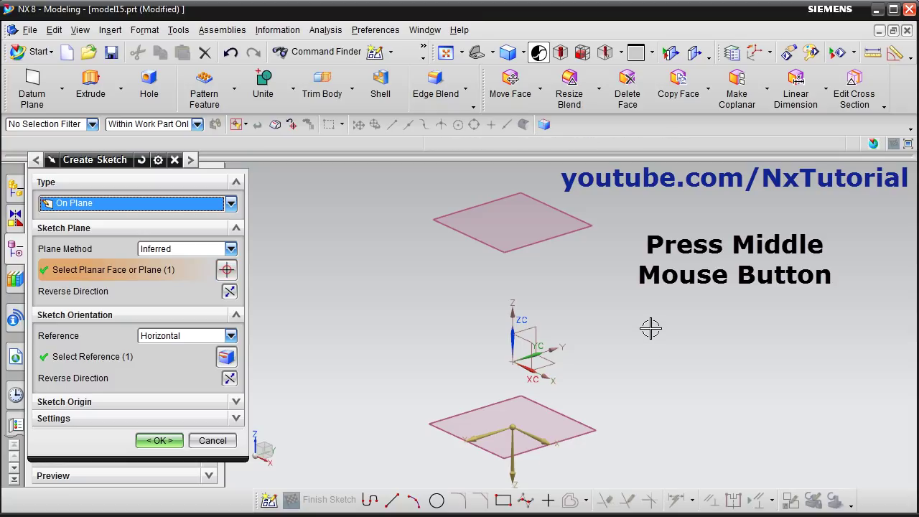
{"action": "left_click", "coordinate": [437, 501]}
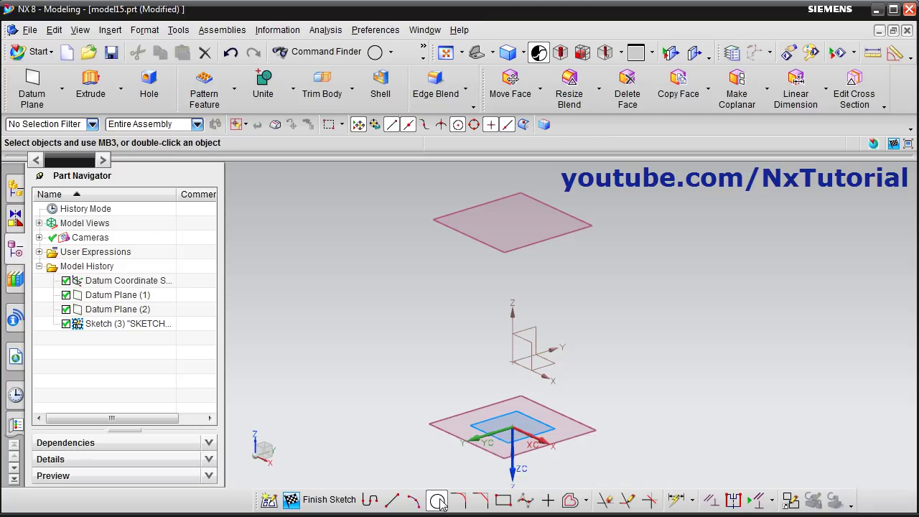
{"action": "left_click", "coordinate": [512, 427]}
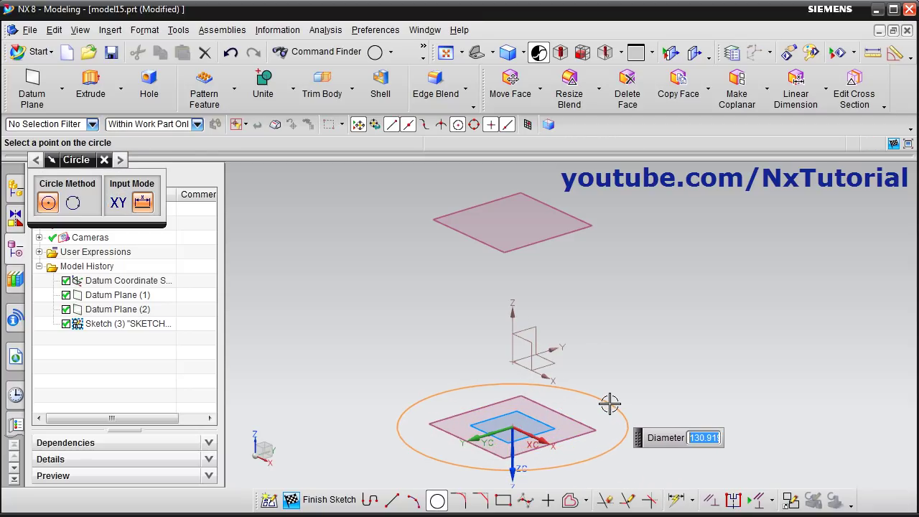
{"action": "type", "text": "10"}
{"action": "key", "text": "Return"}
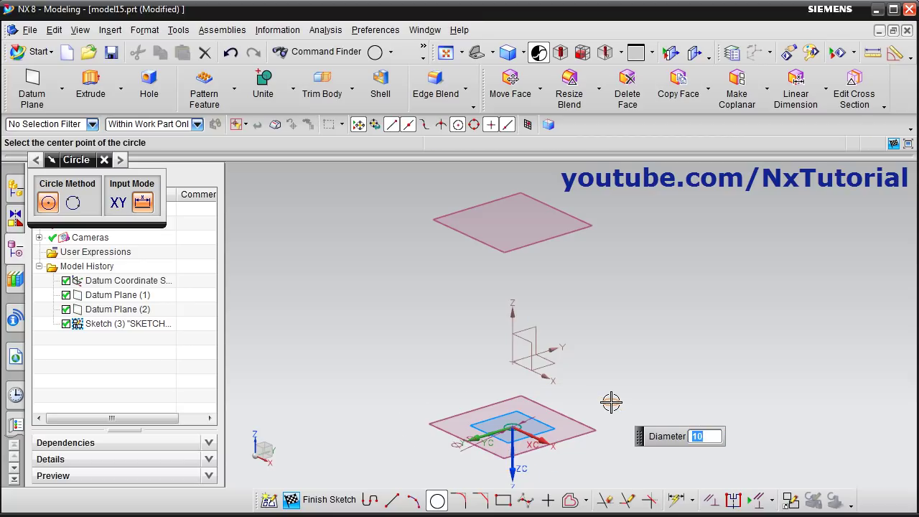
{"action": "left_click", "coordinate": [323, 503]}
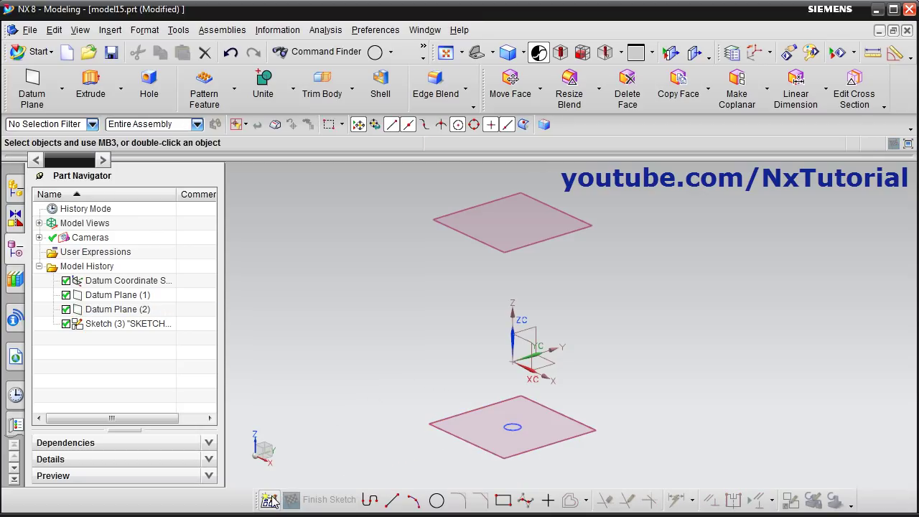
- Sketch a 20 mm diameter circle centred at the origin on the XY plane and finish the sketch
{"action": "left_click", "coordinate": [272, 502]}
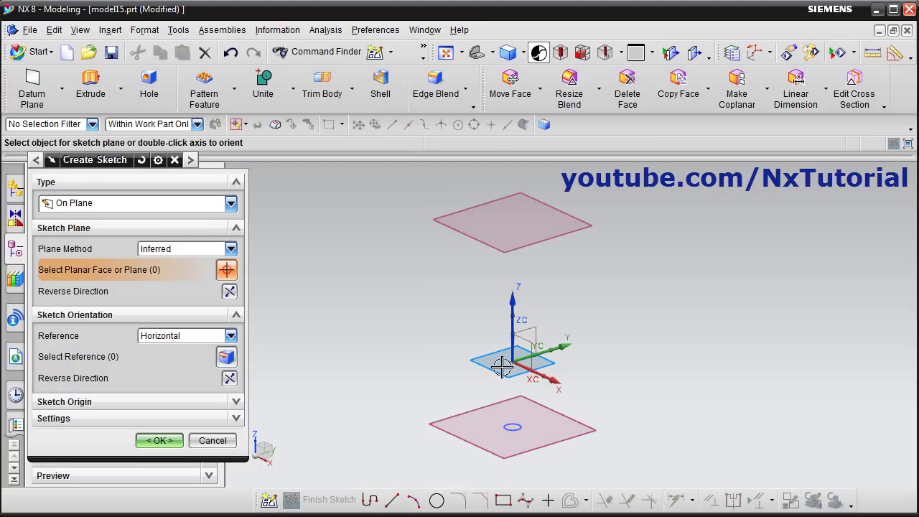
{"action": "middle_click", "coordinate": [443, 372]}
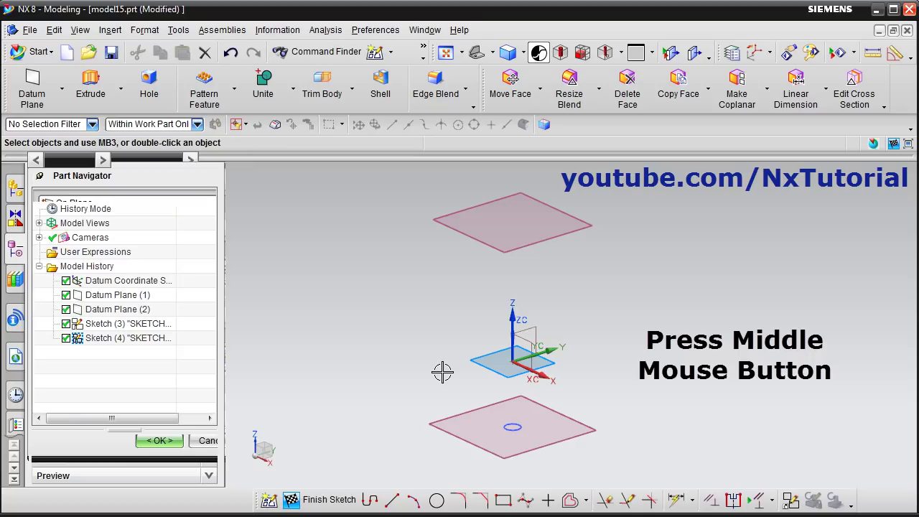
{"action": "left_click", "coordinate": [438, 502]}
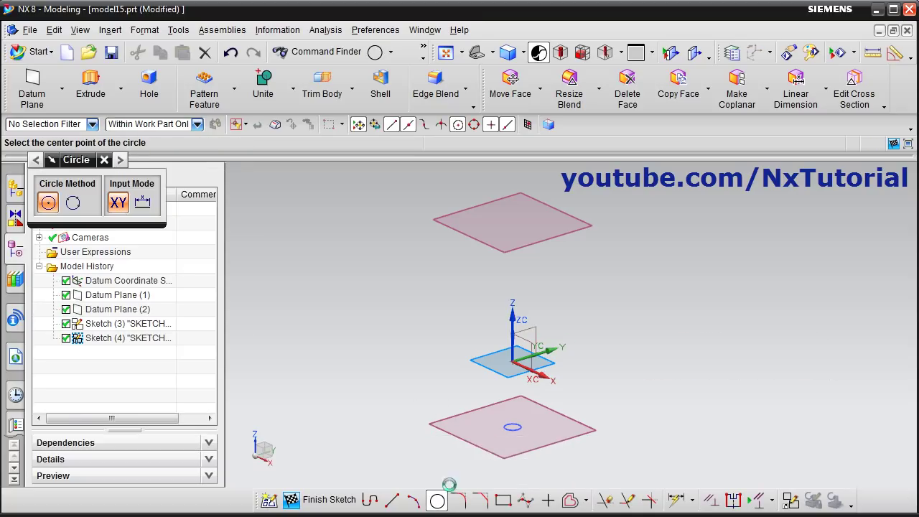
{"action": "left_click", "coordinate": [520, 364]}
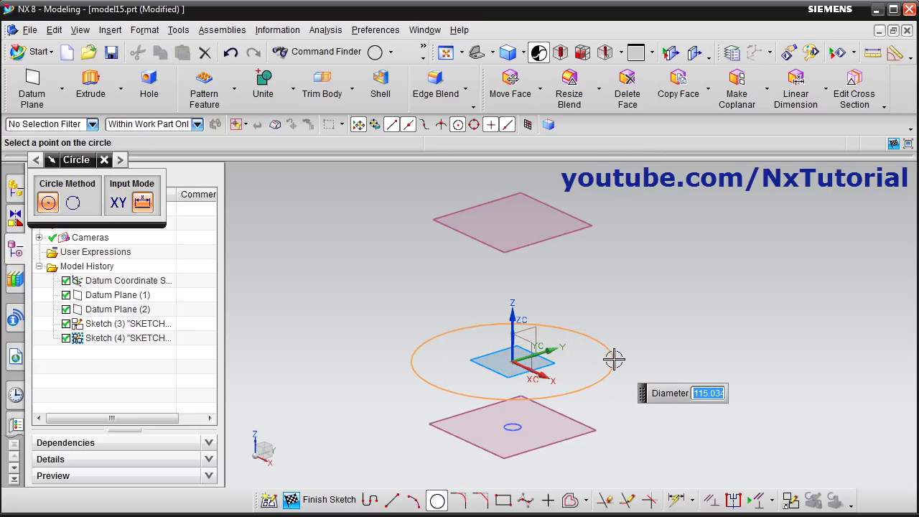
{"action": "type", "text": "20"}
{"action": "key", "text": "Return"}
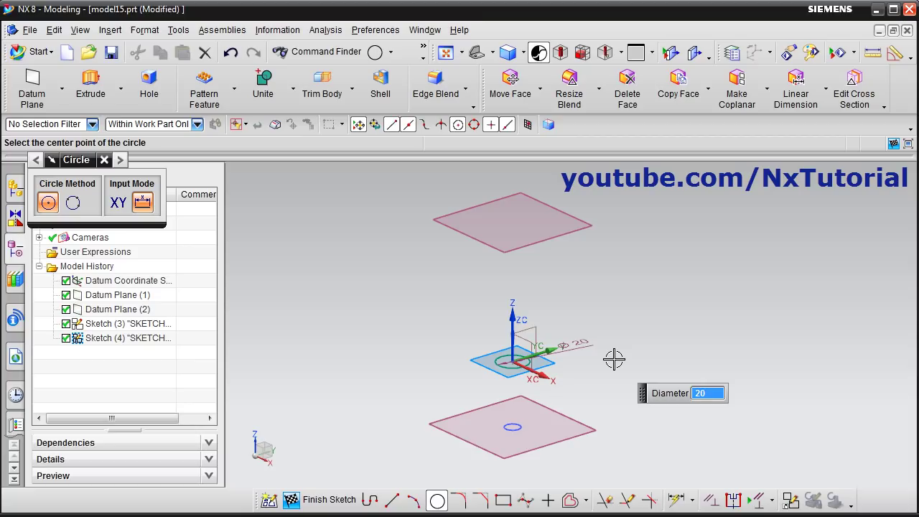
{"action": "left_click", "coordinate": [328, 500]}
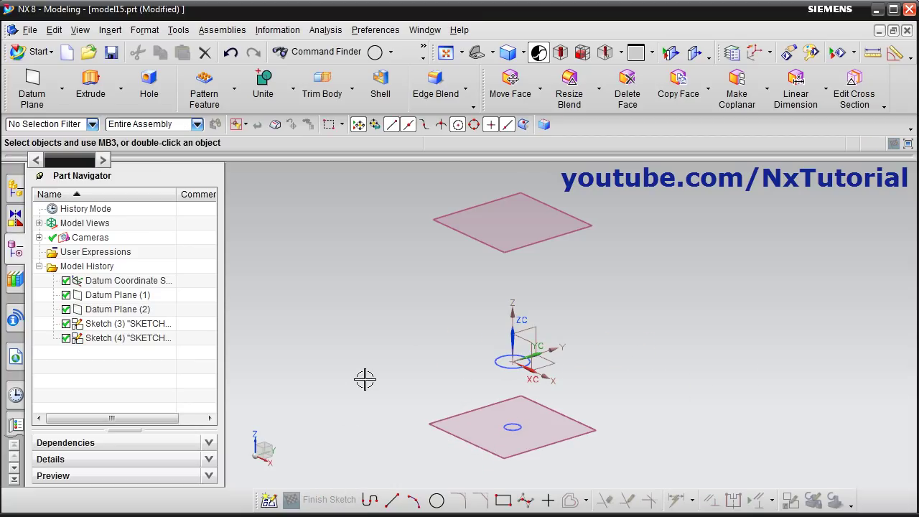
- Check the reference drawing, then sketch an ellipse with 60 mm major and 40 mm minor radius centred on the upper datum plane and finish the sketch
{"action": "key", "text": "alt+Tab"}
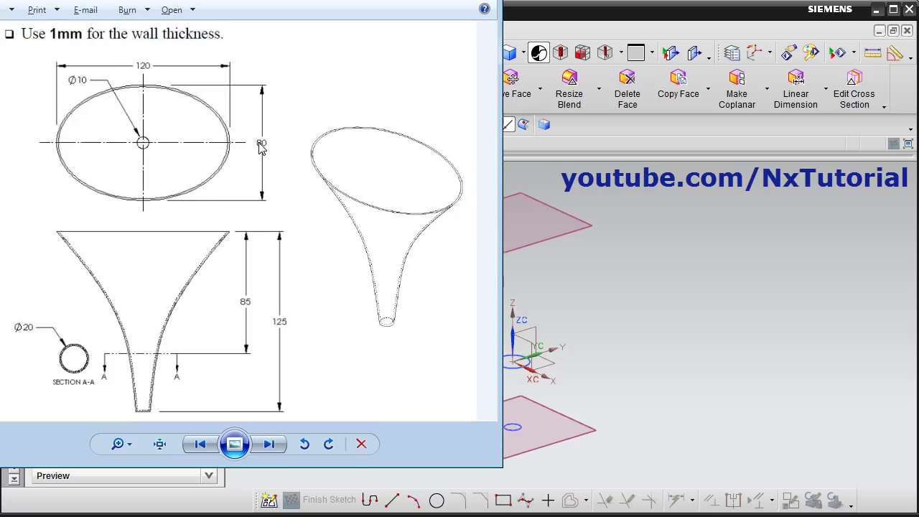
{"action": "left_click", "coordinate": [725, 267]}
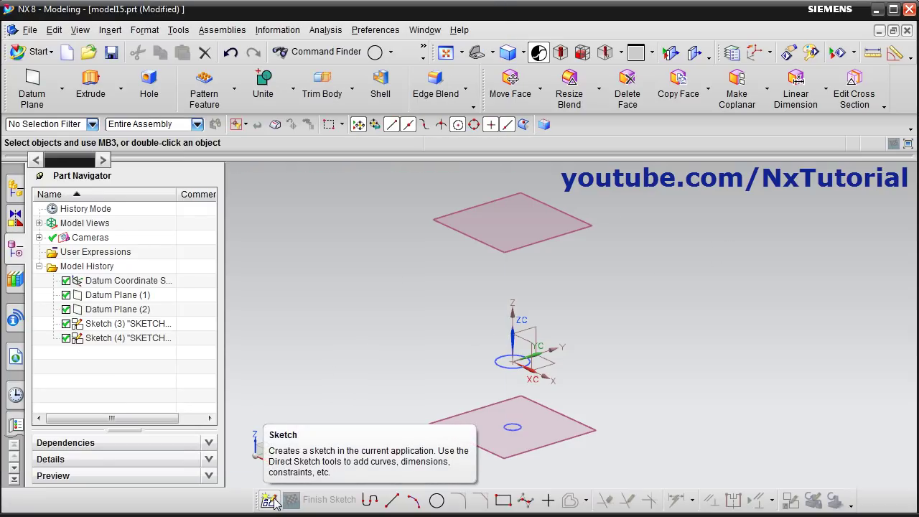
{"action": "left_click", "coordinate": [269, 500]}
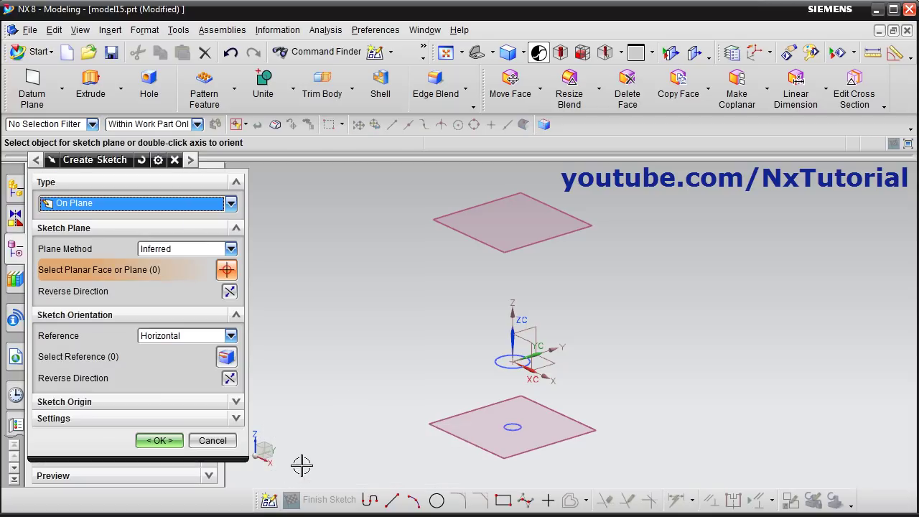
{"action": "left_click", "coordinate": [506, 252]}
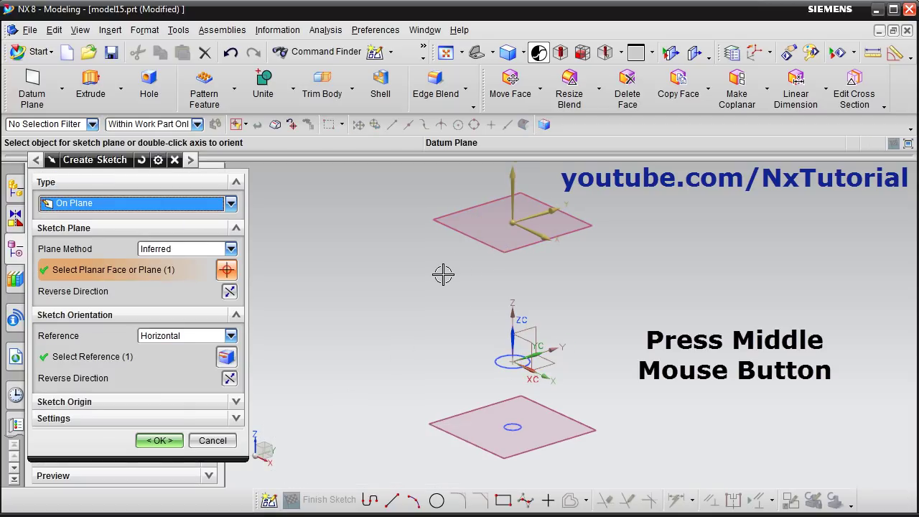
{"action": "middle_click", "coordinate": [427, 301]}
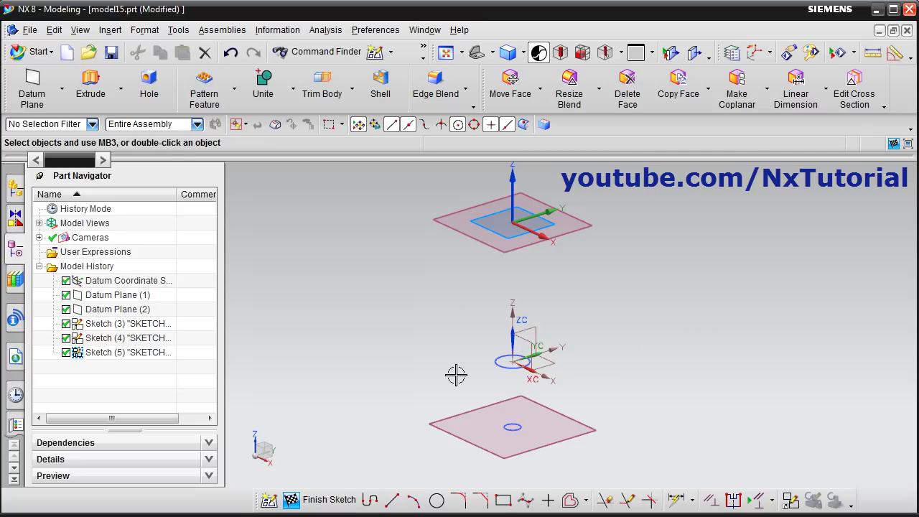
{"action": "left_click", "coordinate": [112, 30]}
{"action": "mouse_move", "coordinate": [140, 86]}
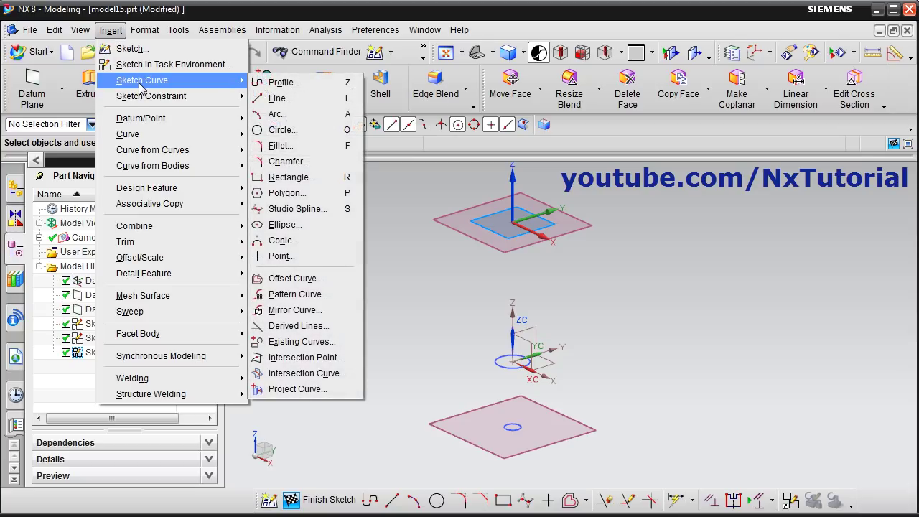
{"action": "left_click", "coordinate": [284, 228]}
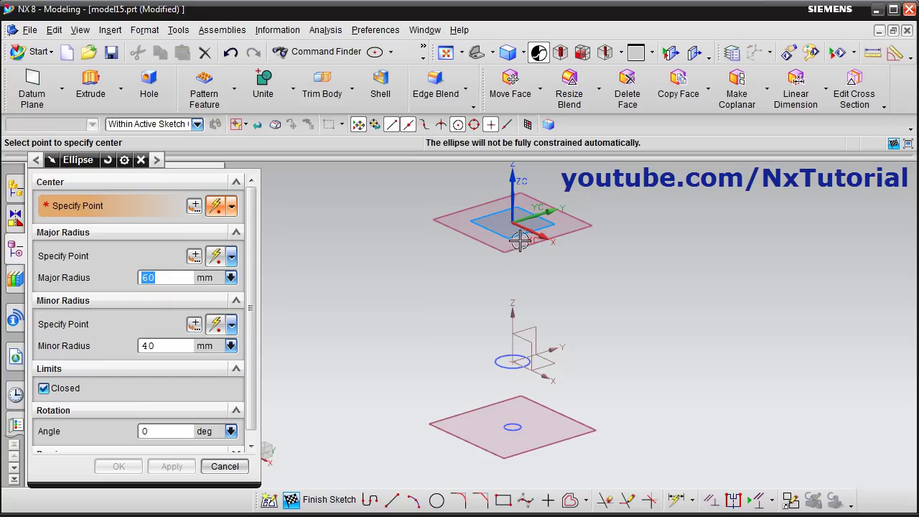
{"action": "left_click", "coordinate": [513, 222]}
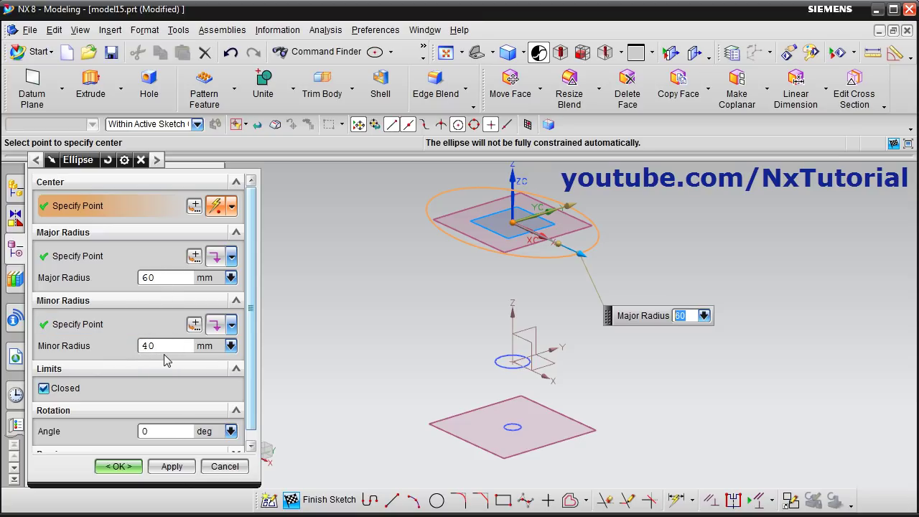
{"action": "left_click", "coordinate": [127, 472]}
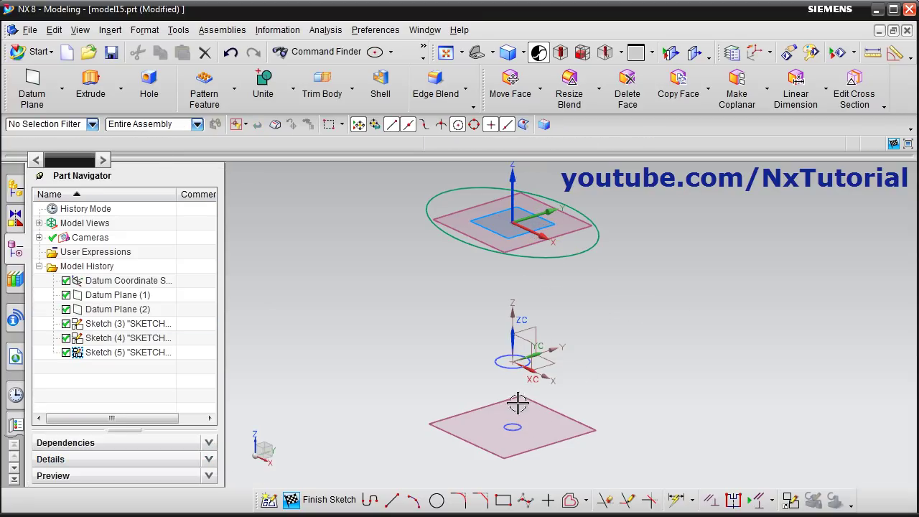
{"action": "left_click", "coordinate": [329, 500]}
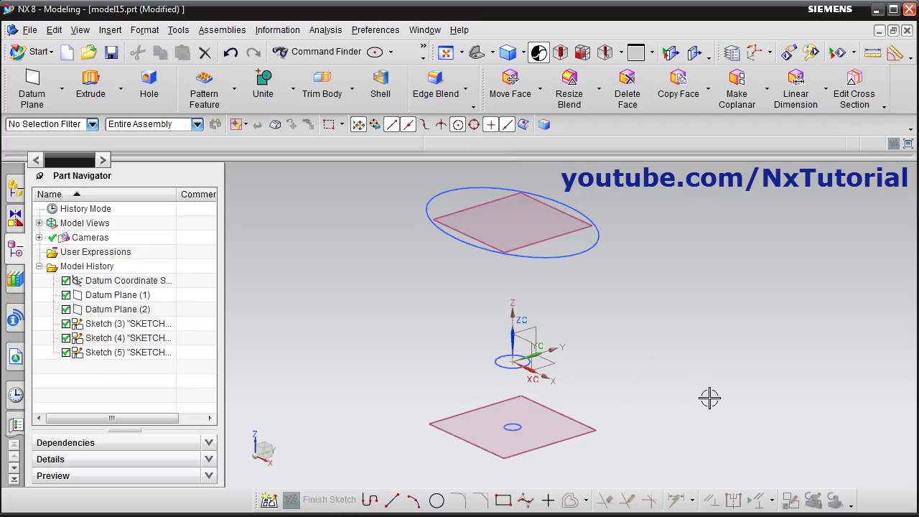
- Hide the lower and upper datum planes
{"action": "right_click", "coordinate": [551, 416]}
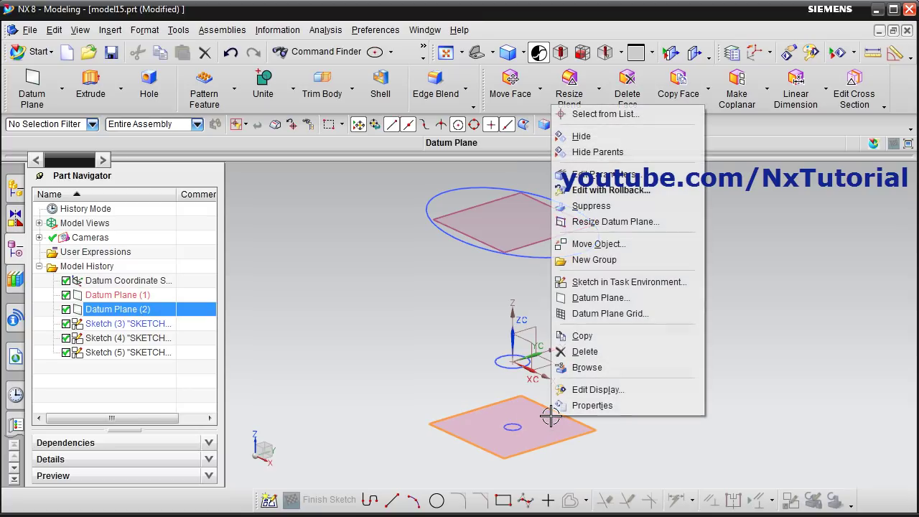
{"action": "left_click", "coordinate": [612, 137]}
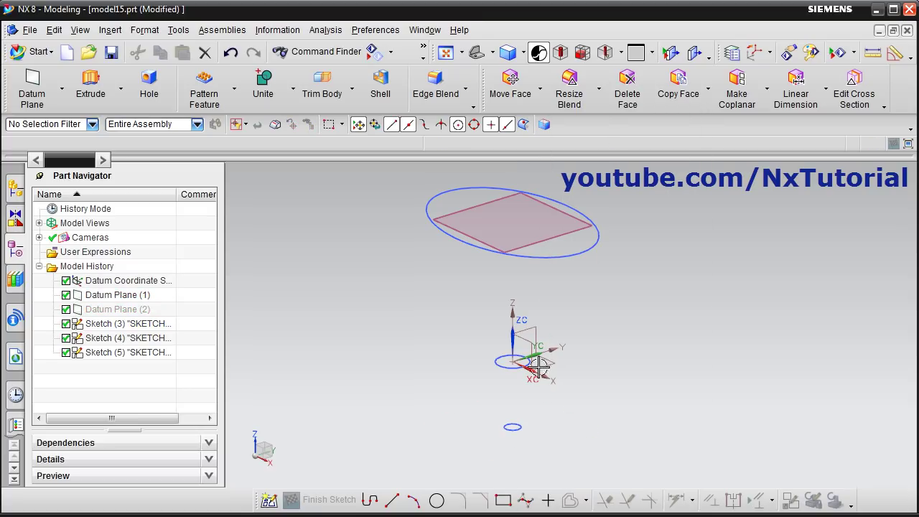
{"action": "right_click", "coordinate": [557, 231]}
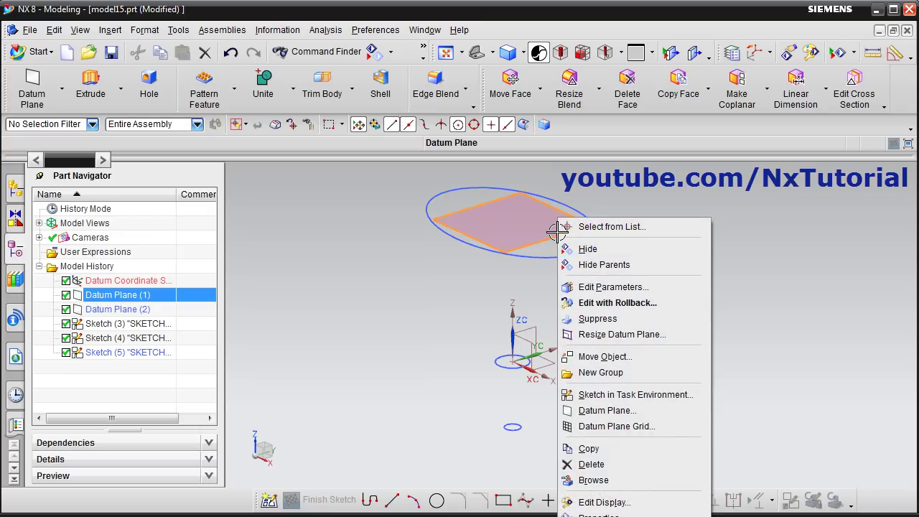
{"action": "left_click", "coordinate": [598, 253]}
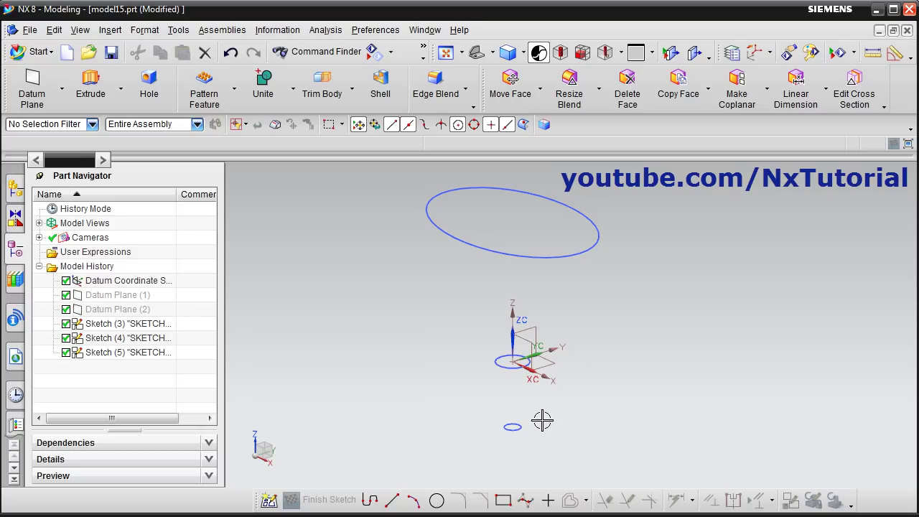
- Sketch a 125 mm vertical line on the XZ plane from the 10 mm circle's centre to the ellipse's centre and finish the sketch
{"action": "left_click", "coordinate": [269, 500]}
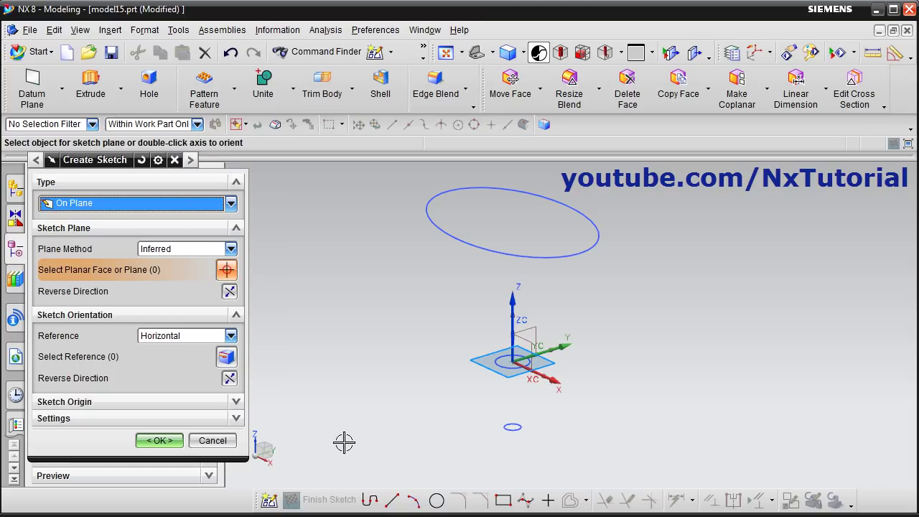
{"action": "left_click", "coordinate": [528, 353]}
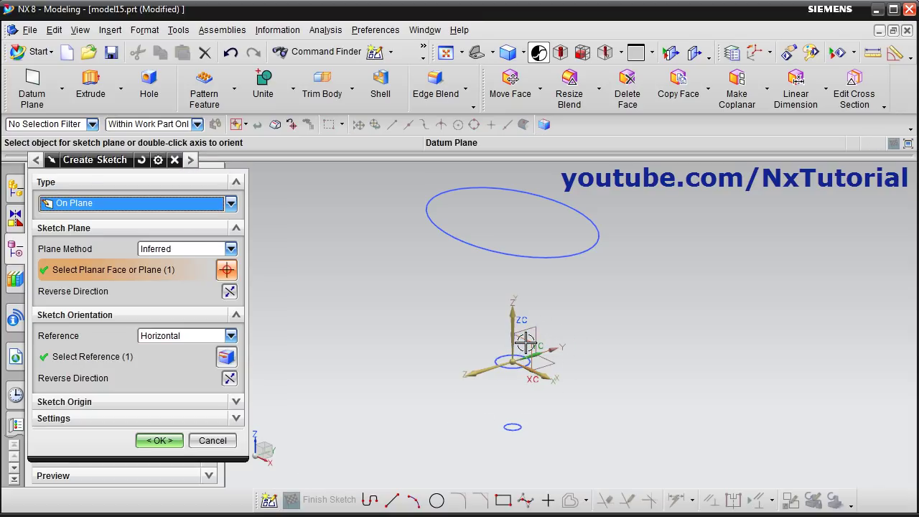
{"action": "middle_click", "coordinate": [372, 303]}
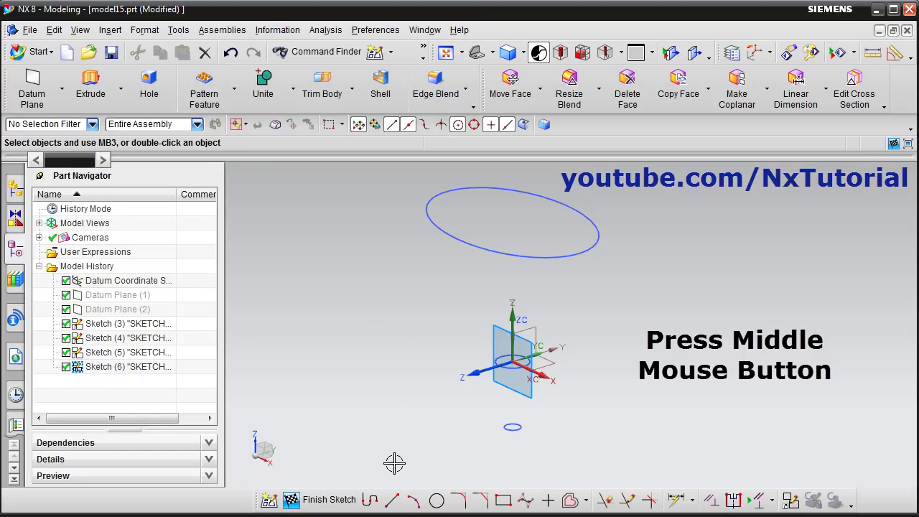
{"action": "left_click", "coordinate": [394, 502]}
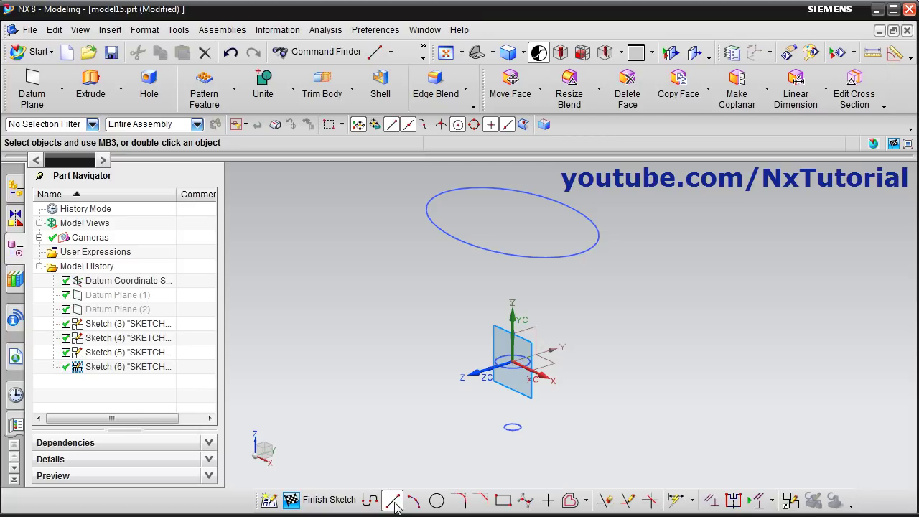
{"action": "scroll", "coordinate": [527, 433], "scroll_direction": "up", "scroll_amount": 5}
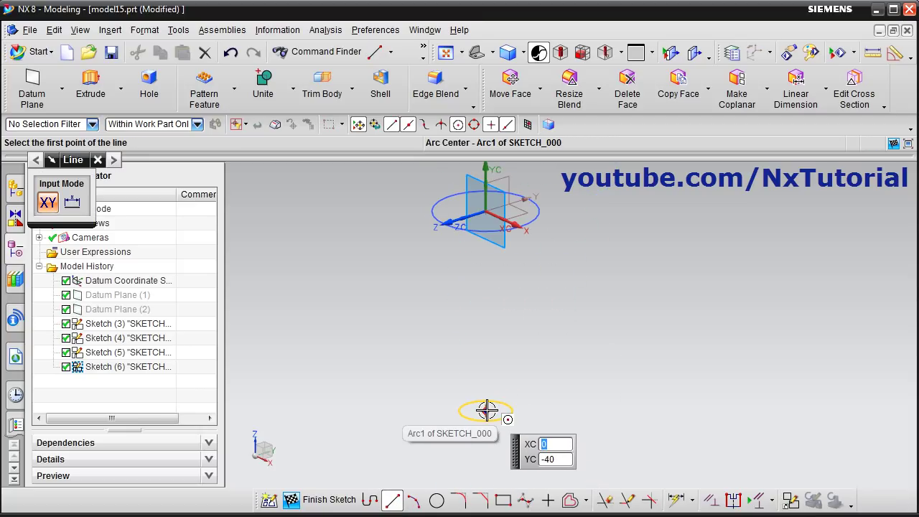
{"action": "left_click", "coordinate": [487, 409]}
{"action": "scroll", "coordinate": [489, 373], "scroll_direction": "up", "scroll_amount": 3}
{"action": "scroll", "coordinate": [487, 372], "scroll_direction": "down", "scroll_amount": 6}
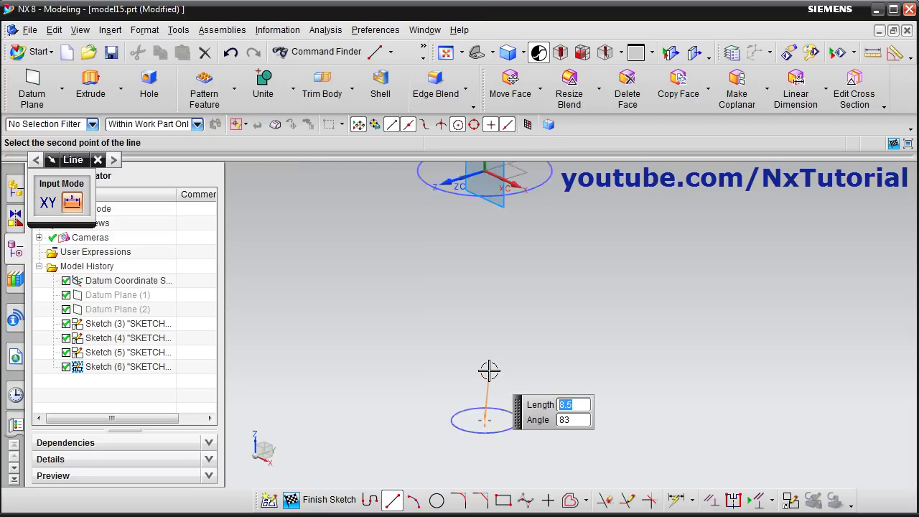
{"action": "scroll", "coordinate": [502, 345], "scroll_direction": "down", "scroll_amount": 2}
{"action": "scroll", "coordinate": [517, 258], "scroll_direction": "up", "scroll_amount": 7}
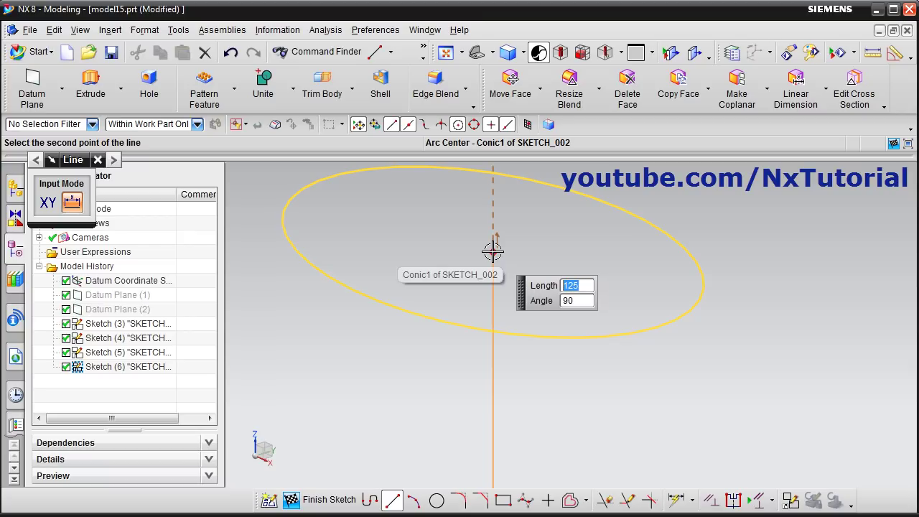
{"action": "left_click", "coordinate": [492, 250]}
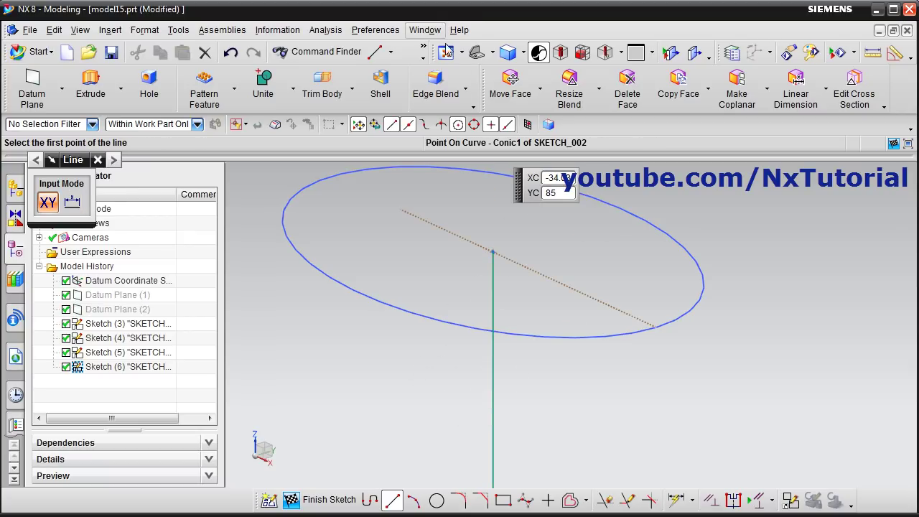
{"action": "scroll", "coordinate": [539, 172], "scroll_direction": "down", "scroll_amount": 3}
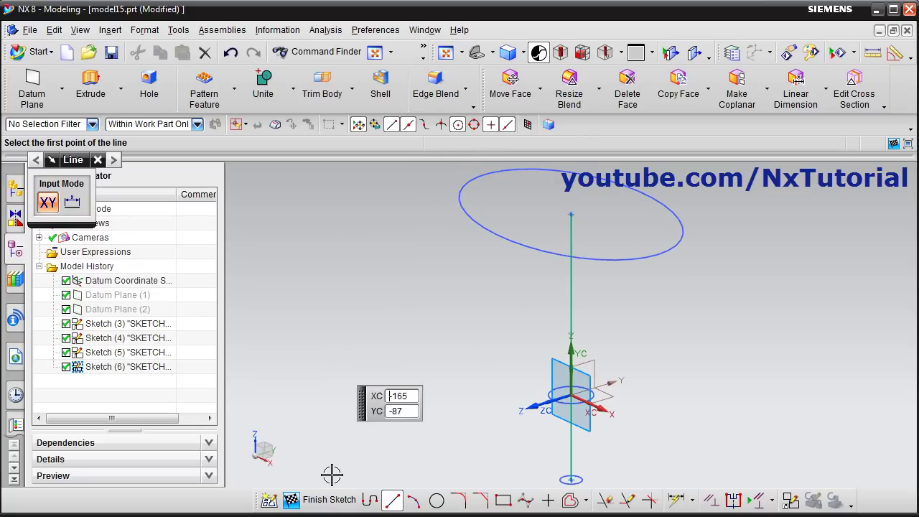
{"action": "left_click", "coordinate": [327, 500]}
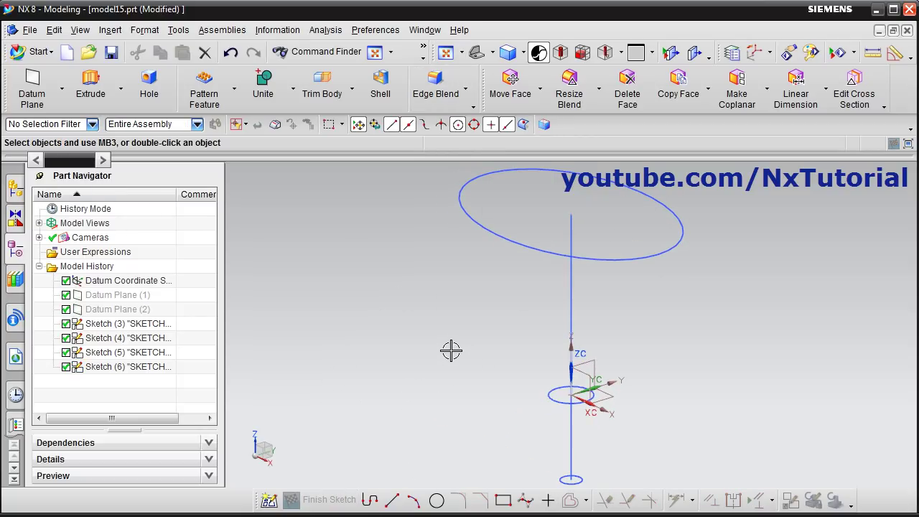
- Start a Swept feature and add the ellipse, the 20 mm circle and the 10 mm circle as three separate sections
{"action": "scroll", "coordinate": [453, 350], "scroll_direction": "up", "scroll_amount": 1}
{"action": "scroll", "coordinate": [453, 350], "scroll_direction": "down", "scroll_amount": 2}
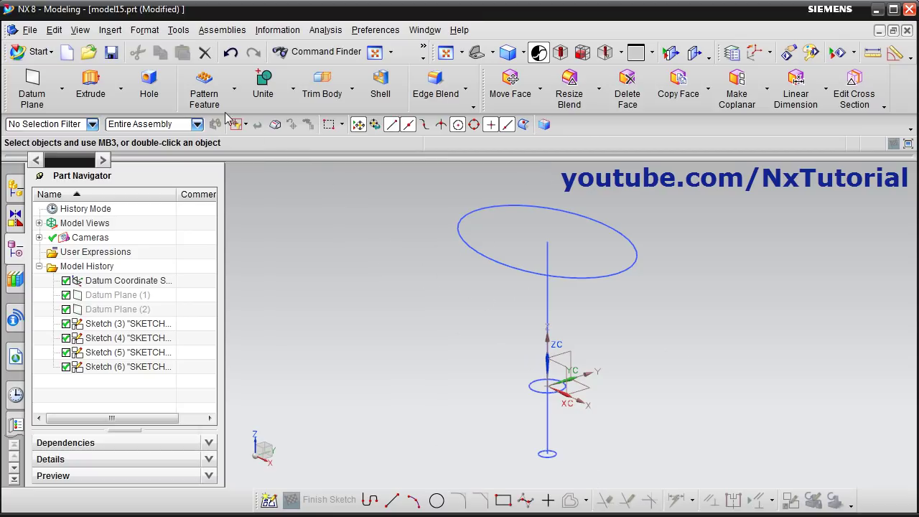
{"action": "left_click", "coordinate": [110, 30]}
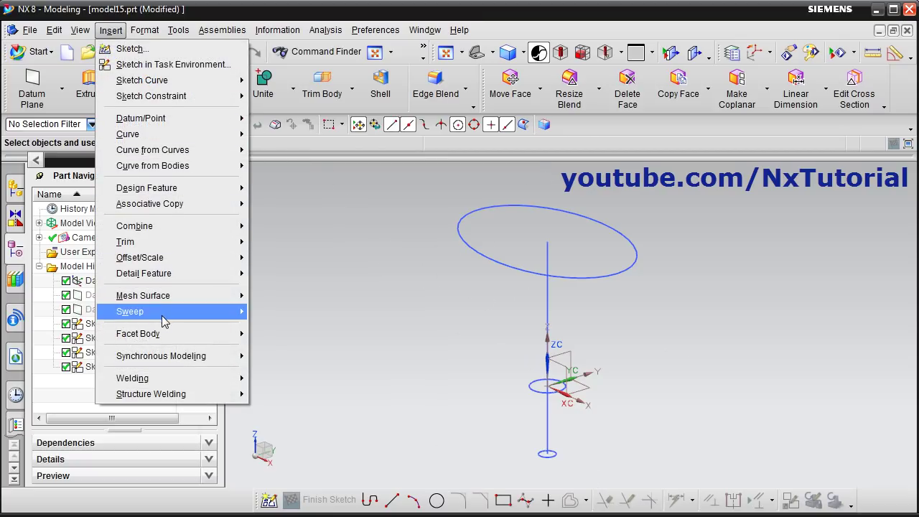
{"action": "mouse_move", "coordinate": [153, 315]}
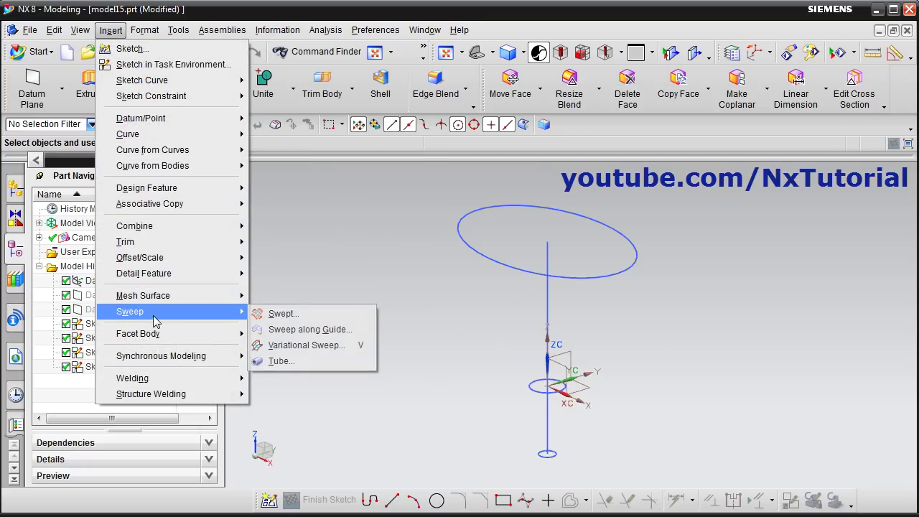
{"action": "left_click", "coordinate": [293, 318]}
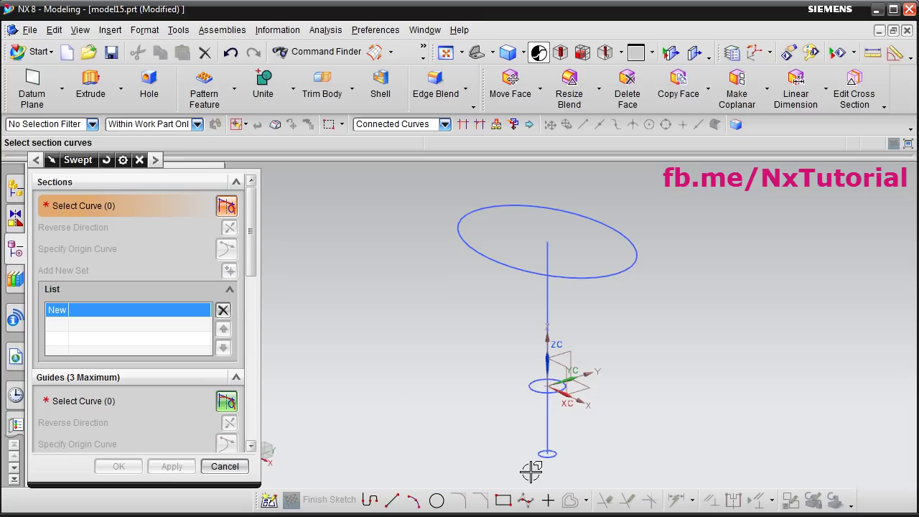
{"action": "left_click", "coordinate": [514, 270]}
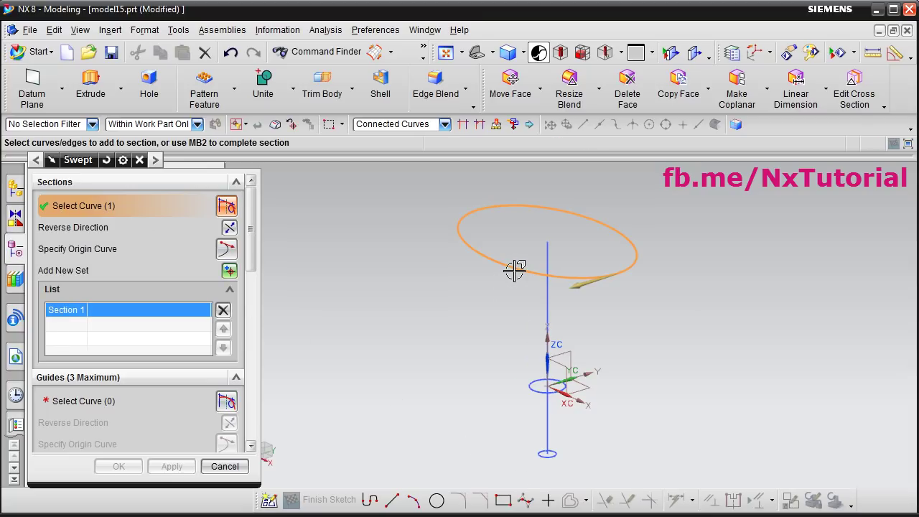
{"action": "left_click", "coordinate": [229, 273]}
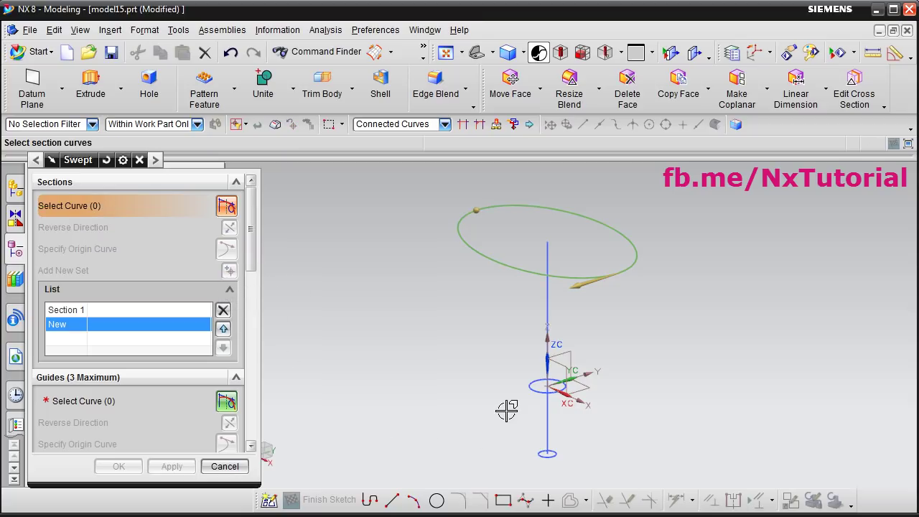
{"action": "left_click", "coordinate": [537, 392]}
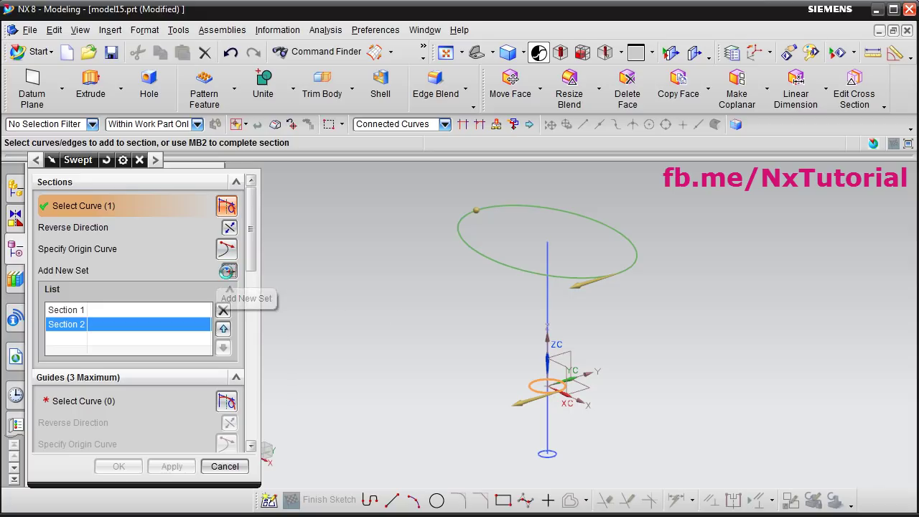
{"action": "left_click", "coordinate": [229, 273]}
{"action": "left_click", "coordinate": [554, 460]}
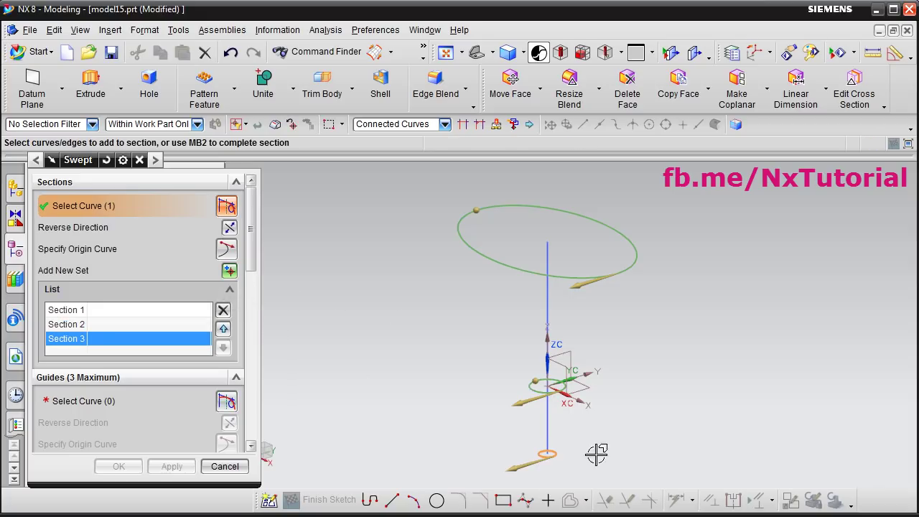
- Use the vertical line as the sweep's guide curve and compare the funnel shape with the reference drawing
{"action": "left_click", "coordinate": [91, 405]}
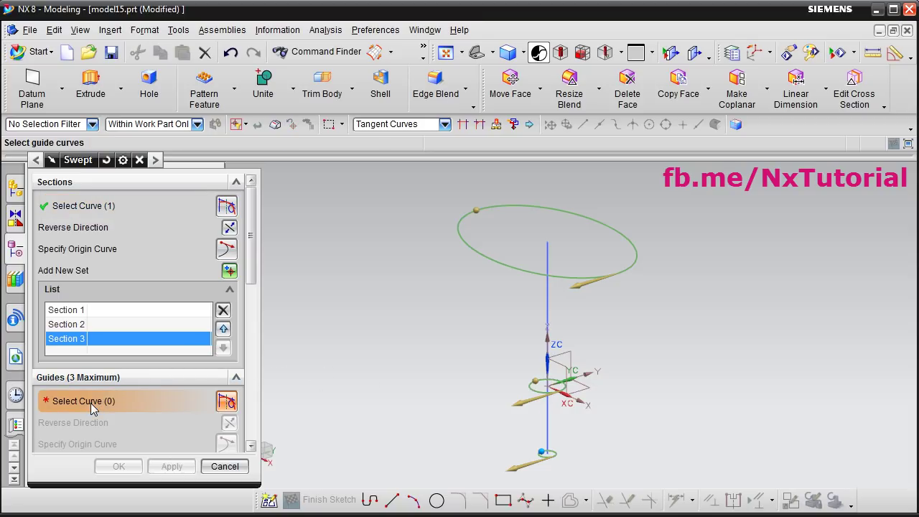
{"action": "left_click", "coordinate": [548, 302]}
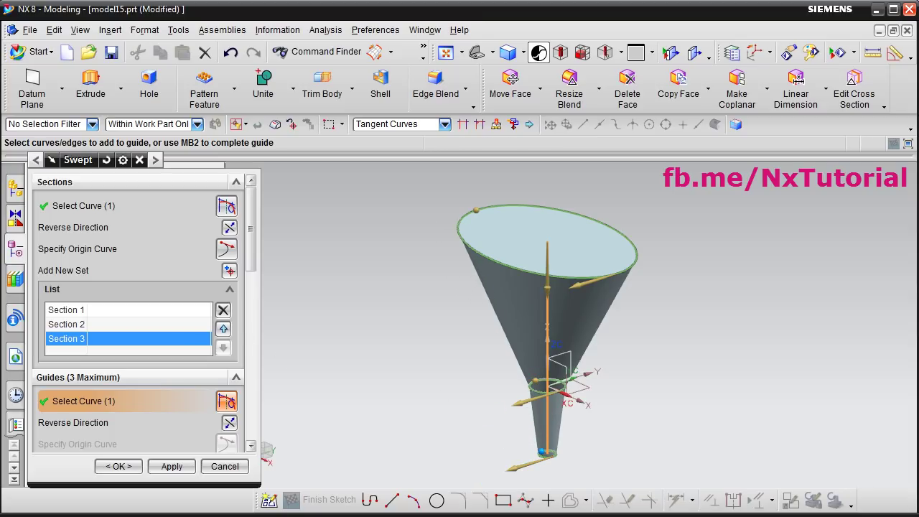
{"action": "key", "text": "alt+Tab"}
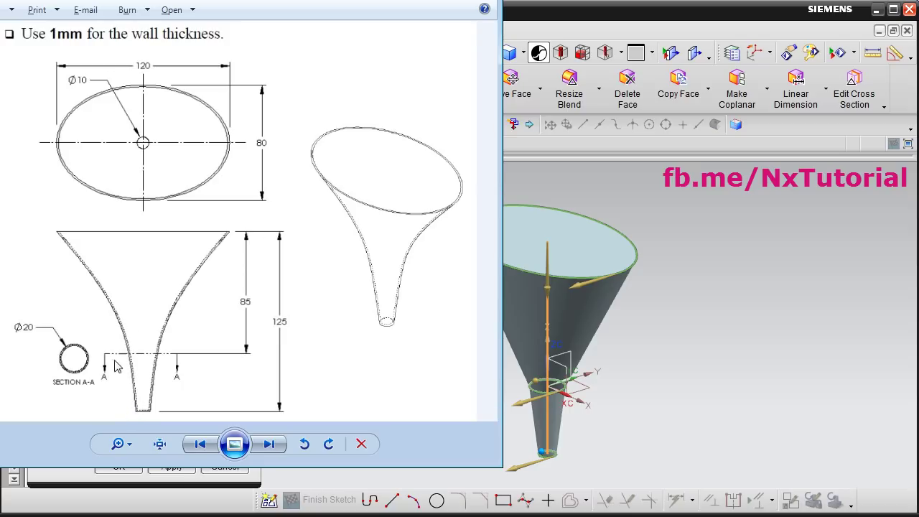
- Set the sweep's section interpolation to Blend and create the funnel body
{"action": "key", "text": "alt+Tab"}
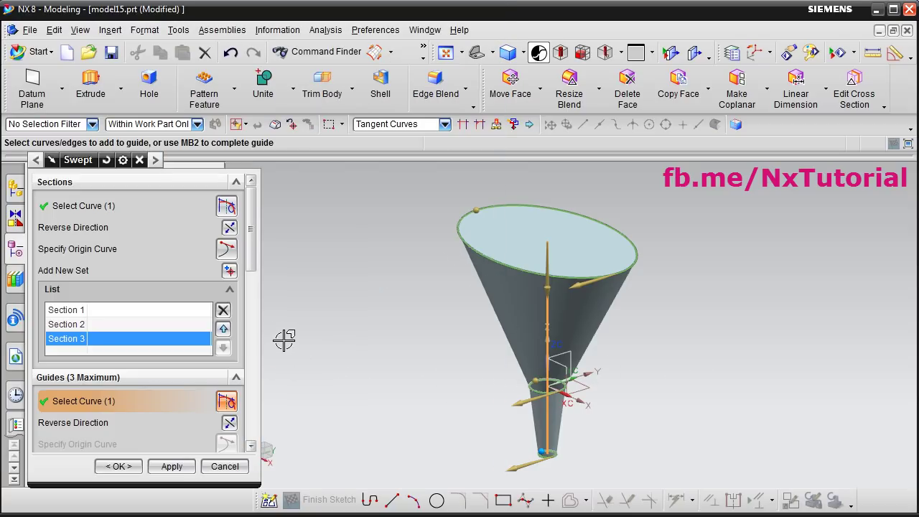
{"action": "left_click_drag", "start_coordinate": [253, 244], "coordinate": [253, 346]}
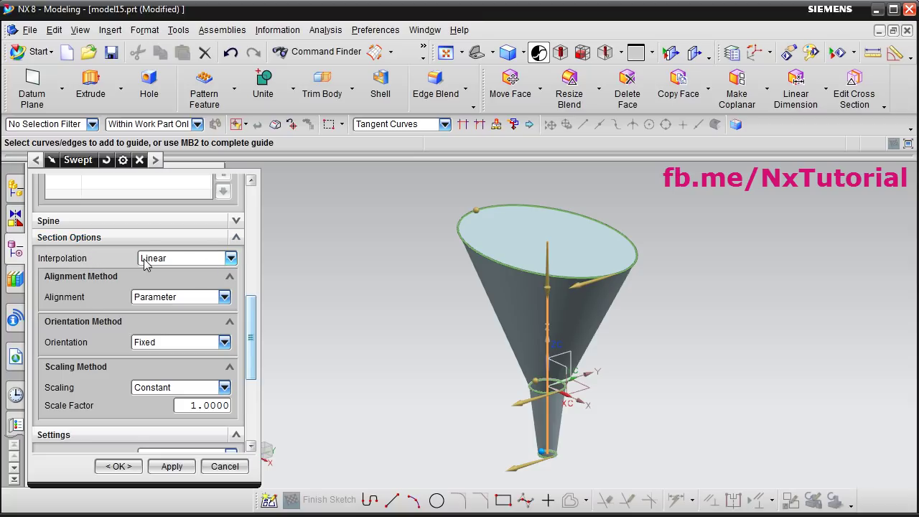
{"action": "left_click", "coordinate": [231, 260]}
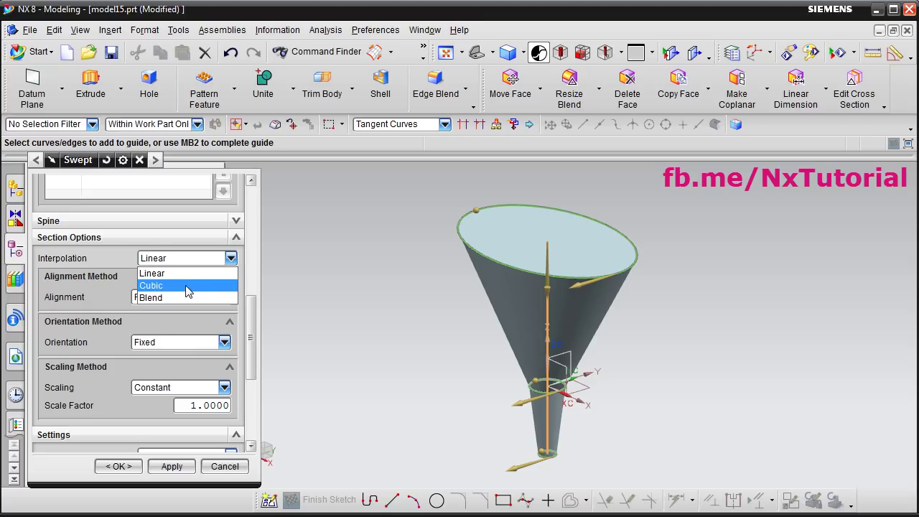
{"action": "left_click", "coordinate": [172, 303]}
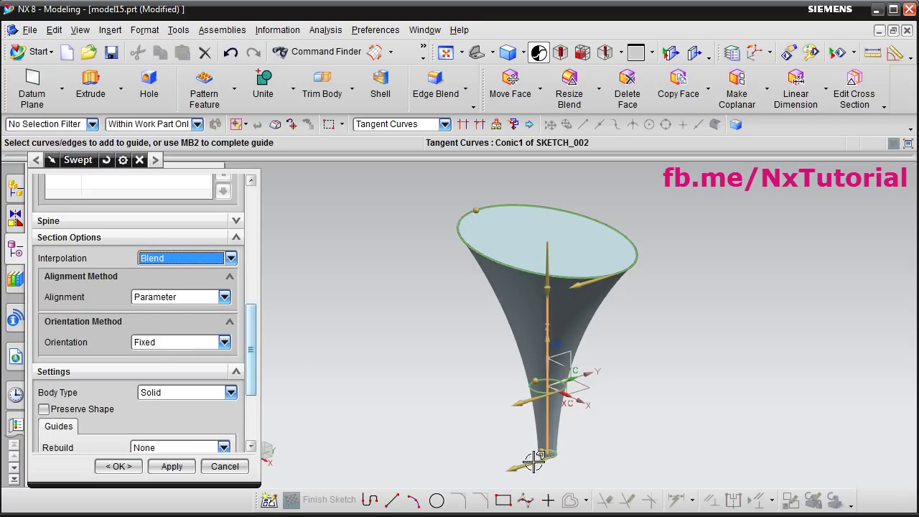
{"action": "left_click", "coordinate": [119, 466]}
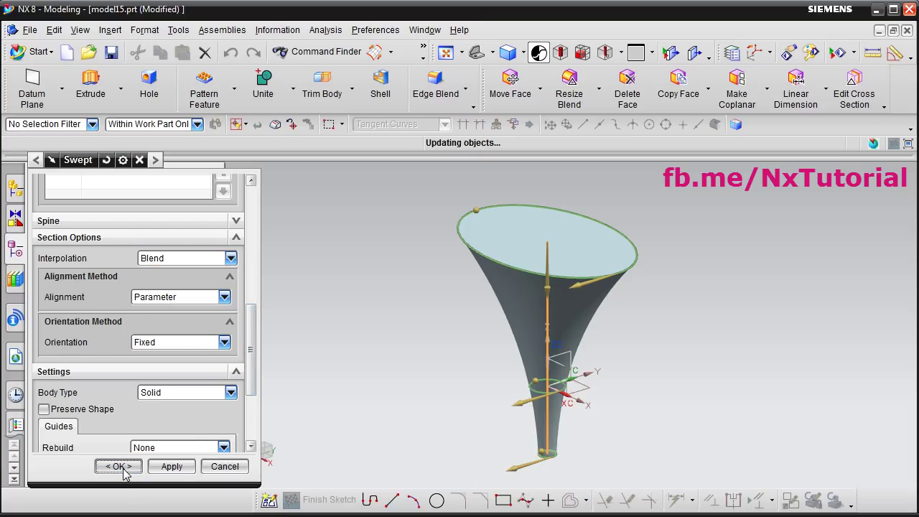
{"action": "middle_click_drag", "start_coordinate": [444, 345], "coordinate": [455, 365]}
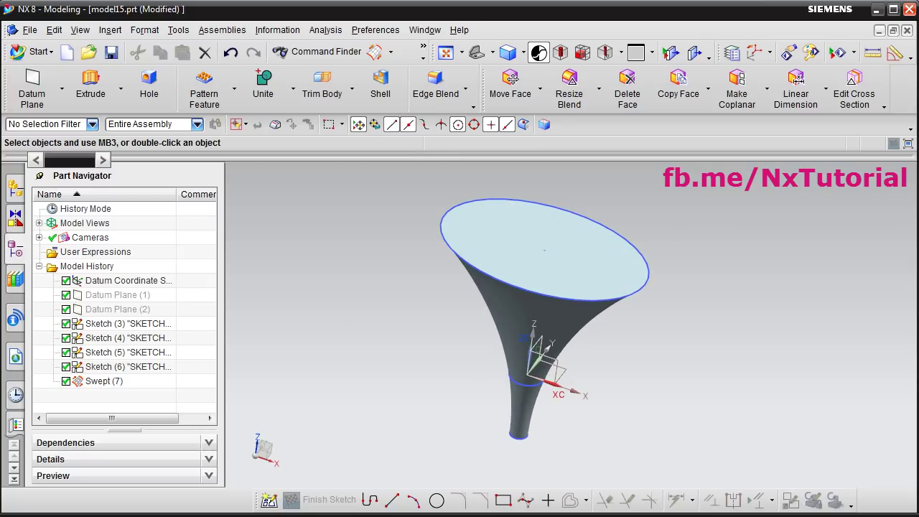
- Shell the funnel with a 1 mm wall, removing the elliptical top face and the small circular bottom face
{"action": "key", "text": "alt+Tab"}
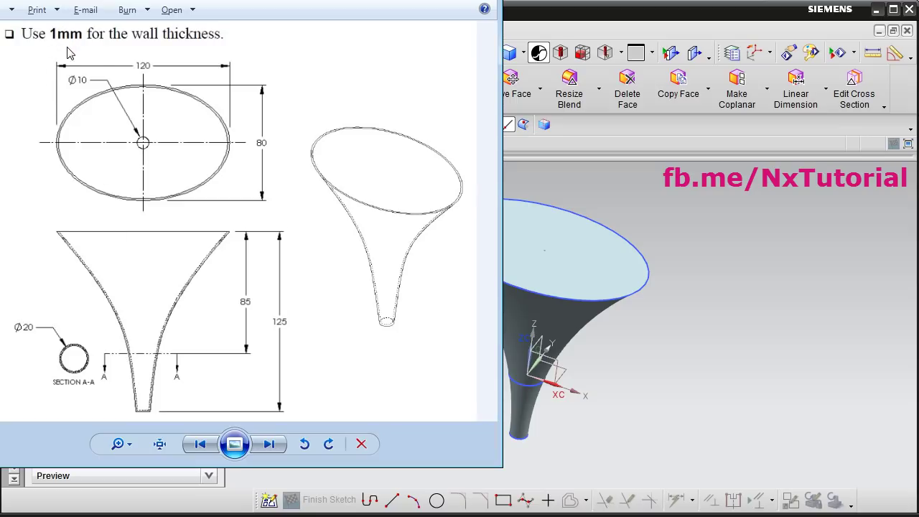
{"action": "key", "text": "alt+Tab"}
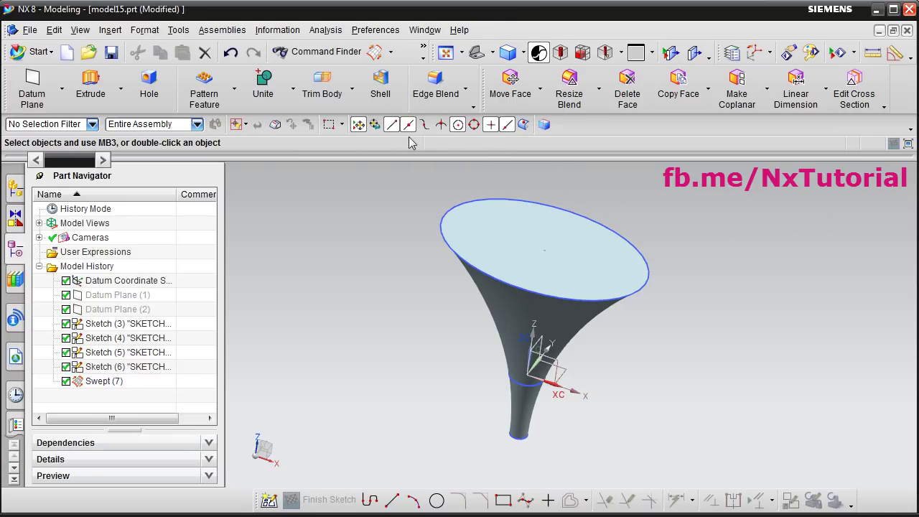
{"action": "left_click", "coordinate": [380, 90]}
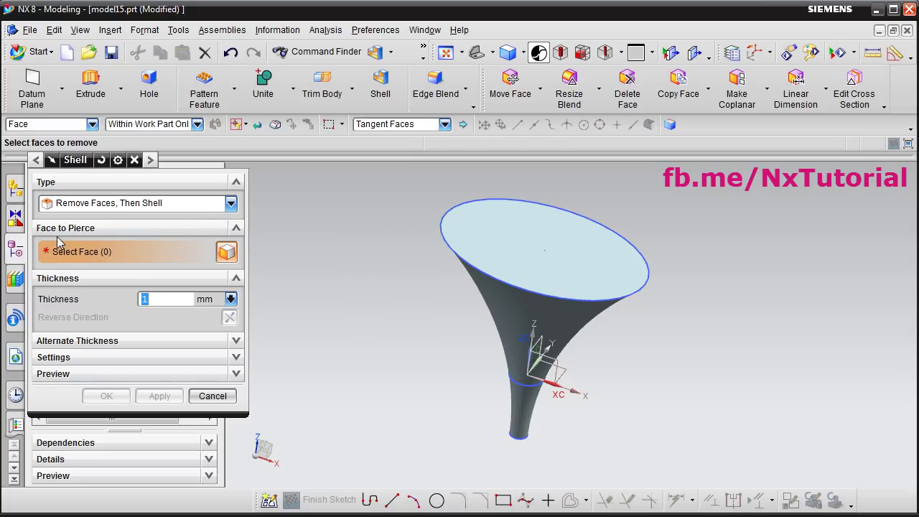
{"action": "left_click", "coordinate": [503, 228]}
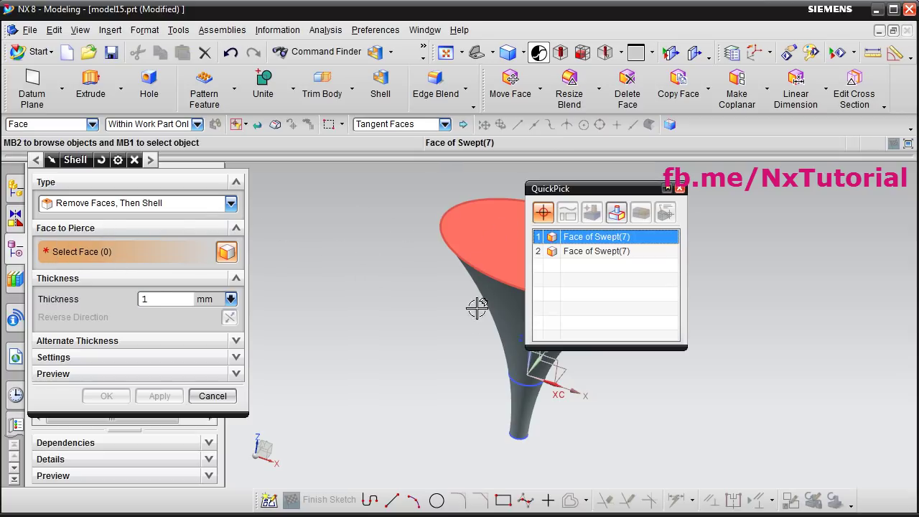
{"action": "left_click", "coordinate": [605, 238]}
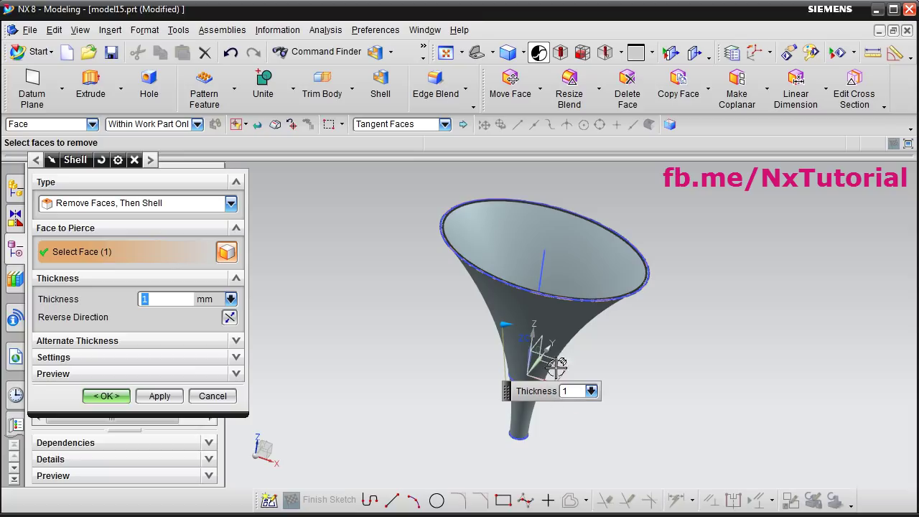
{"action": "middle_click_drag", "start_coordinate": [636, 376], "coordinate": [488, 377]}
{"action": "scroll", "coordinate": [488, 377], "scroll_direction": "up", "scroll_amount": 5}
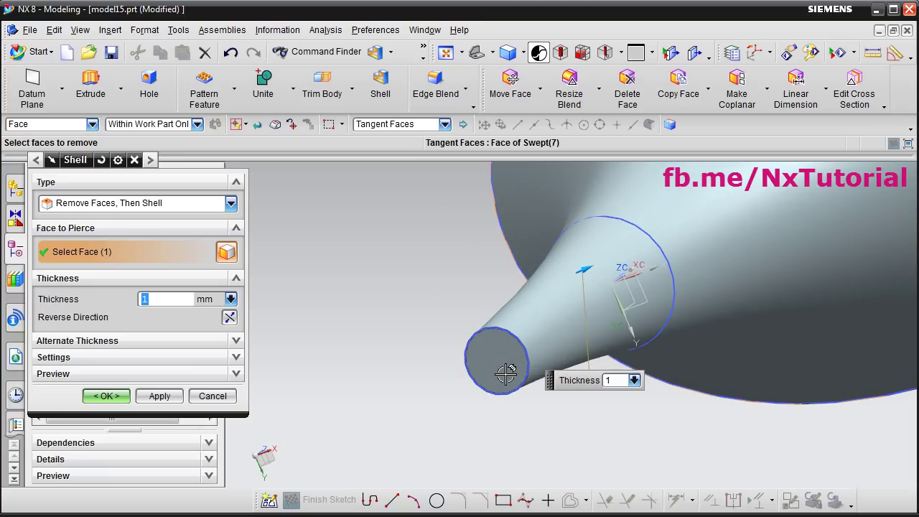
{"action": "left_click", "coordinate": [501, 376]}
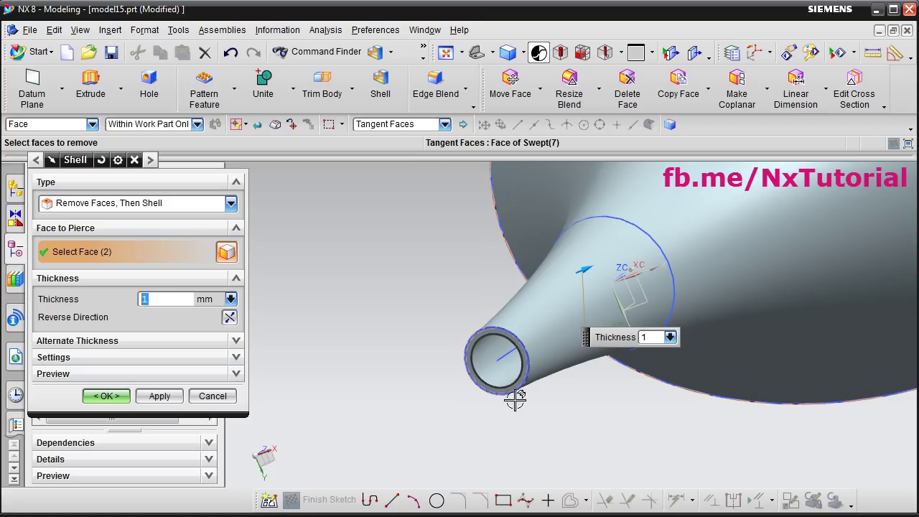
{"action": "scroll", "coordinate": [503, 395], "scroll_direction": "down", "scroll_amount": 5}
{"action": "middle_click_drag", "start_coordinate": [432, 274], "coordinate": [443, 388]}
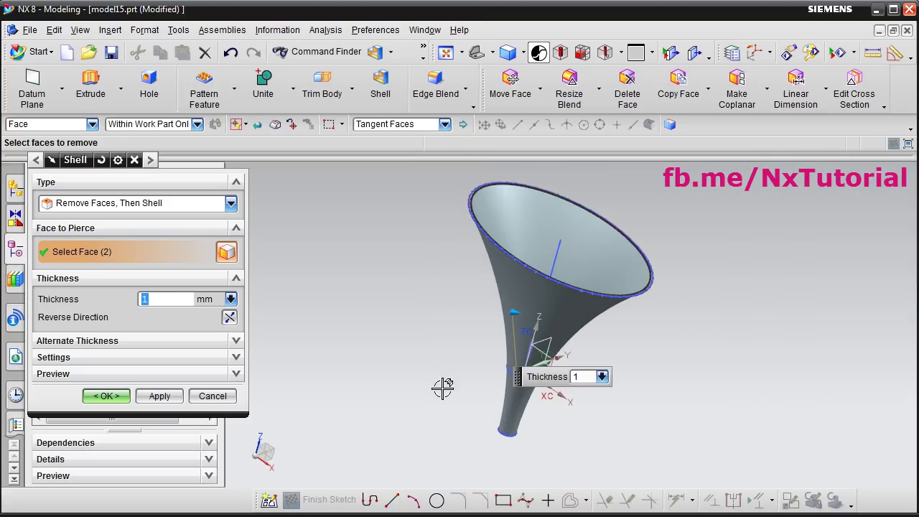
{"action": "left_click", "coordinate": [111, 397]}
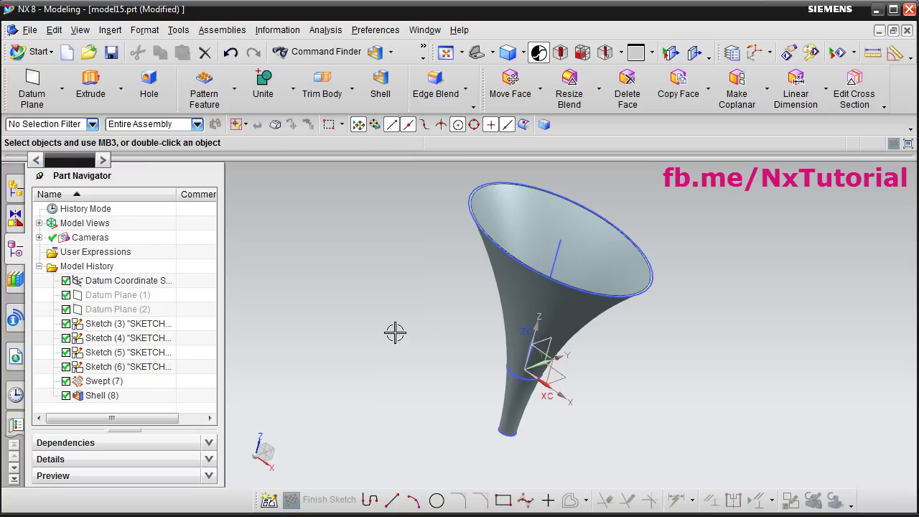
- Hide the sketches of the 10 mm circle at the spout end and the 20 mm circle around the neck
{"action": "middle_click_drag", "start_coordinate": [550, 311], "coordinate": [700, 411]}
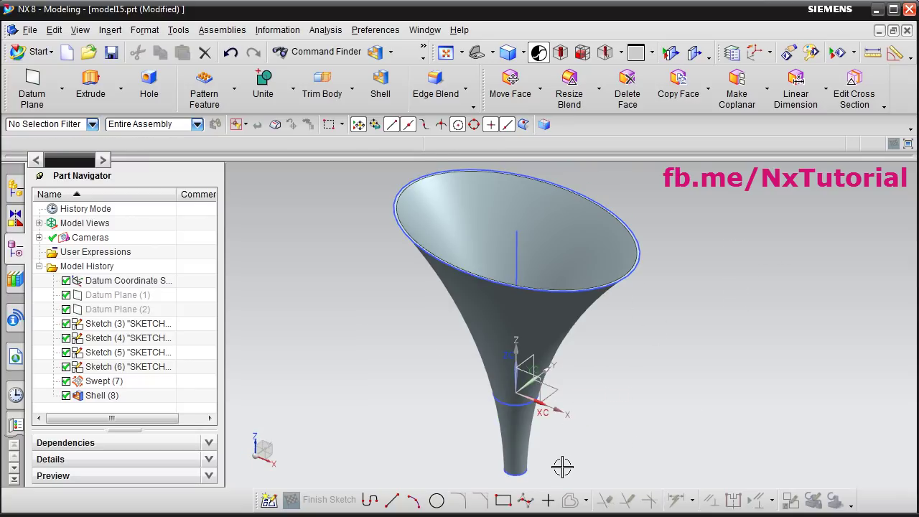
{"action": "right_click", "coordinate": [518, 474]}
{"action": "left_click", "coordinate": [554, 182]}
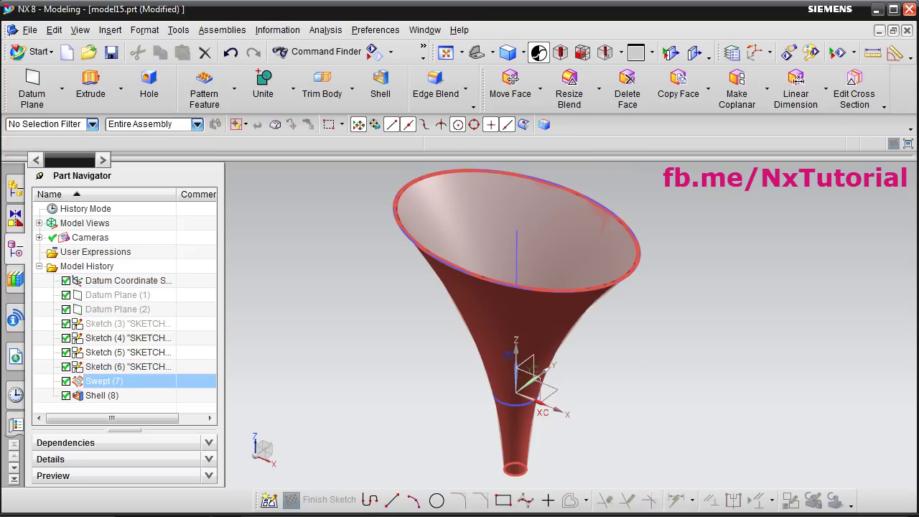
{"action": "right_click", "coordinate": [516, 406]}
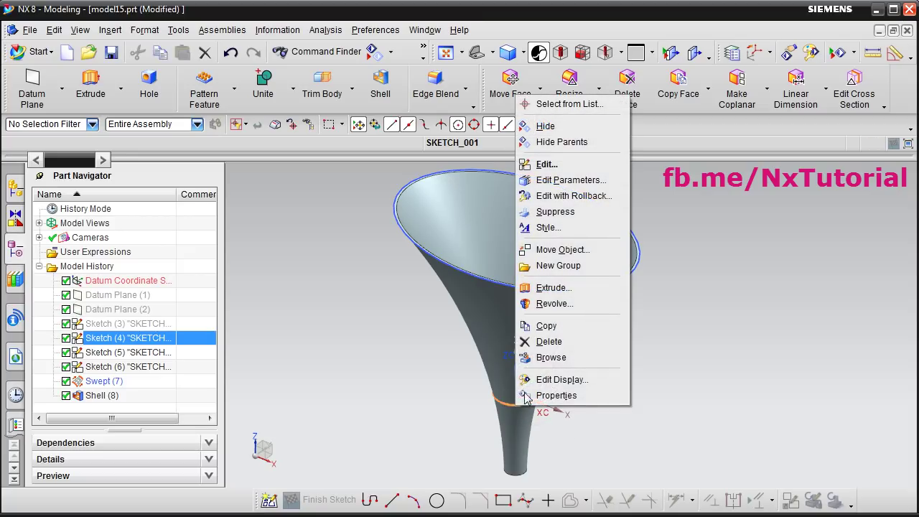
{"action": "left_click", "coordinate": [554, 127]}
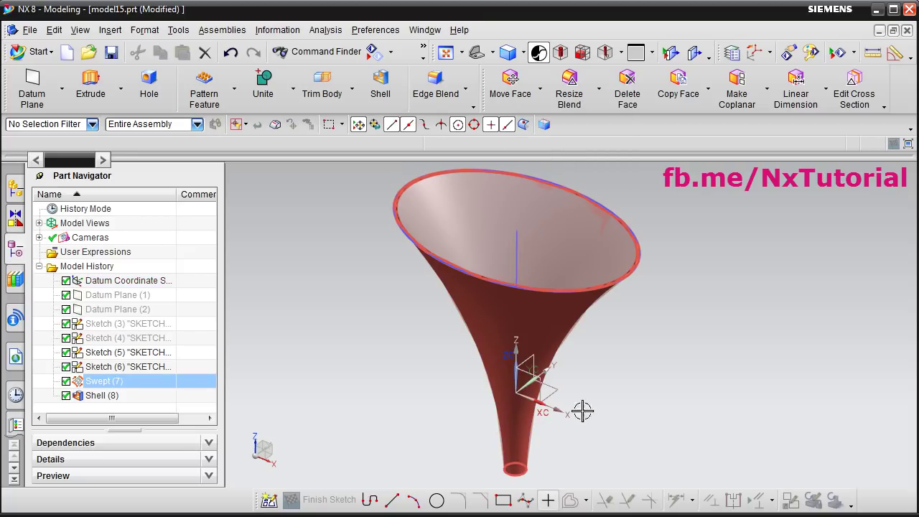
- Hide the sketches of the ellipse at the rim and the vertical guide line inside the funnel
{"action": "left_click", "coordinate": [590, 292]}
{"action": "right_click", "coordinate": [590, 291]}
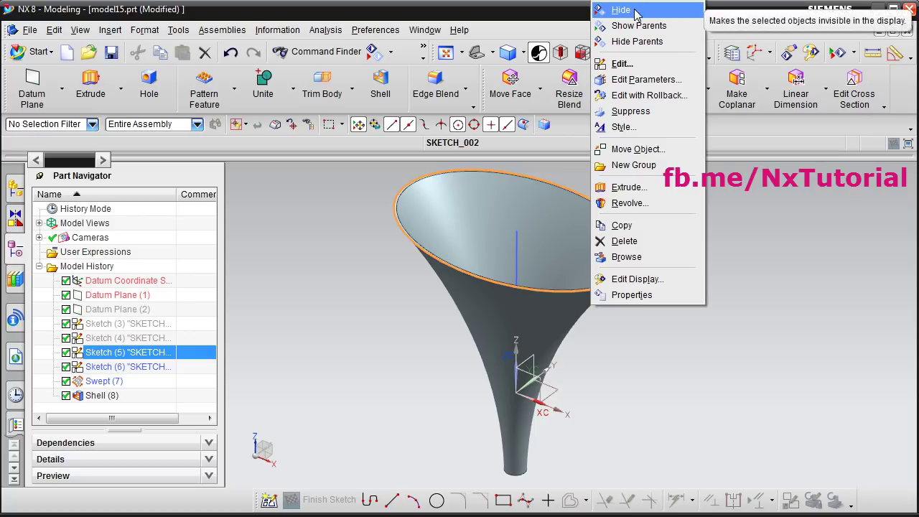
{"action": "left_click", "coordinate": [636, 11]}
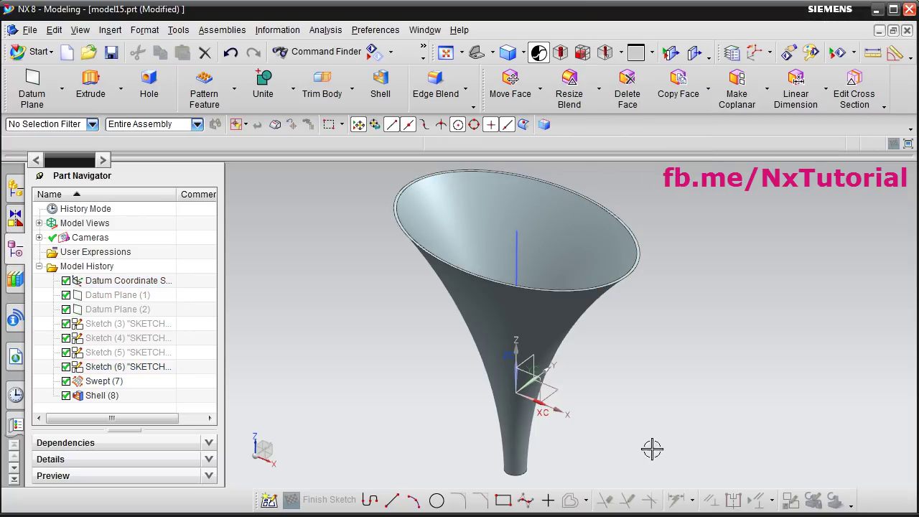
{"action": "left_click", "coordinate": [518, 279]}
{"action": "right_click", "coordinate": [518, 282]}
{"action": "left_click", "coordinate": [570, 10]}
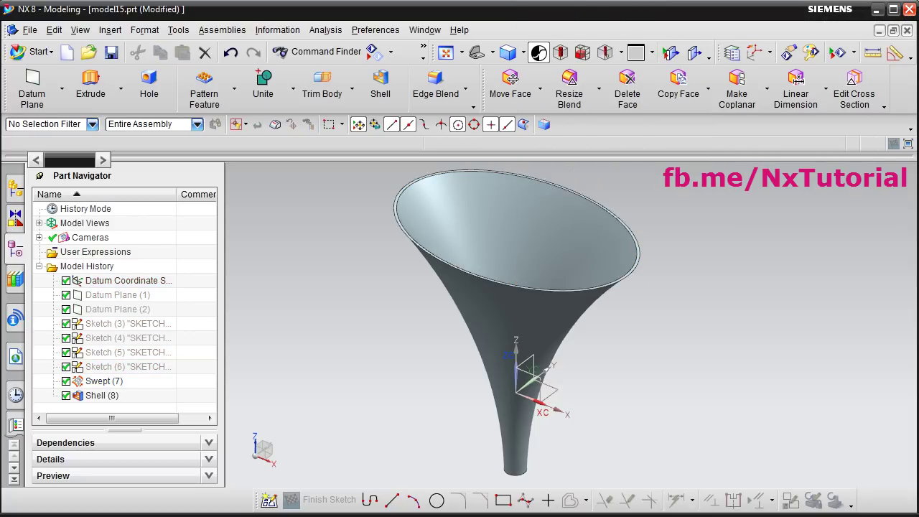
{"action": "middle_click_drag", "start_coordinate": [692, 282], "coordinate": [279, 369]}
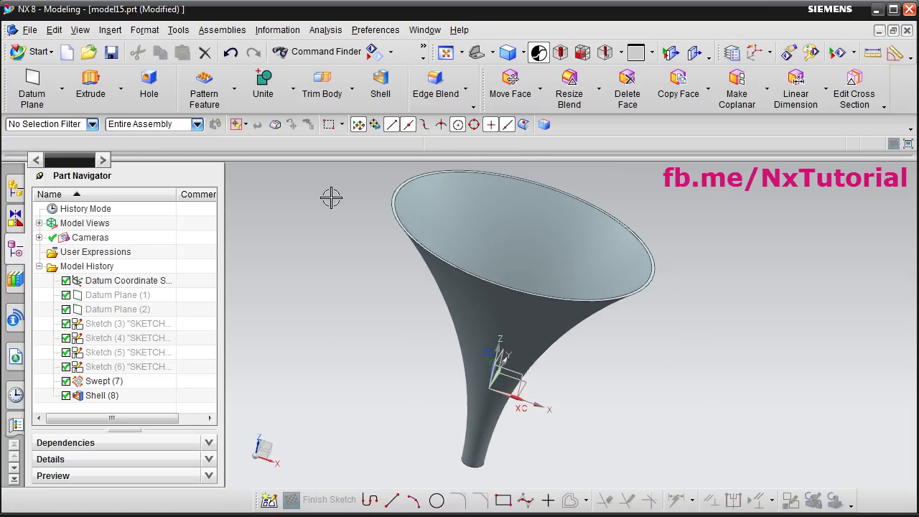
- Create a new millimetre part model16.prt from the Model template and review the bottle's reference drawing
{"action": "left_click", "coordinate": [67, 52]}
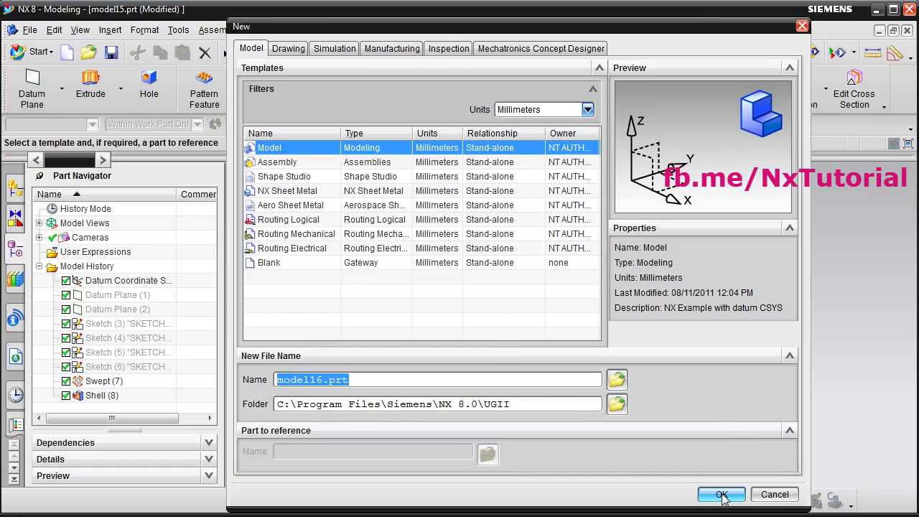
{"action": "left_click", "coordinate": [720, 494]}
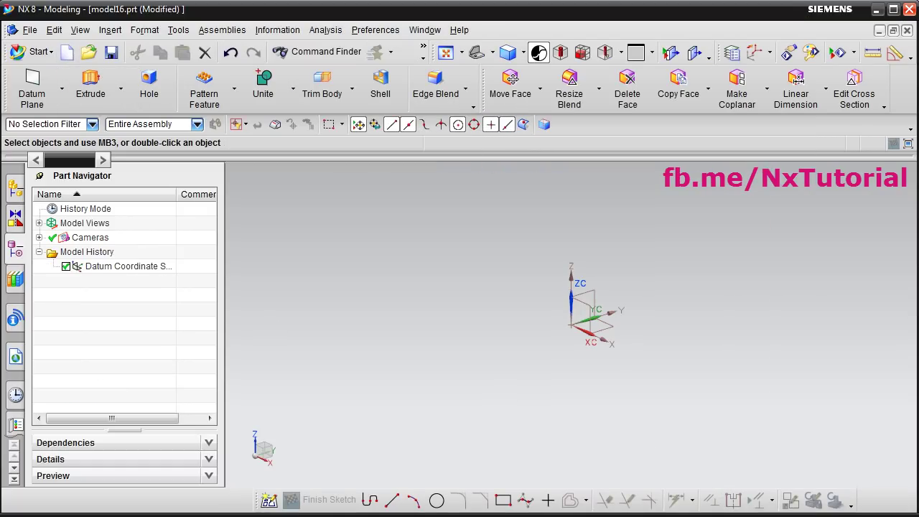
{"action": "key", "text": "alt+Tab"}
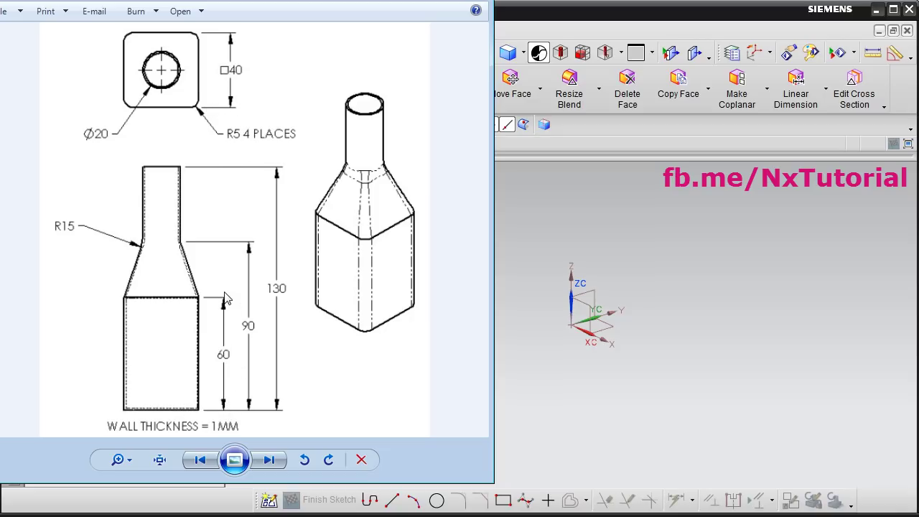
{"action": "left_click", "coordinate": [569, 350]}
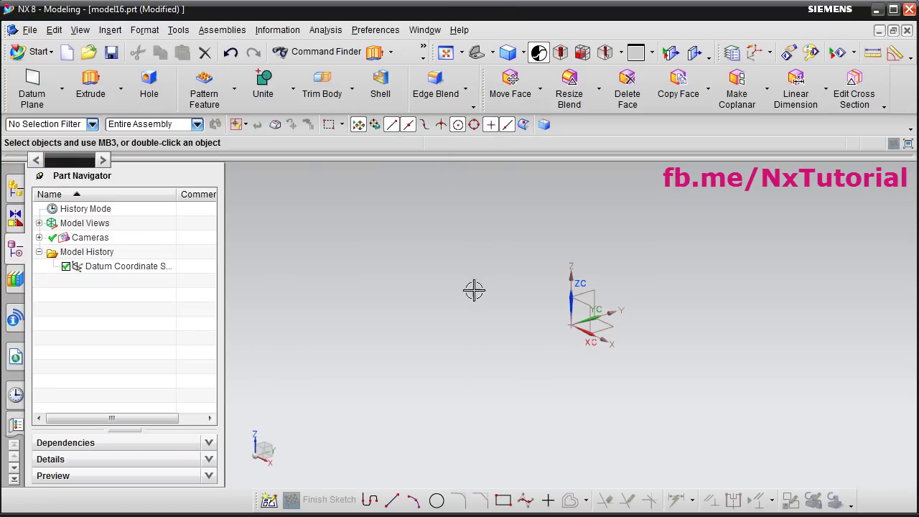
- Start an Extrude and create its section sketch on the XY plane
{"action": "left_click", "coordinate": [88, 92]}
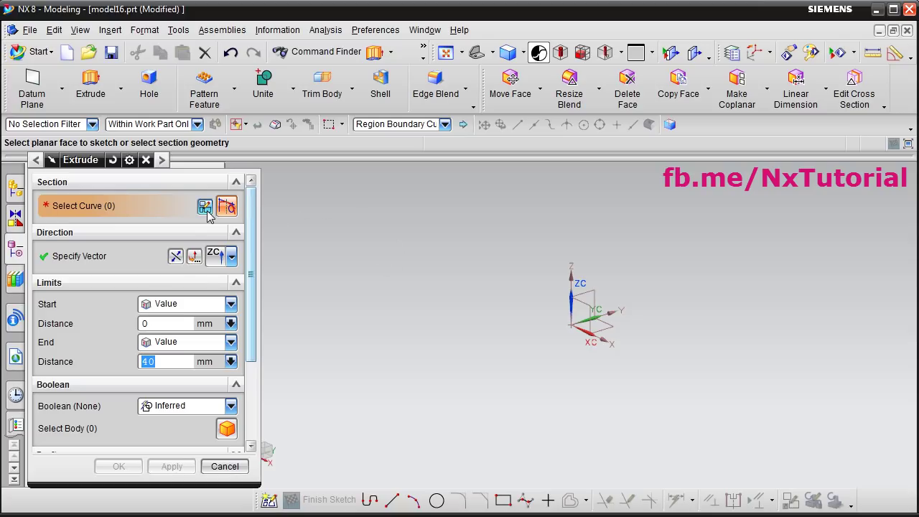
{"action": "left_click", "coordinate": [206, 213]}
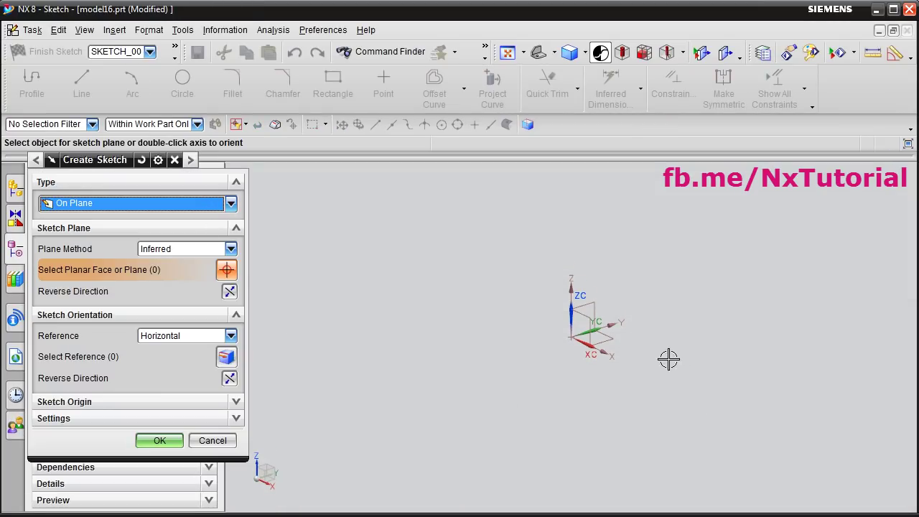
{"action": "left_click", "coordinate": [609, 343]}
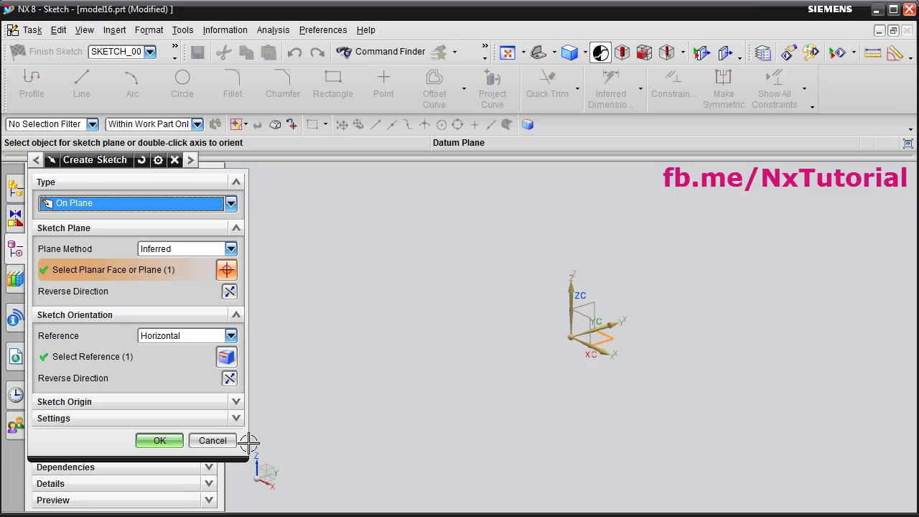
{"action": "left_click", "coordinate": [160, 440]}
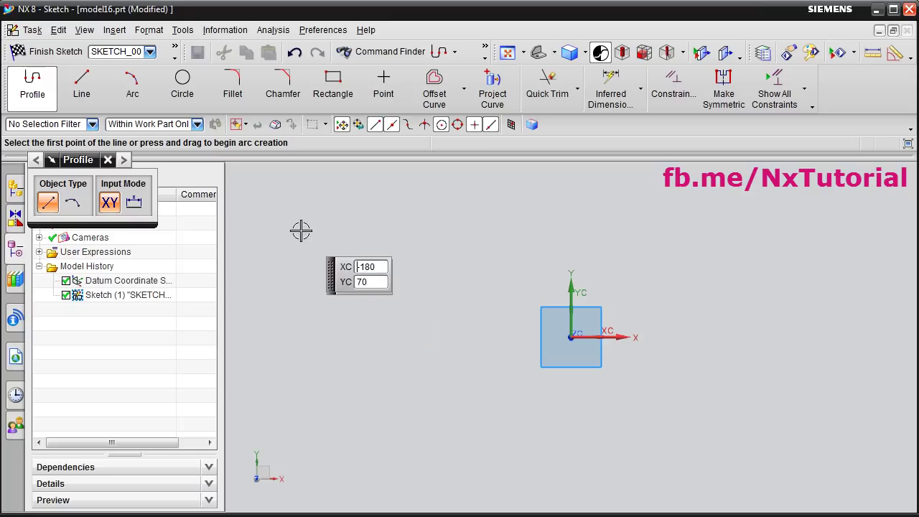
- Draw a 40 by 40 mm rectangle from its centre at the sketch origin, with an angle of 0
{"action": "left_click", "coordinate": [335, 89]}
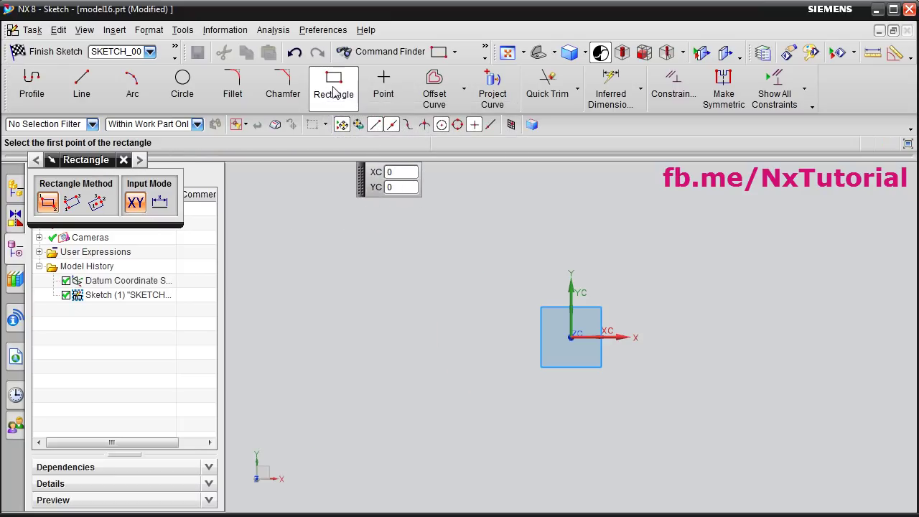
{"action": "left_click", "coordinate": [98, 203]}
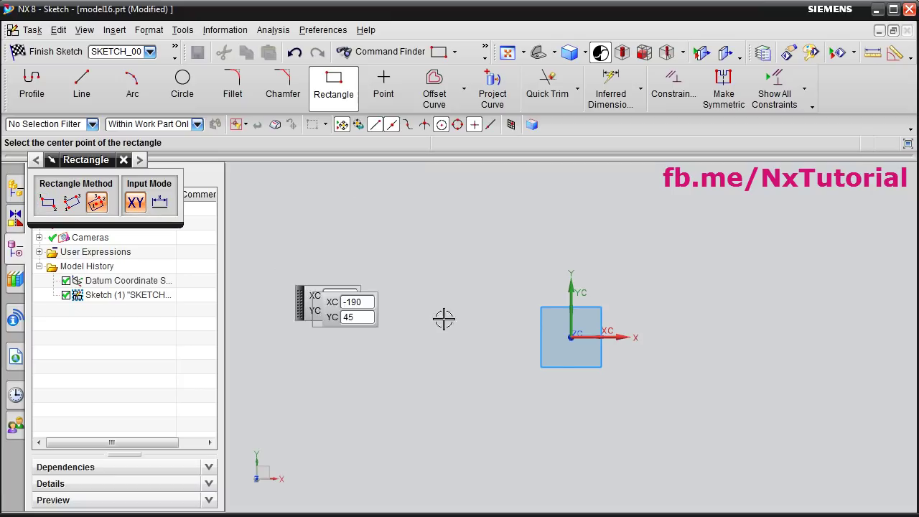
{"action": "left_click", "coordinate": [572, 337]}
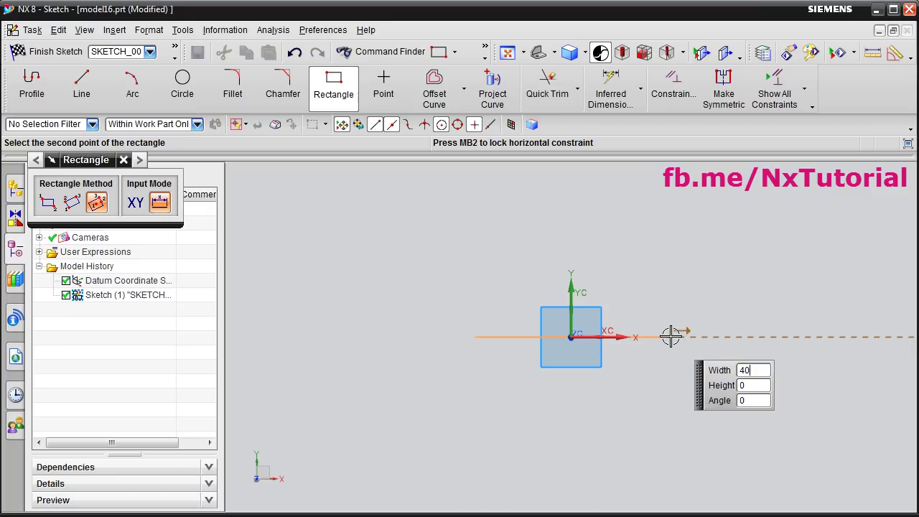
{"action": "type", "text": "40"}
{"action": "key", "text": "Tab"}
{"action": "key", "text": "Tab"}
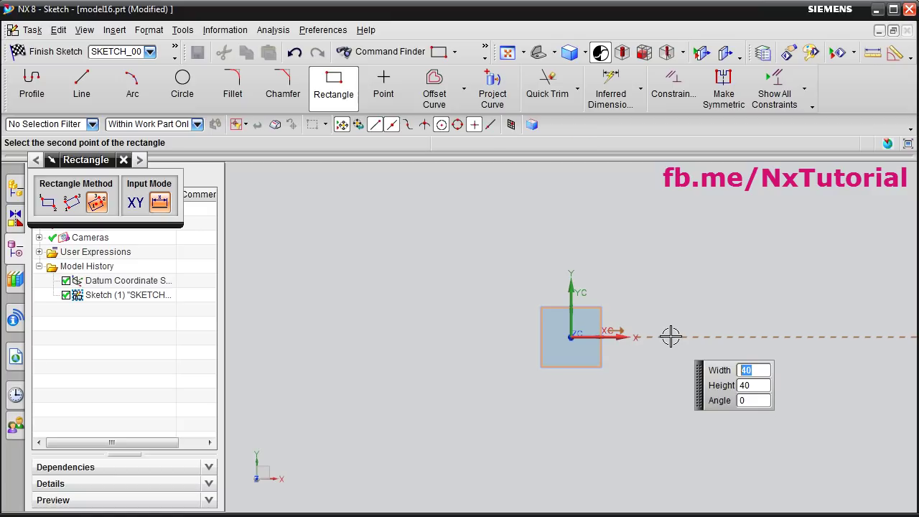
{"action": "key", "text": "Return"}
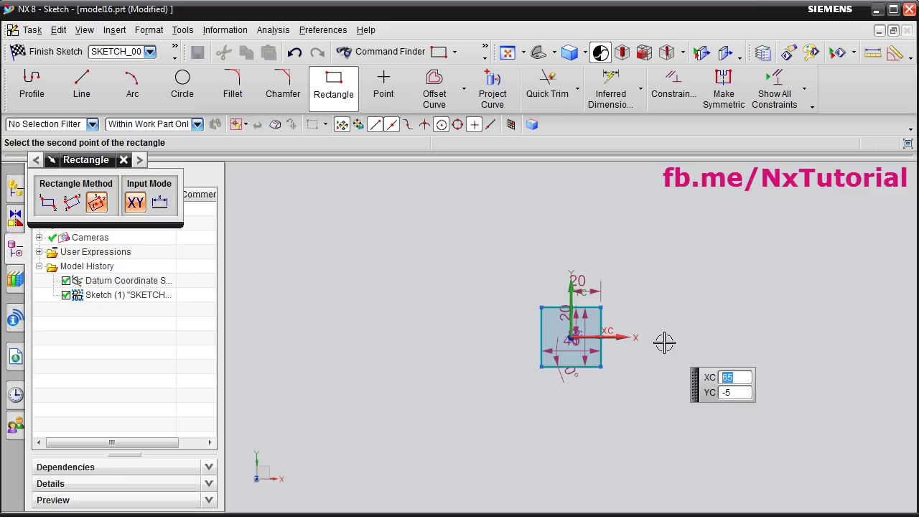
{"action": "key", "text": "Escape"}
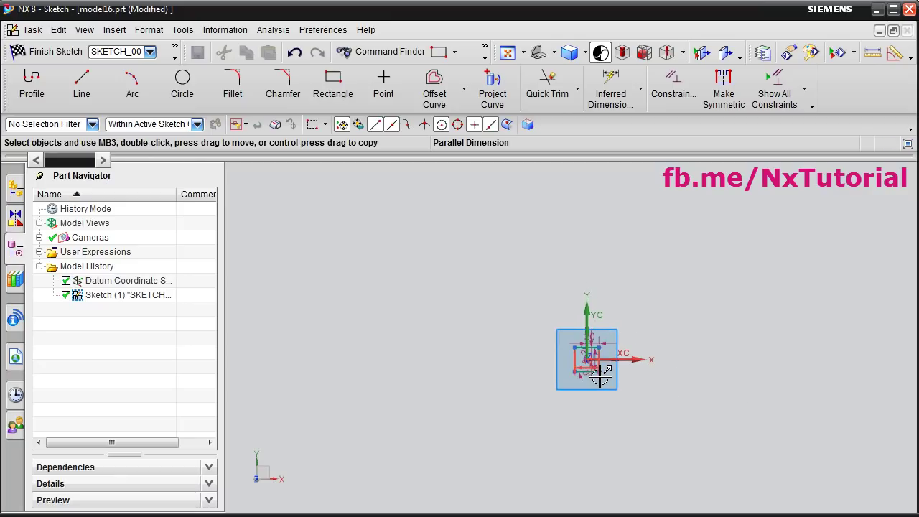
- Move the square's 40 mm width and height dimensions outside its outline
{"action": "scroll", "coordinate": [599, 372], "scroll_direction": "up", "scroll_amount": 5}
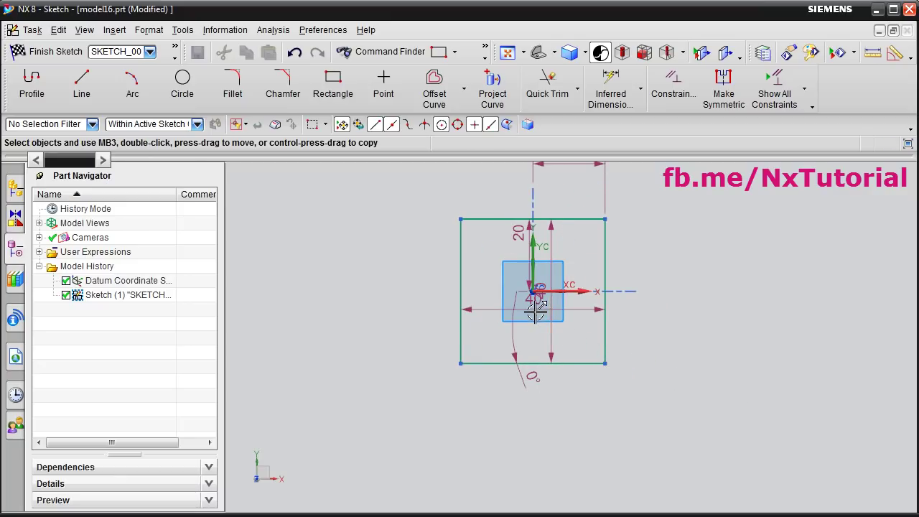
{"action": "left_click_drag", "start_coordinate": [533, 300], "coordinate": [525, 426]}
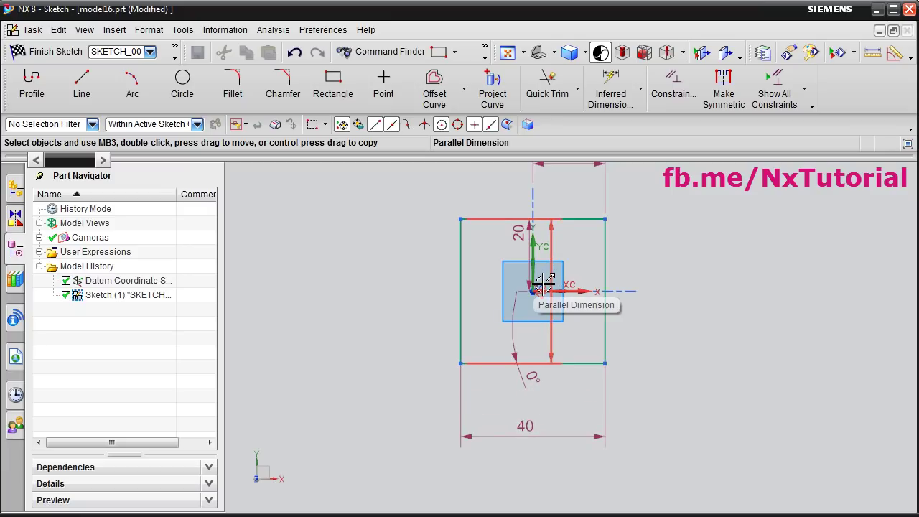
{"action": "left_click_drag", "start_coordinate": [539, 287], "coordinate": [679, 287]}
{"action": "scroll", "coordinate": [654, 350], "scroll_direction": "down", "scroll_amount": 2}
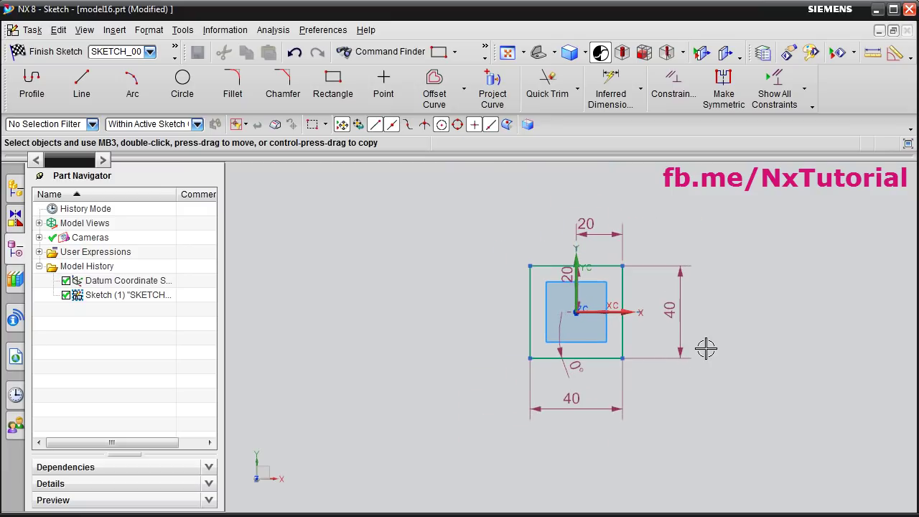
- Finish the section sketch, set the extrusion's end distance to 60 mm, and return to the model from the reference drawing
{"action": "left_click", "coordinate": [49, 52]}
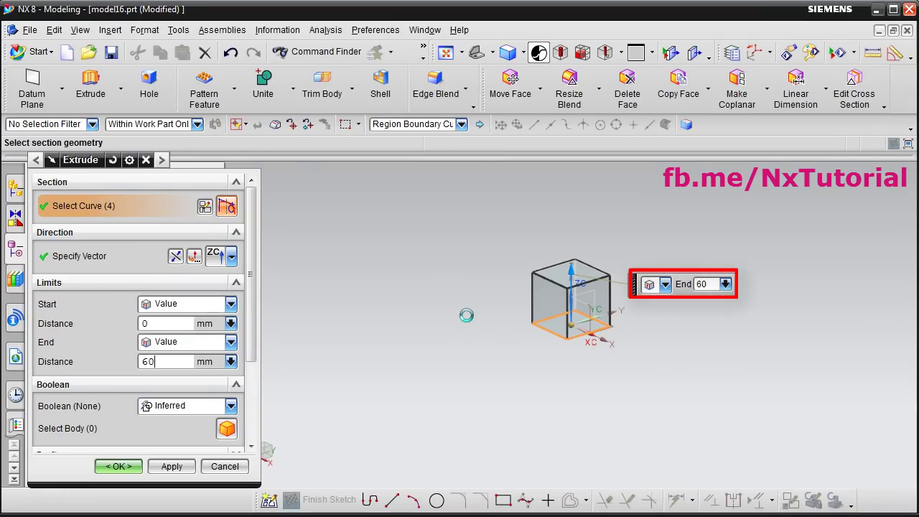
{"action": "key", "text": "Return"}
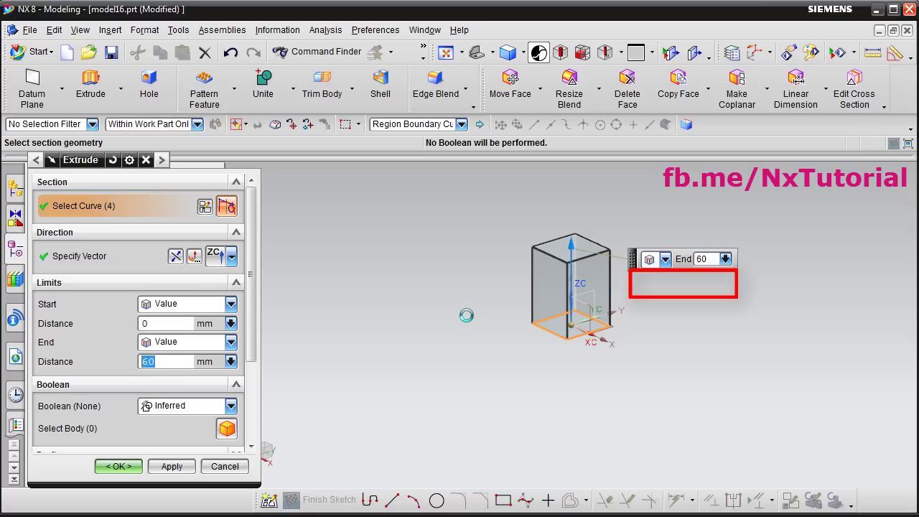
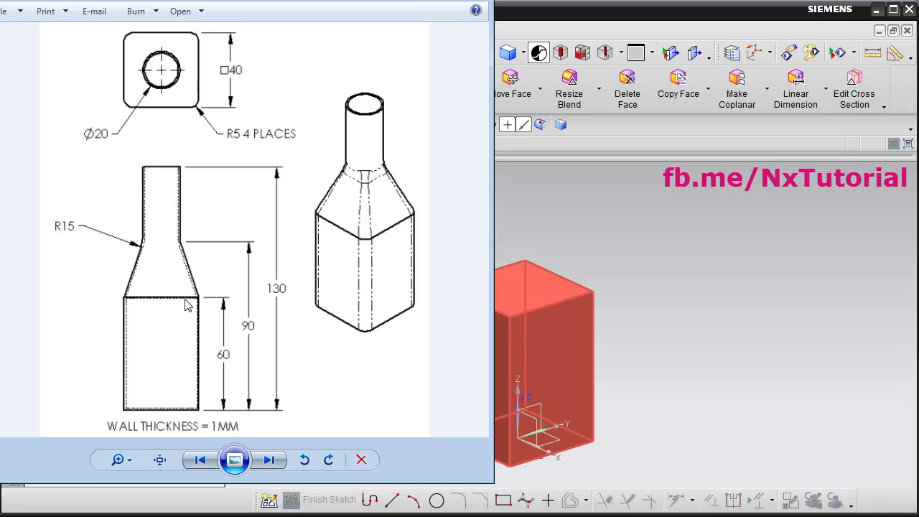
{"action": "left_click", "coordinate": [722, 311]}
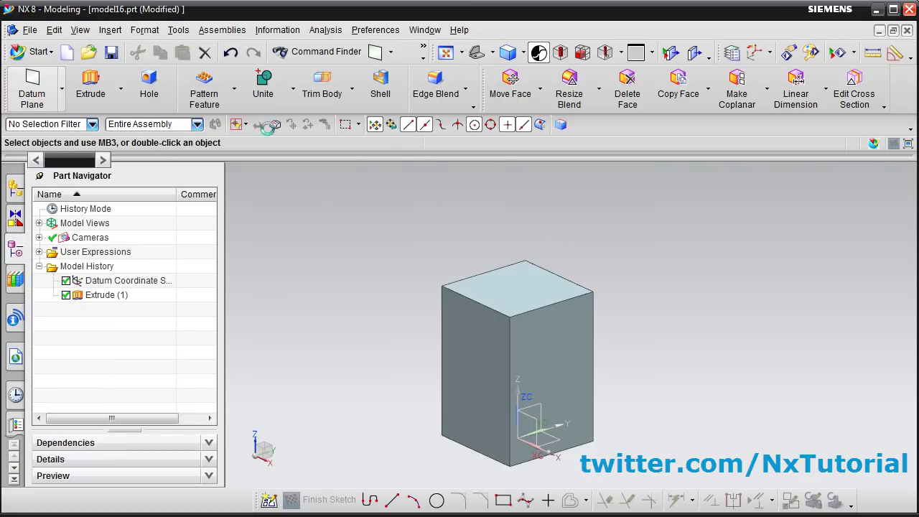
- Create a datum plane offset 90 mm above the base XY plane of the datum coordinate system
{"action": "left_click", "coordinate": [32, 85]}
{"action": "scroll", "coordinate": [444, 197], "scroll_direction": "down", "scroll_amount": 2}
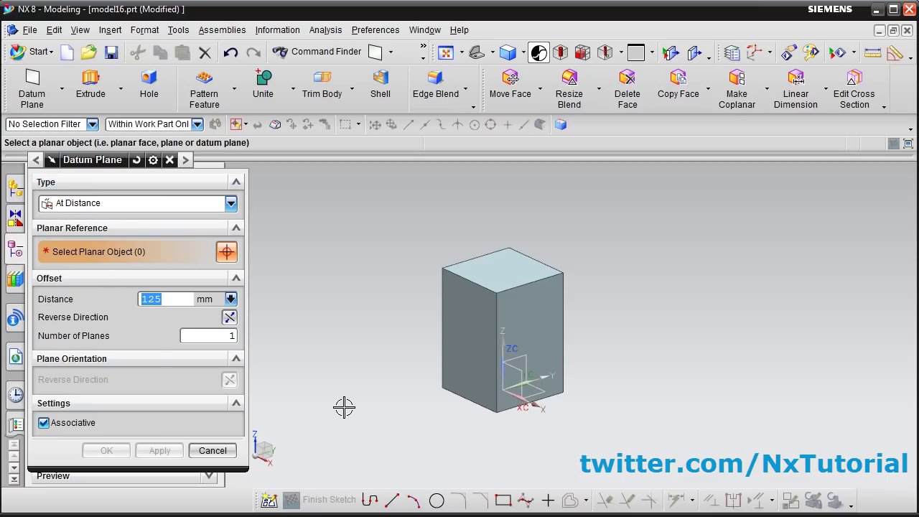
{"action": "left_click", "coordinate": [534, 394]}
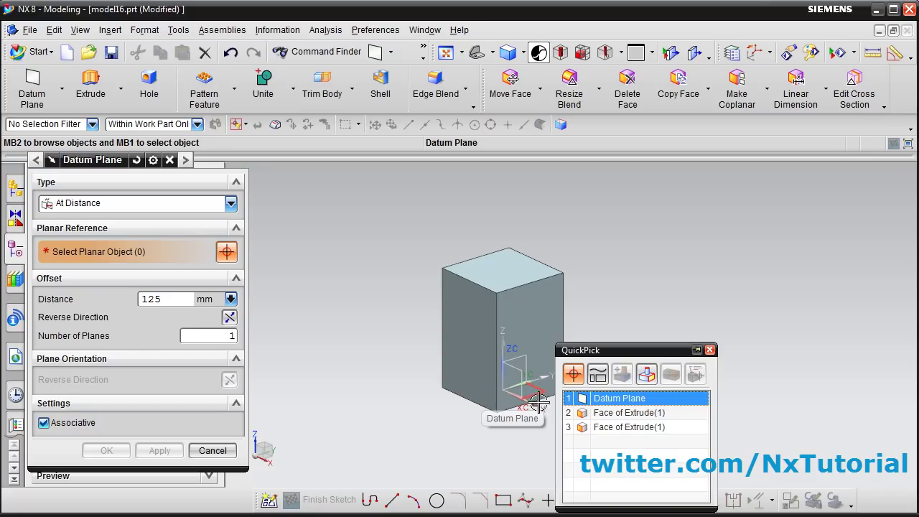
{"action": "left_click", "coordinate": [623, 399]}
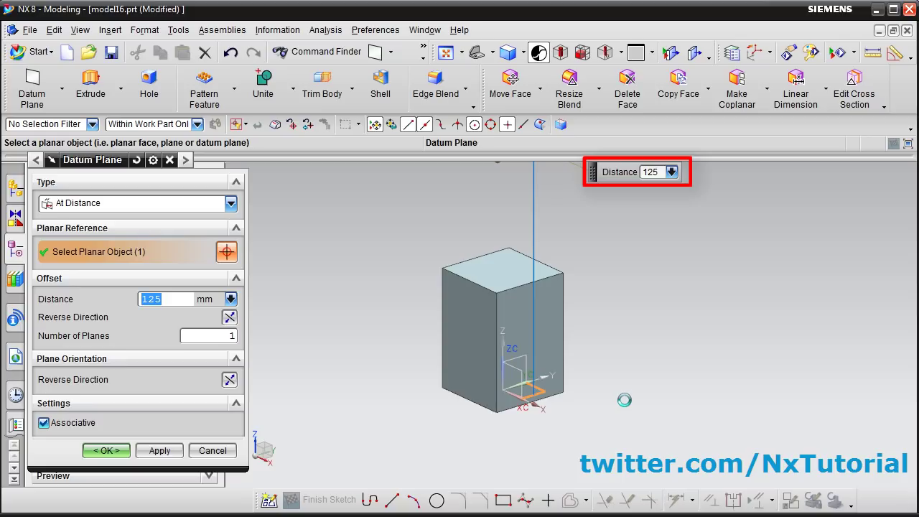
{"action": "key", "text": "Return"}
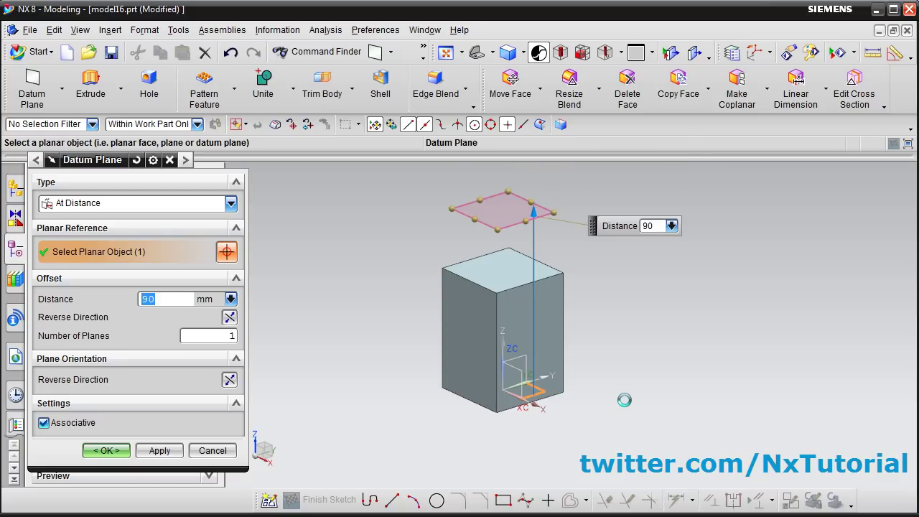
{"action": "left_click", "coordinate": [105, 450]}
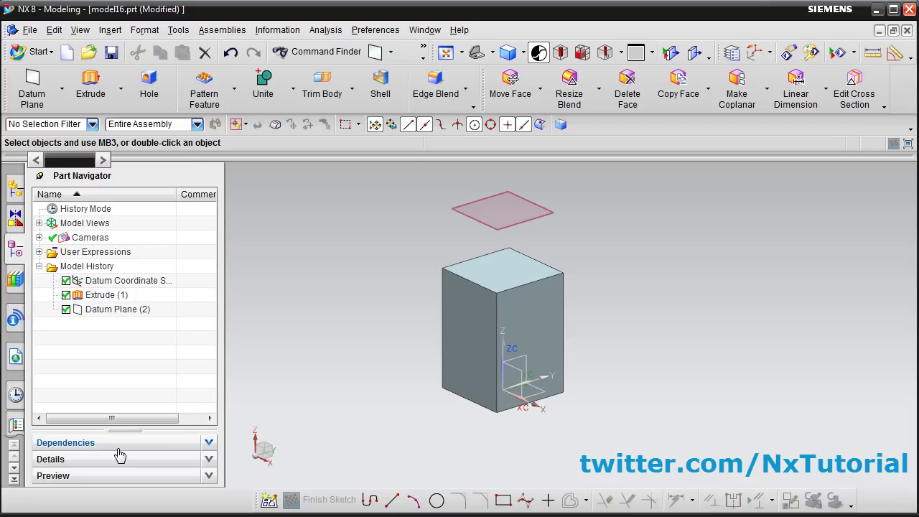
- Create a sketch on the datum plane above the square block
{"action": "left_click", "coordinate": [268, 500]}
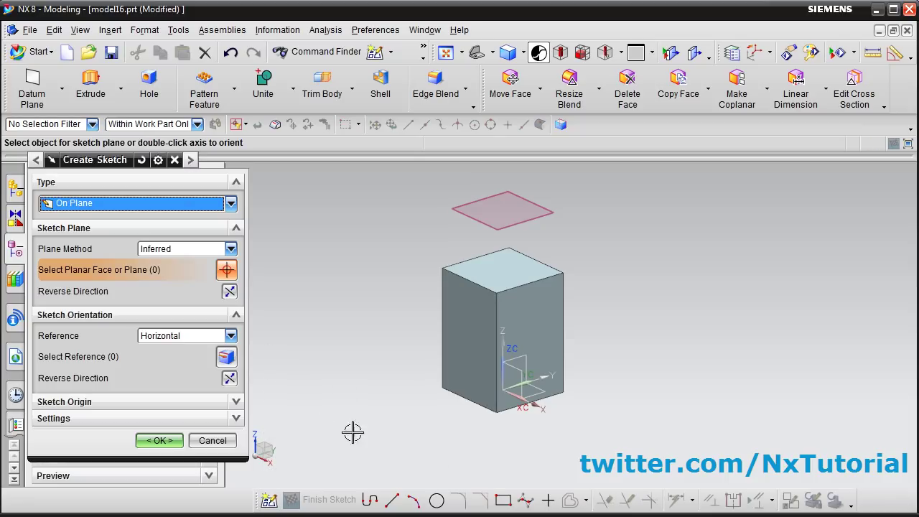
{"action": "left_click", "coordinate": [527, 220]}
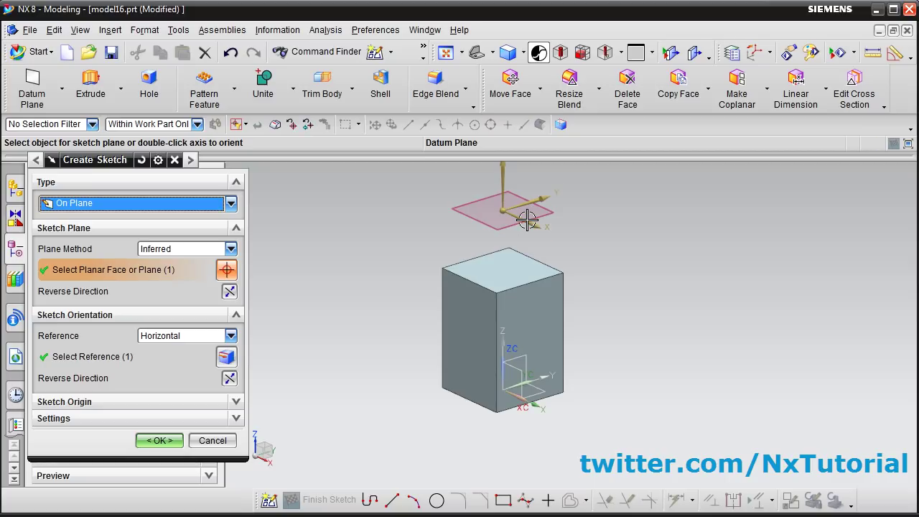
{"action": "middle_click", "coordinate": [656, 282]}
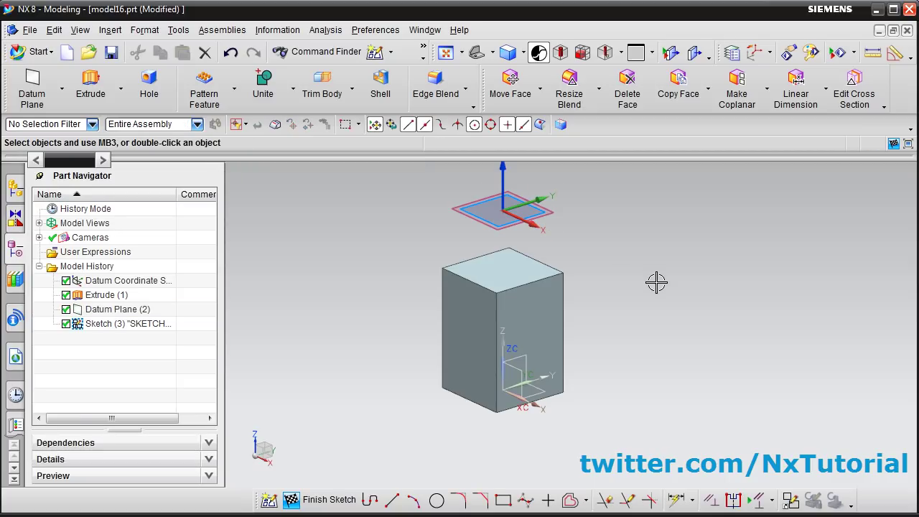
- Draw a 20 mm diameter circle centred on the sketch origin
{"action": "left_click", "coordinate": [438, 499]}
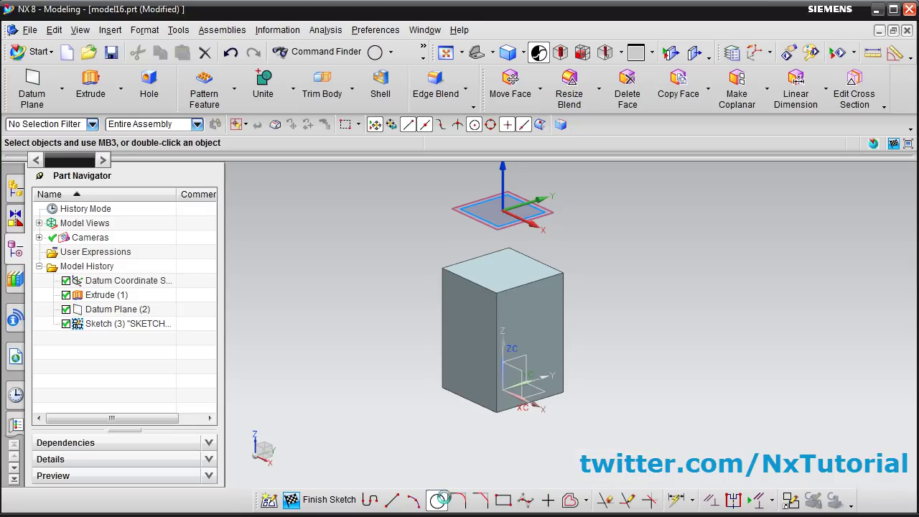
{"action": "left_click", "coordinate": [523, 211]}
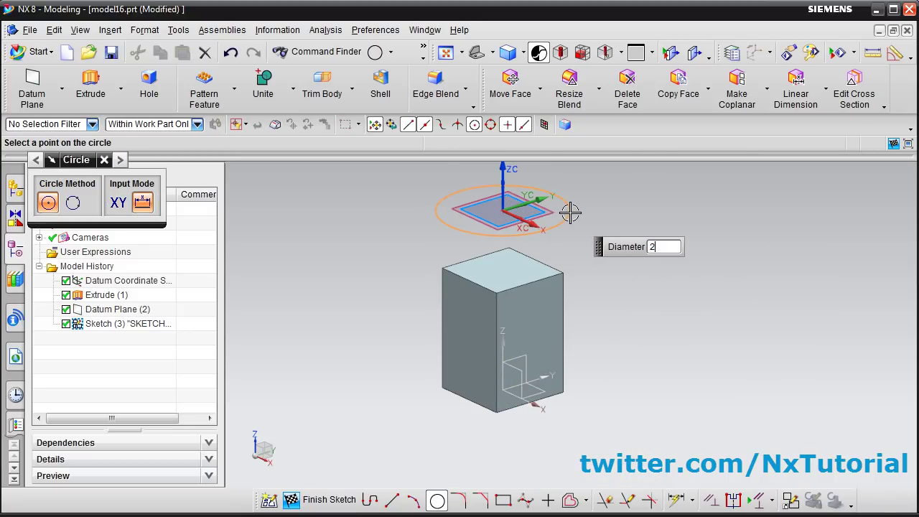
{"action": "key", "text": "Return"}
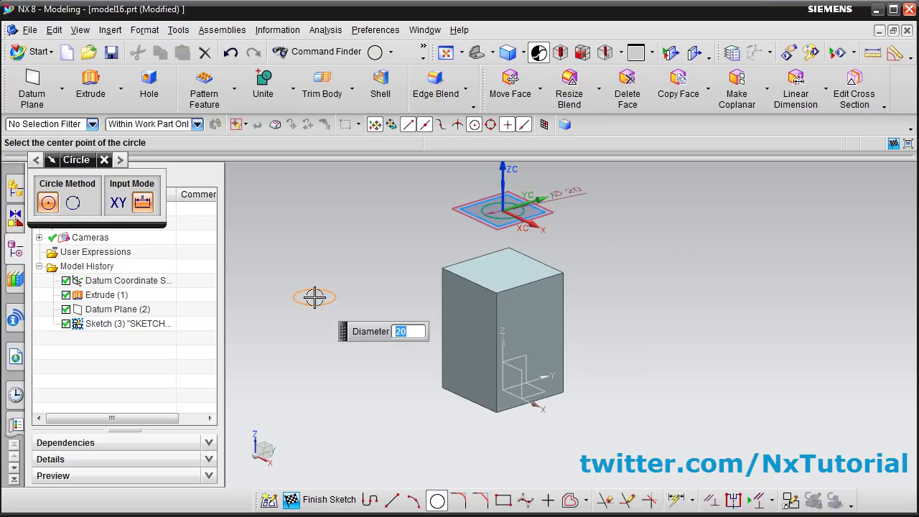
{"action": "key", "text": "Escape"}
{"action": "key", "text": "Escape"}
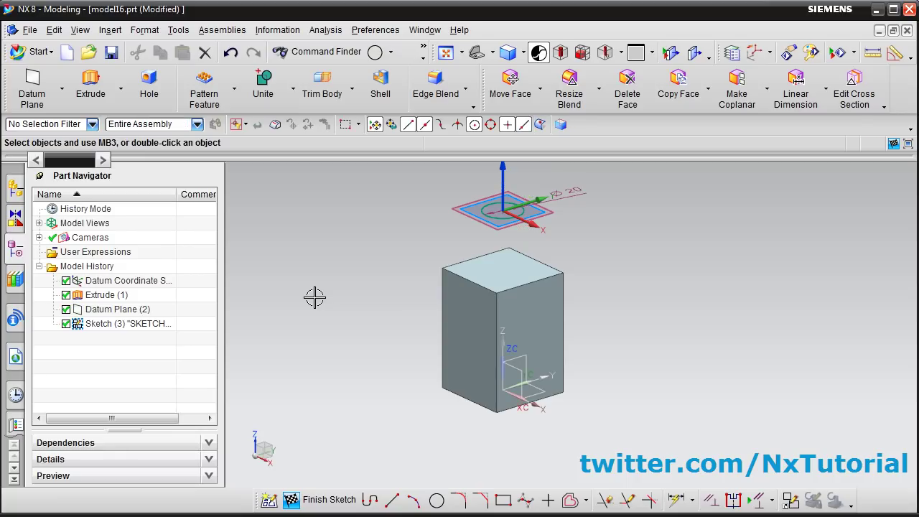
- Open the circle's sketch in the sketch task environment
{"action": "scroll", "coordinate": [544, 185], "scroll_direction": "up", "scroll_amount": 2}
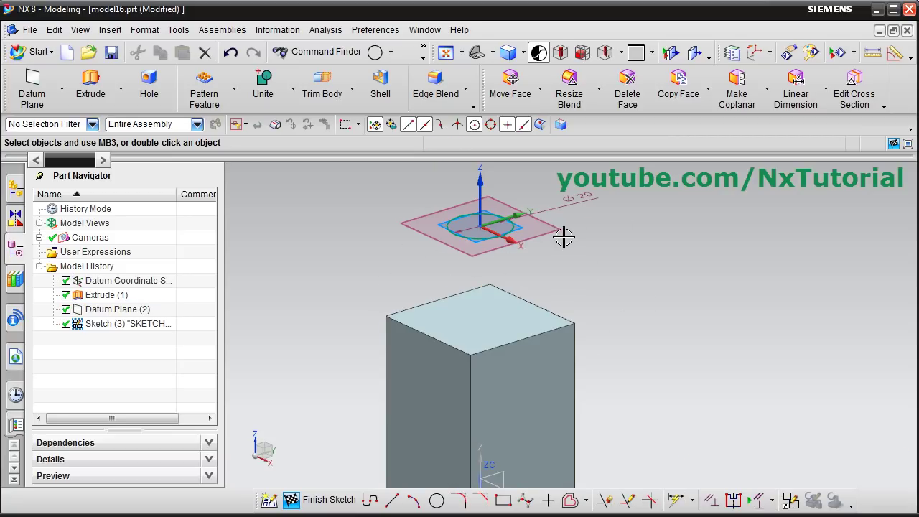
{"action": "left_click", "coordinate": [791, 503]}
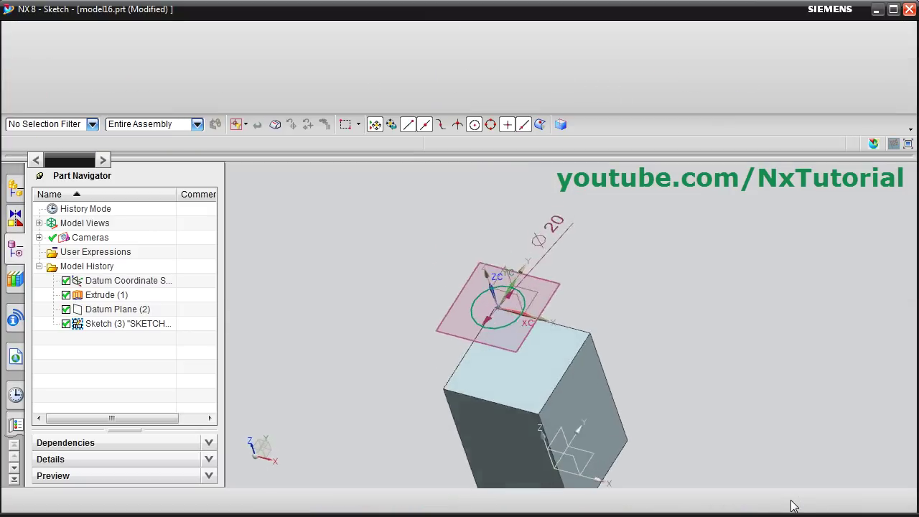
{"action": "scroll", "coordinate": [646, 429], "scroll_direction": "down", "scroll_amount": 3}
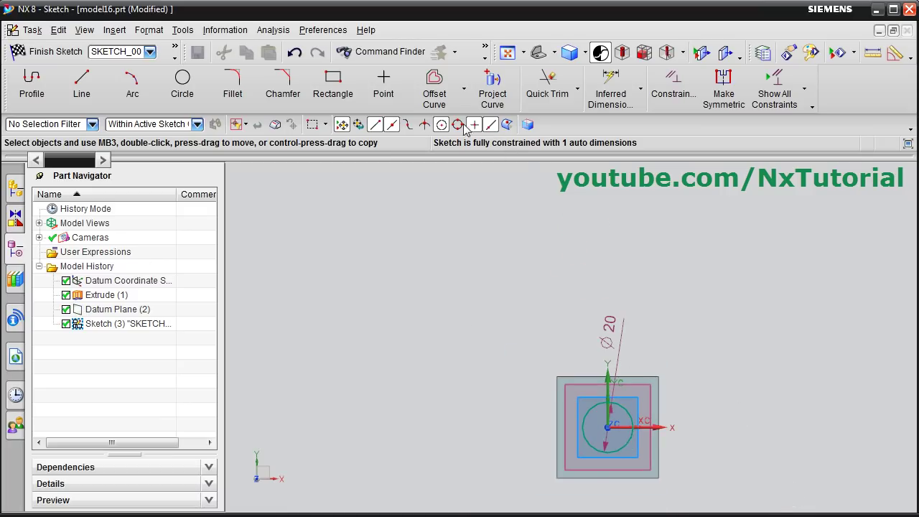
{"action": "scroll", "coordinate": [640, 452], "scroll_direction": "up", "scroll_amount": 3}
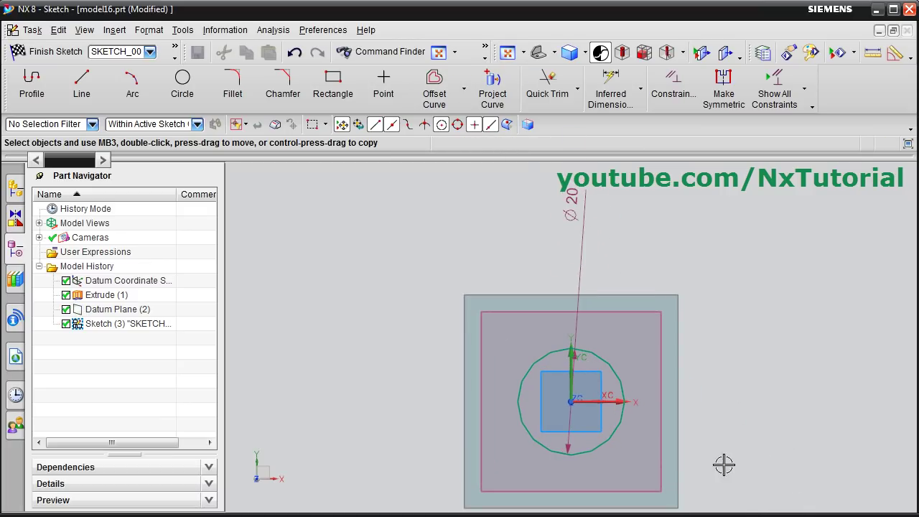
{"action": "middle_click_drag", "start_coordinate": [703, 425], "coordinate": [704, 375], "text": "shift"}
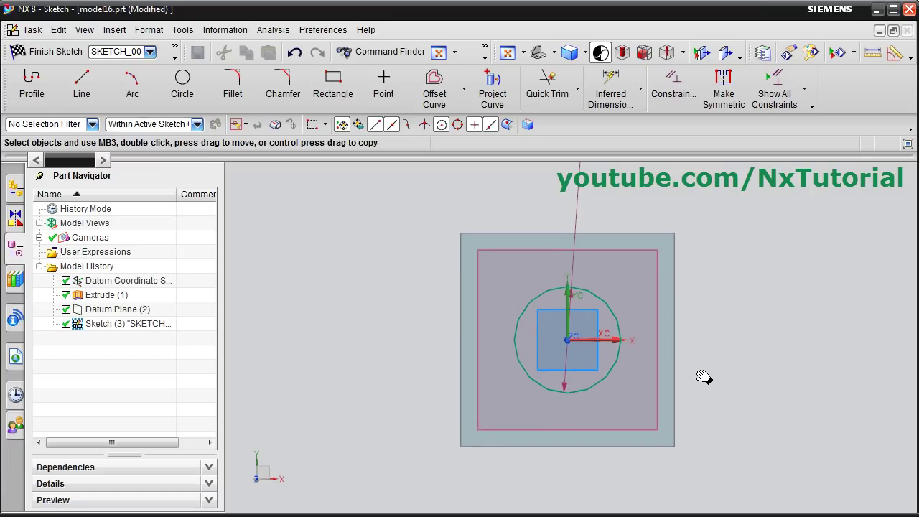
- Draw two crossing diagonal lines through the circle, each joining opposite corners of the square block
{"action": "left_click", "coordinate": [82, 85]}
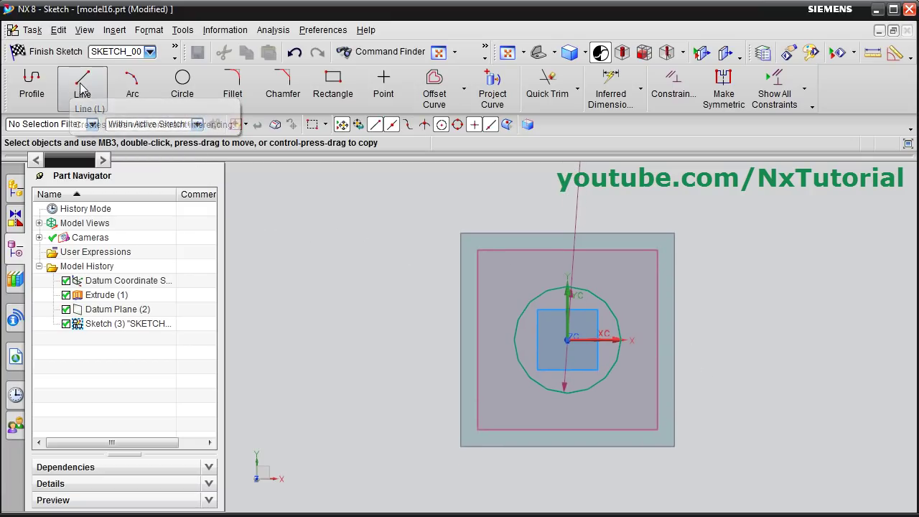
{"action": "left_click", "coordinate": [460, 447]}
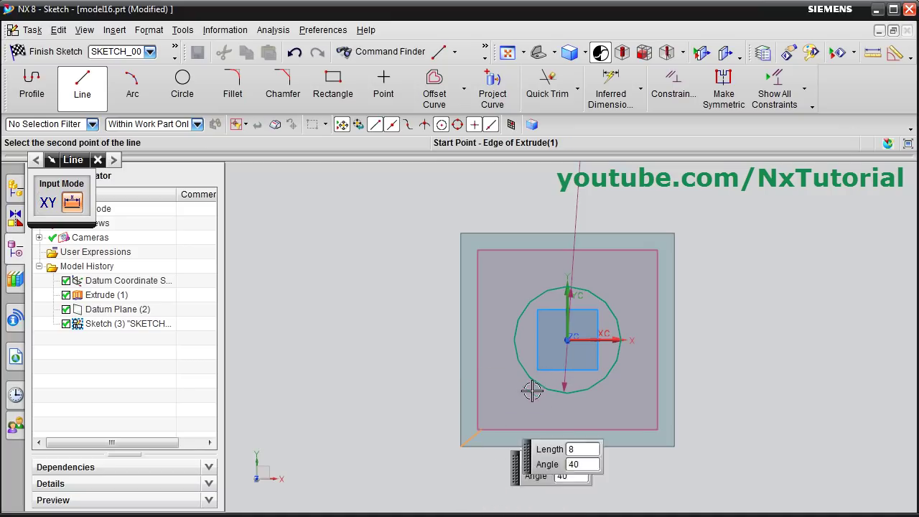
{"action": "left_click", "coordinate": [673, 233]}
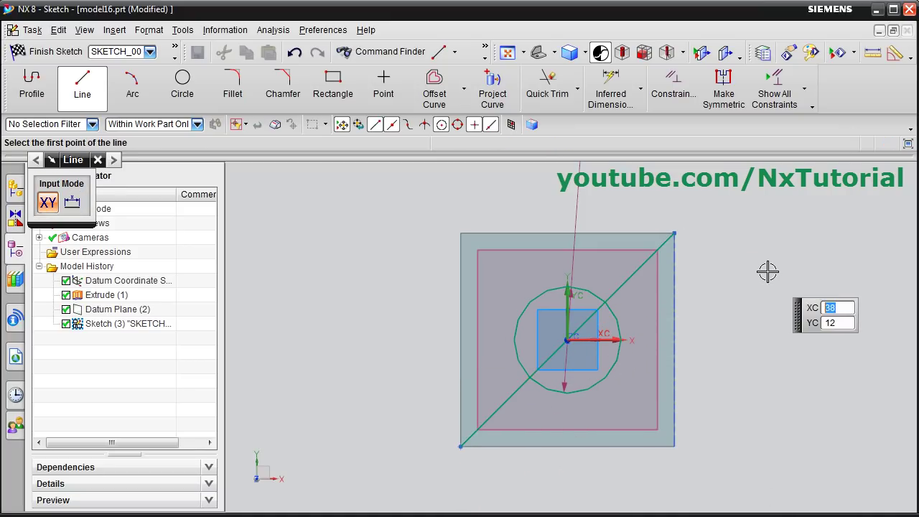
{"action": "left_click", "coordinate": [673, 446]}
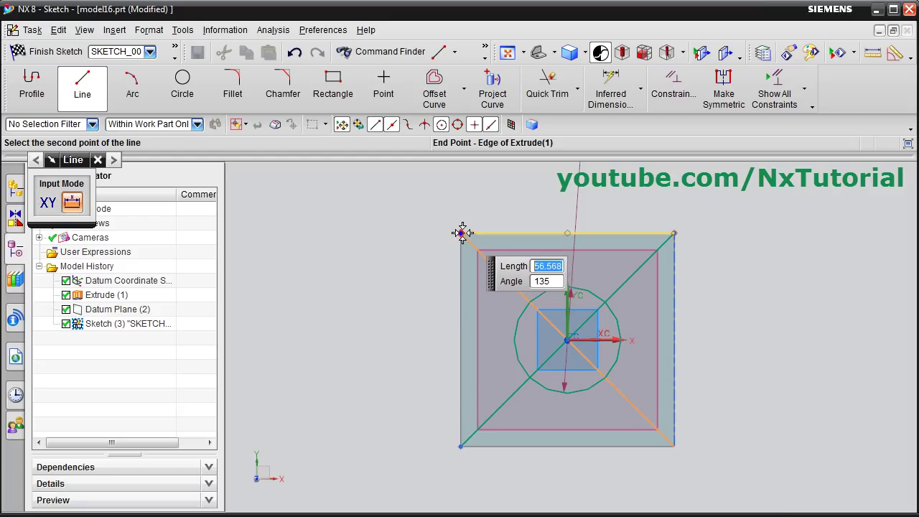
{"action": "left_click", "coordinate": [460, 234]}
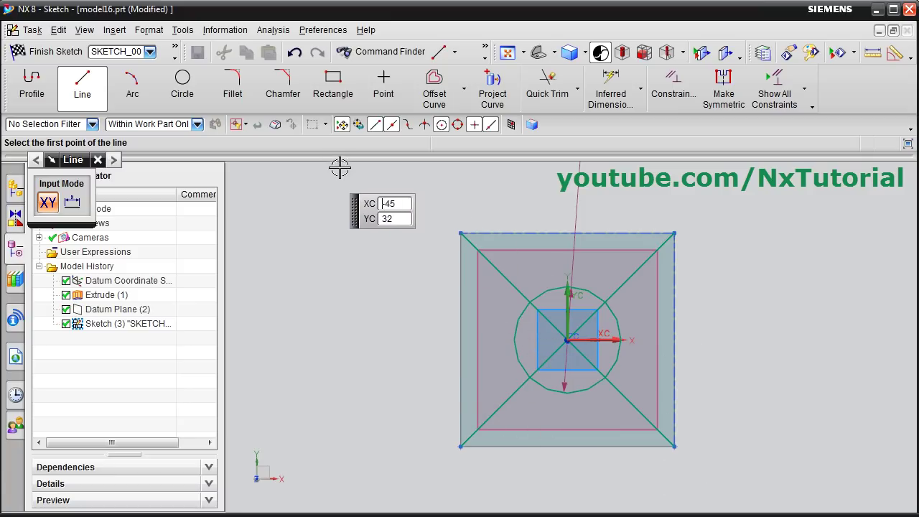
- Trim away the portions of both diagonal lines that extend beyond the circle
{"action": "left_click", "coordinate": [549, 94]}
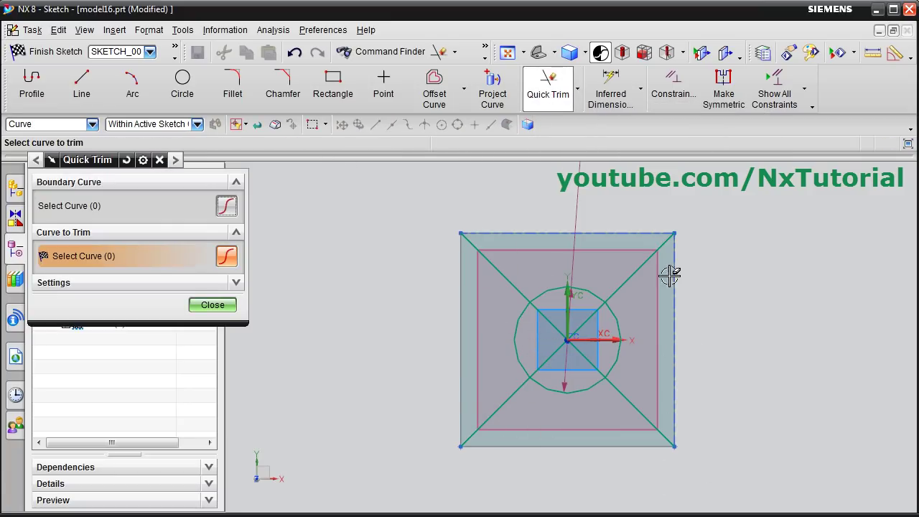
{"action": "left_click", "coordinate": [507, 279]}
{"action": "left_click", "coordinate": [498, 404]}
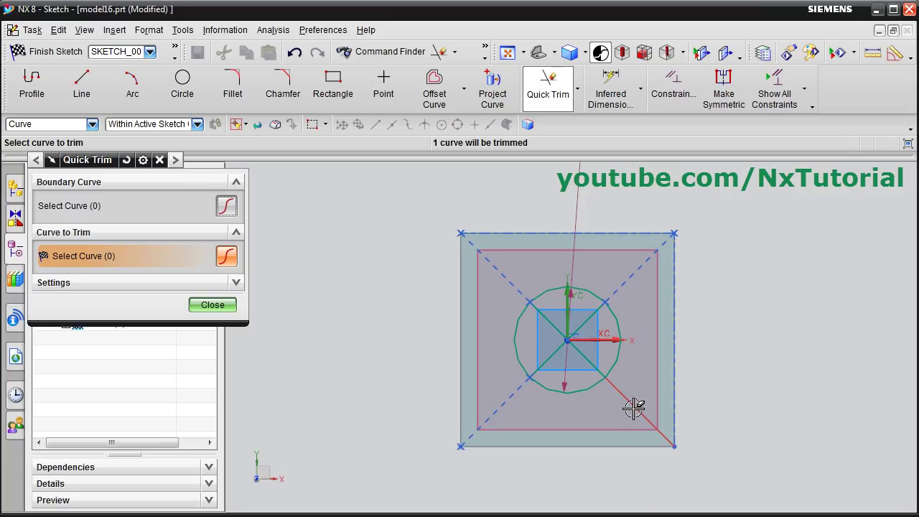
{"action": "left_click", "coordinate": [632, 404]}
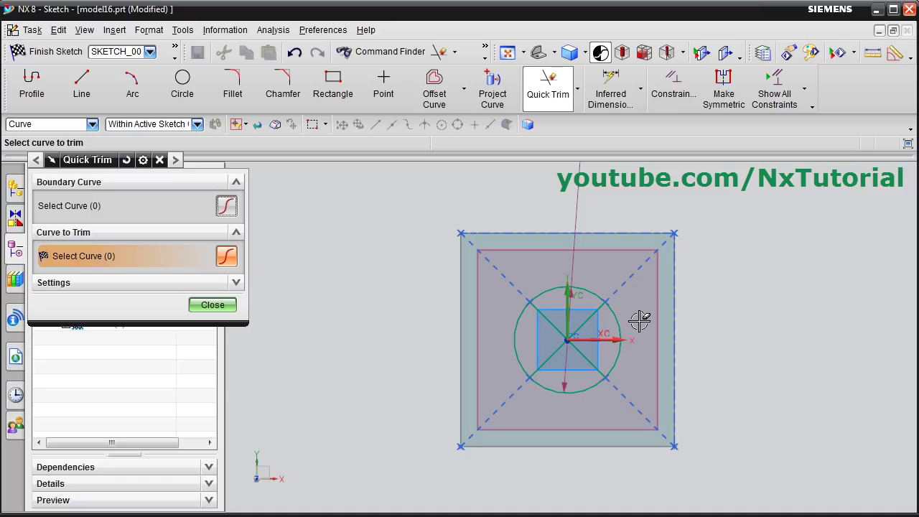
{"action": "left_click", "coordinate": [212, 305]}
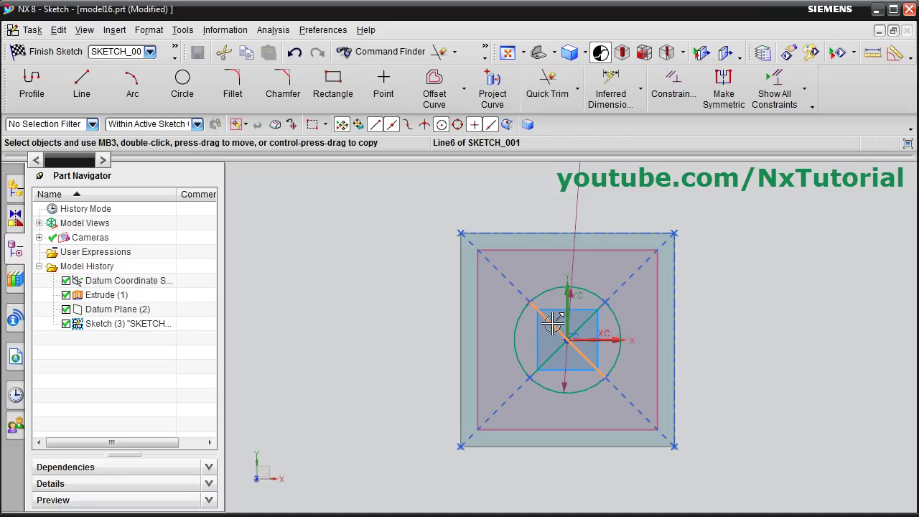
- Convert both diagonal lines inside the circle to reference lines and finish the sketch
{"action": "right_click", "coordinate": [552, 325]}
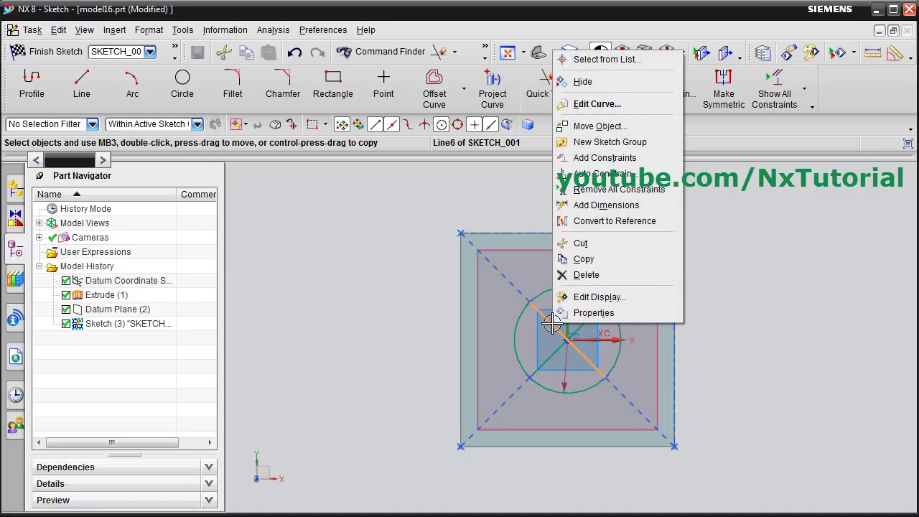
{"action": "left_click", "coordinate": [624, 221]}
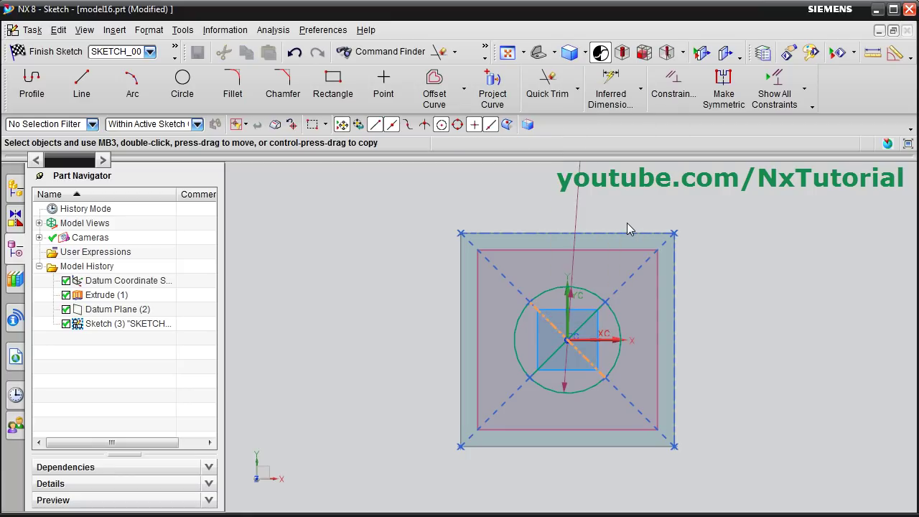
{"action": "right_click", "coordinate": [549, 359]}
{"action": "left_click", "coordinate": [616, 264]}
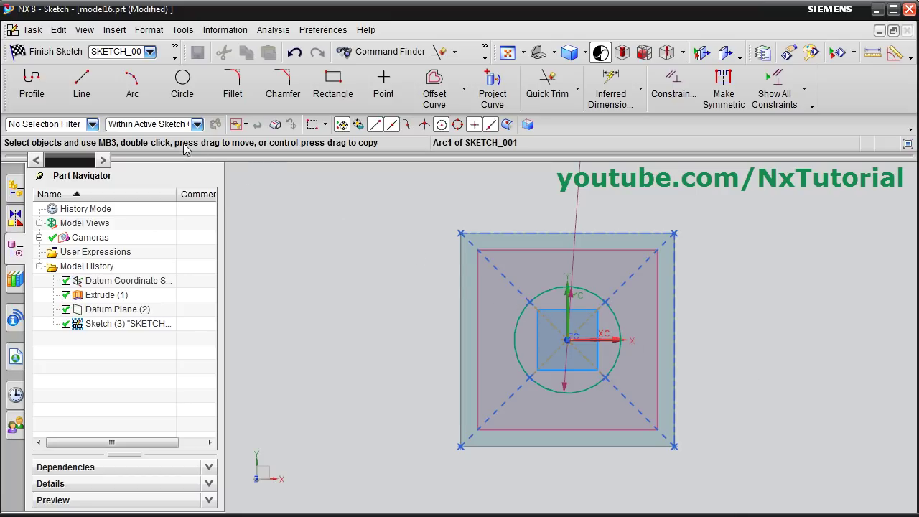
{"action": "left_click", "coordinate": [45, 51]}
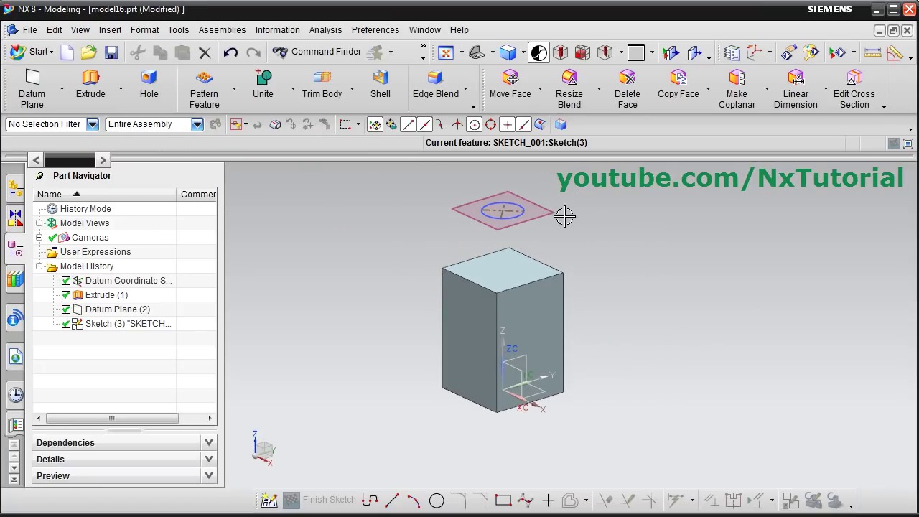
- Hide the datum plane that carries the circle sketch
{"action": "left_click", "coordinate": [526, 213]}
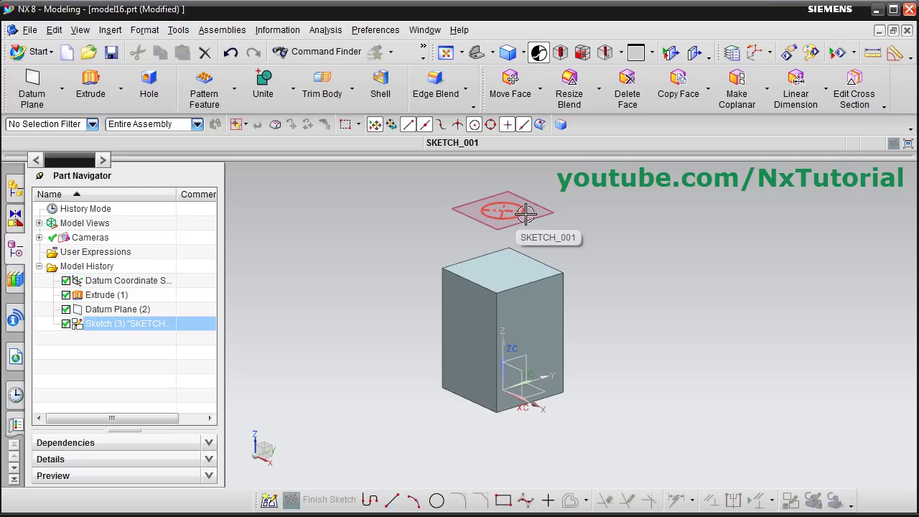
{"action": "key", "text": "Escape"}
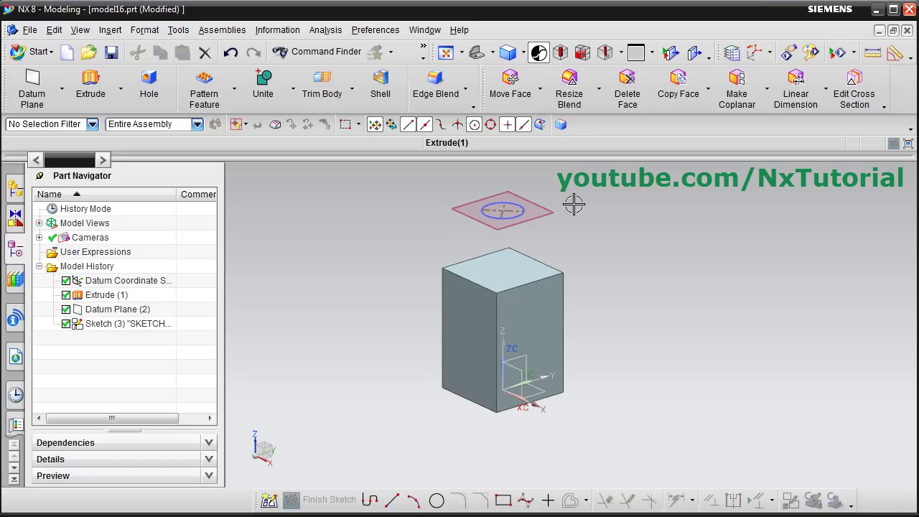
{"action": "key", "text": "Home"}
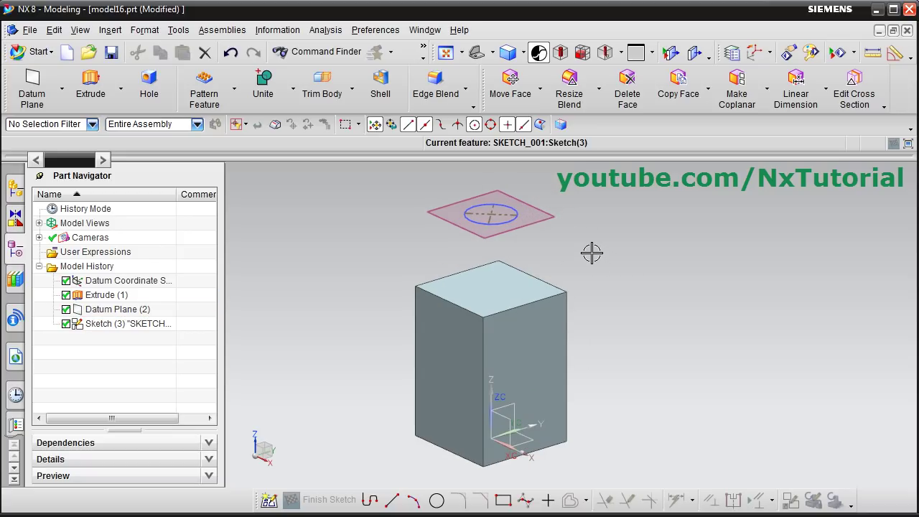
{"action": "right_click", "coordinate": [542, 221]}
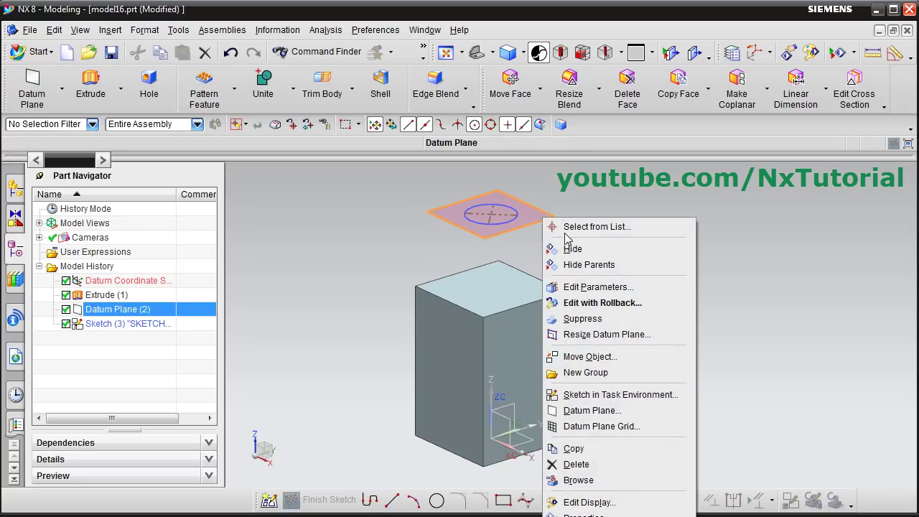
{"action": "left_click", "coordinate": [557, 248]}
{"action": "scroll", "coordinate": [560, 234], "scroll_direction": "up", "scroll_amount": 2}
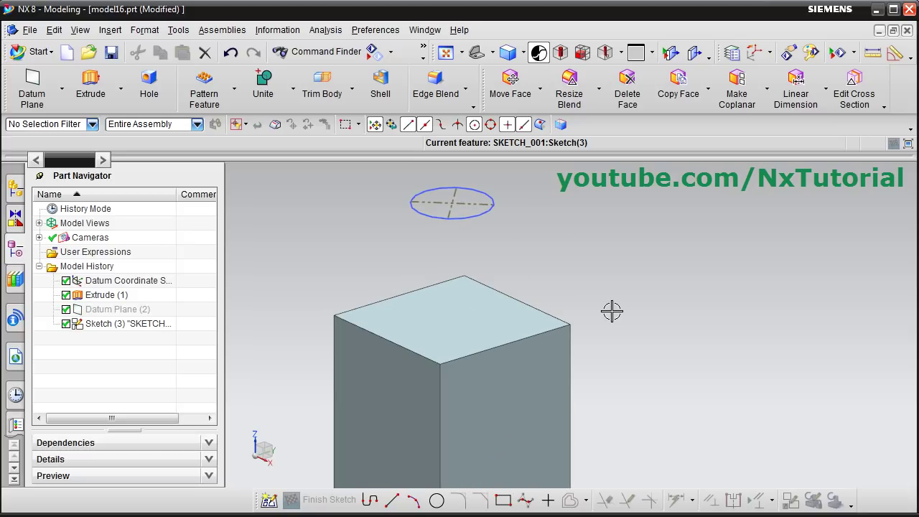
- Start a Swept feature and select the four top edges of the square block as the first section
{"action": "left_click", "coordinate": [111, 30]}
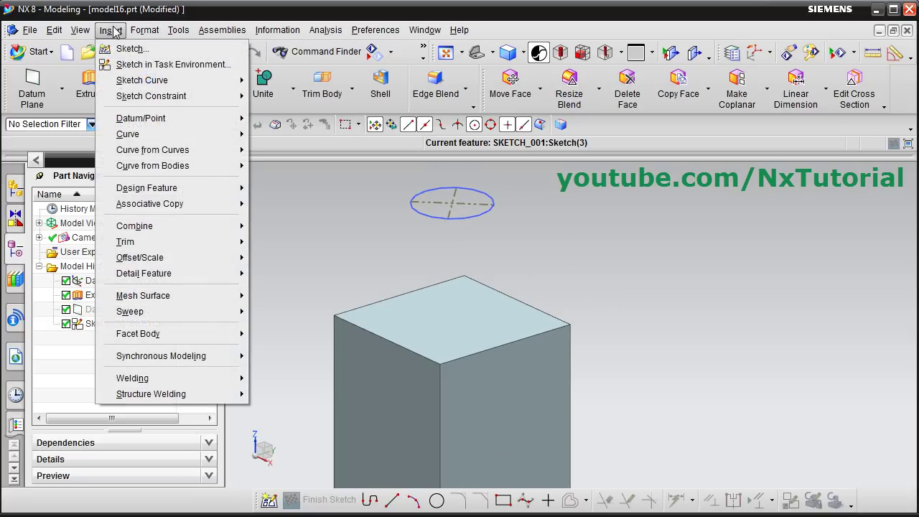
{"action": "mouse_move", "coordinate": [128, 313]}
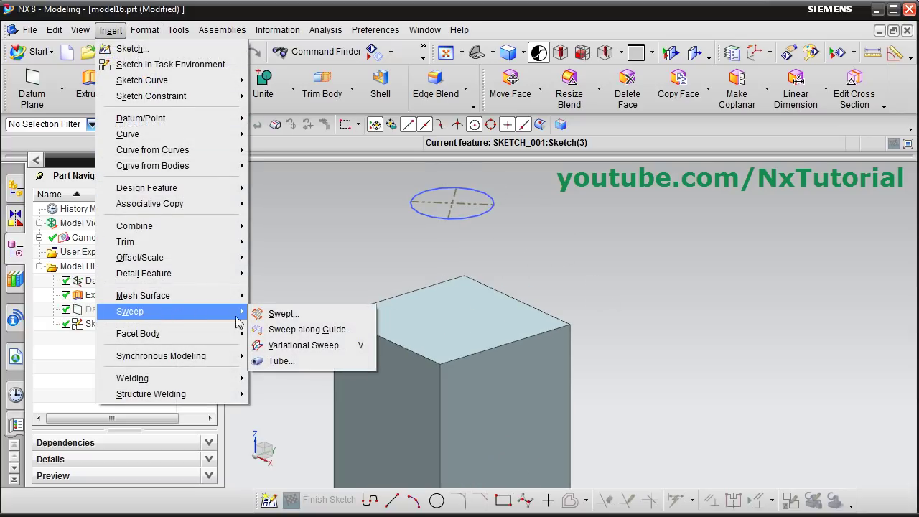
{"action": "left_click", "coordinate": [315, 320]}
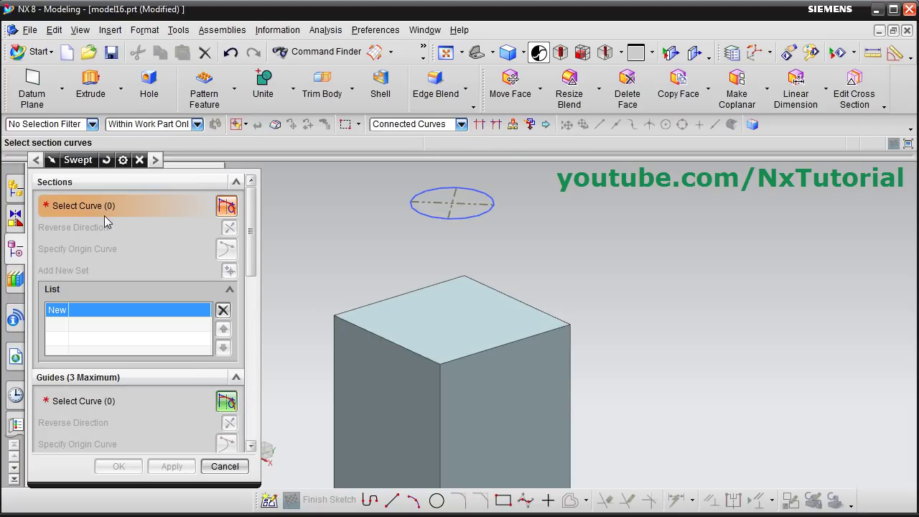
{"action": "left_click", "coordinate": [410, 351]}
{"action": "left_click", "coordinate": [488, 350]}
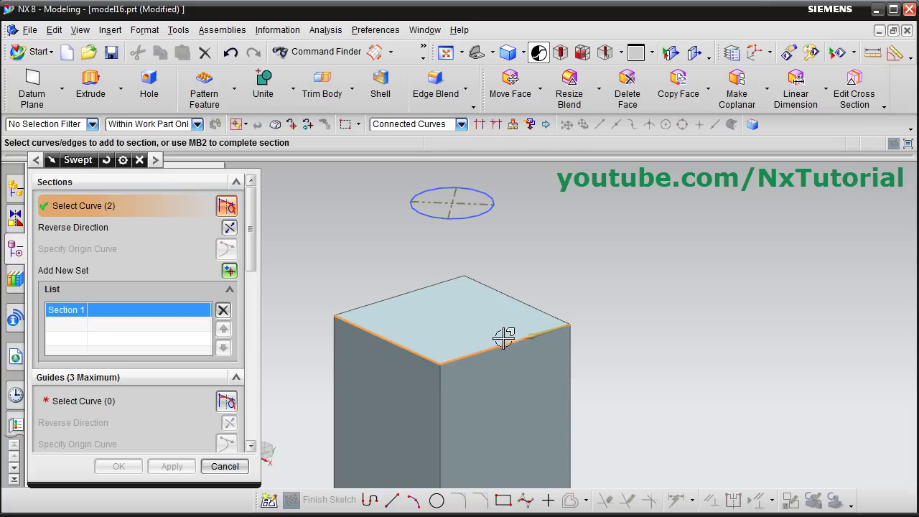
{"action": "left_click", "coordinate": [539, 307]}
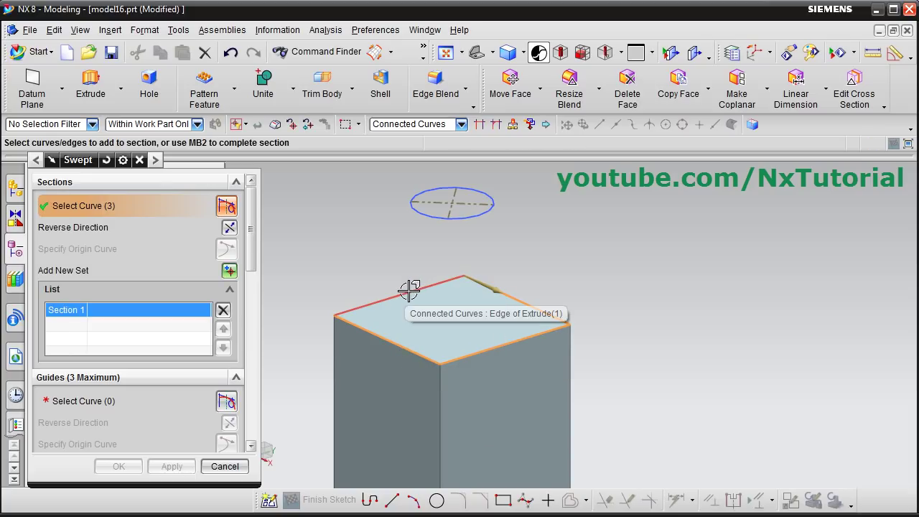
{"action": "left_click", "coordinate": [409, 290]}
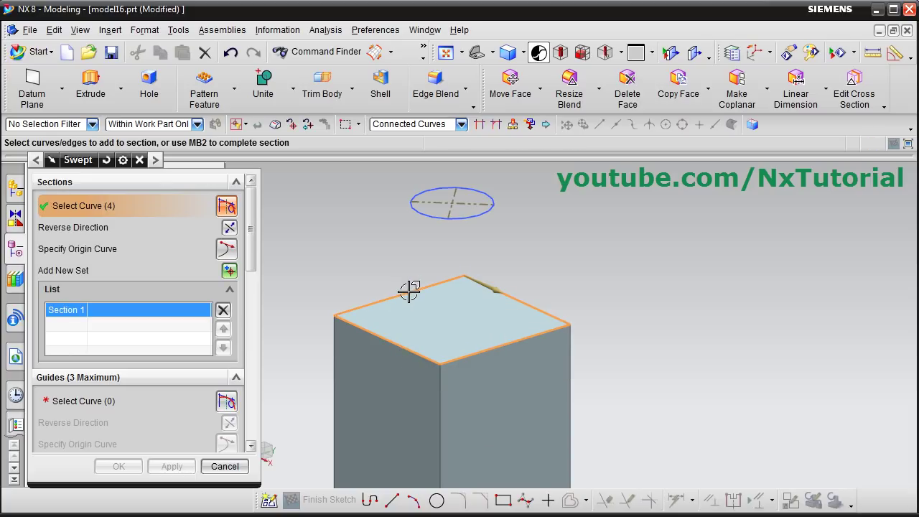
- Add the circle as the second section of the sweep and use the block's front vertical edge as its guide
{"action": "left_click", "coordinate": [229, 271]}
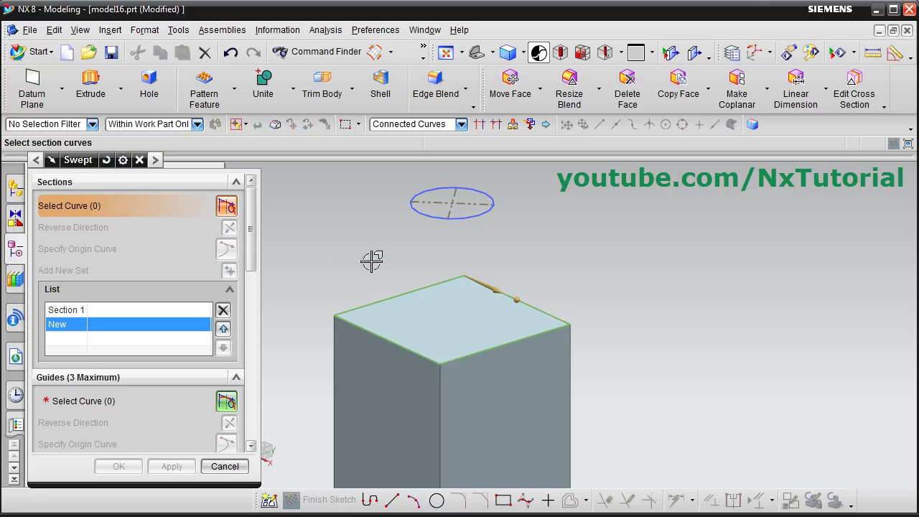
{"action": "left_click", "coordinate": [463, 217]}
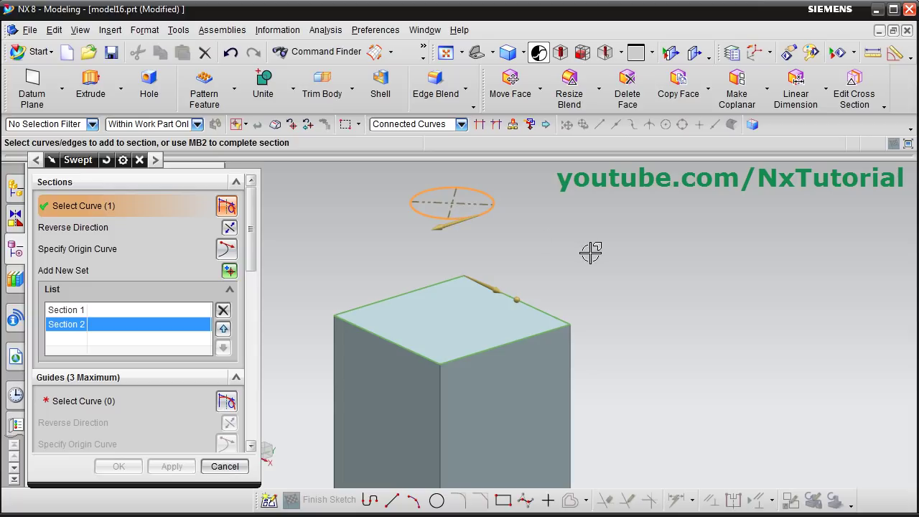
{"action": "left_click", "coordinate": [86, 404]}
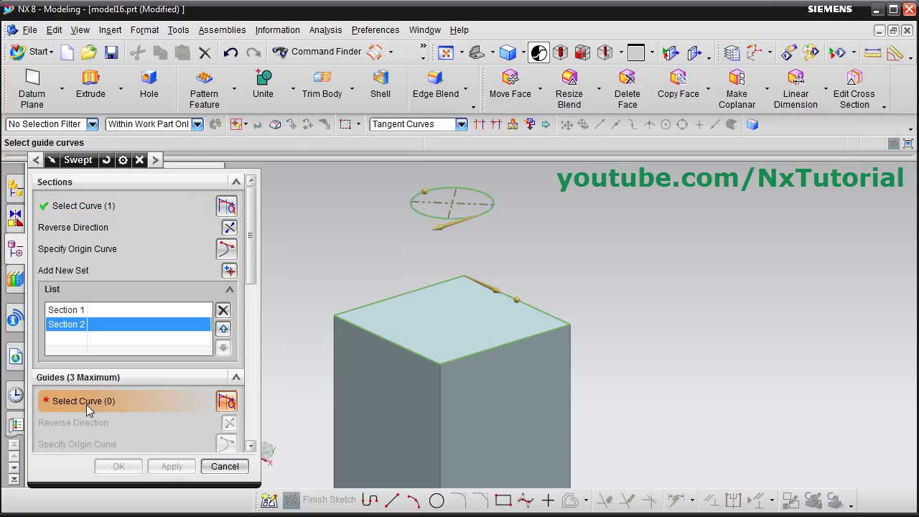
{"action": "left_click", "coordinate": [440, 406]}
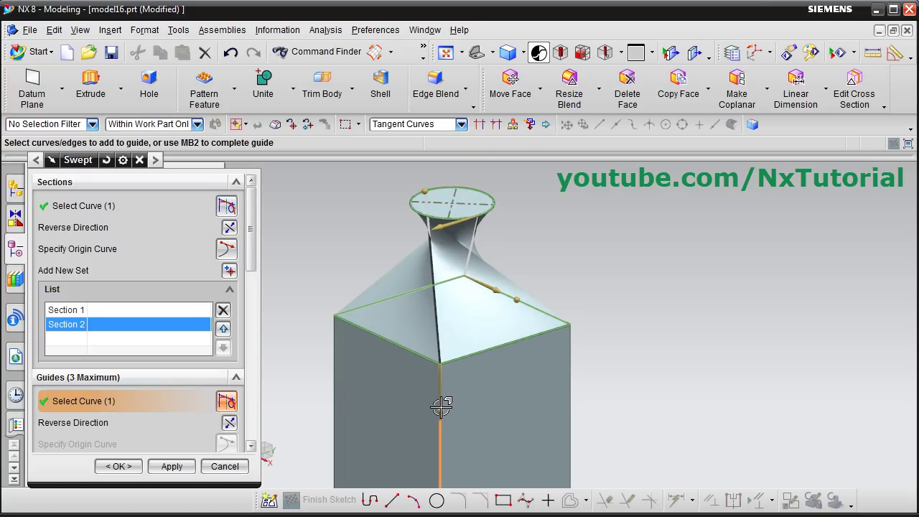
- Set the sweep's section alignment method to By Points
{"action": "middle_click_drag", "start_coordinate": [558, 269], "coordinate": [531, 315]}
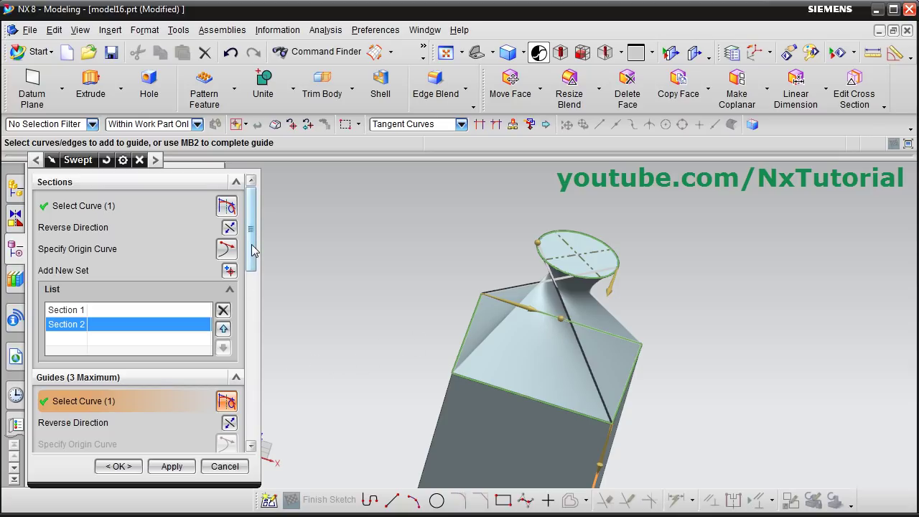
{"action": "left_click_drag", "start_coordinate": [253, 250], "coordinate": [258, 351]}
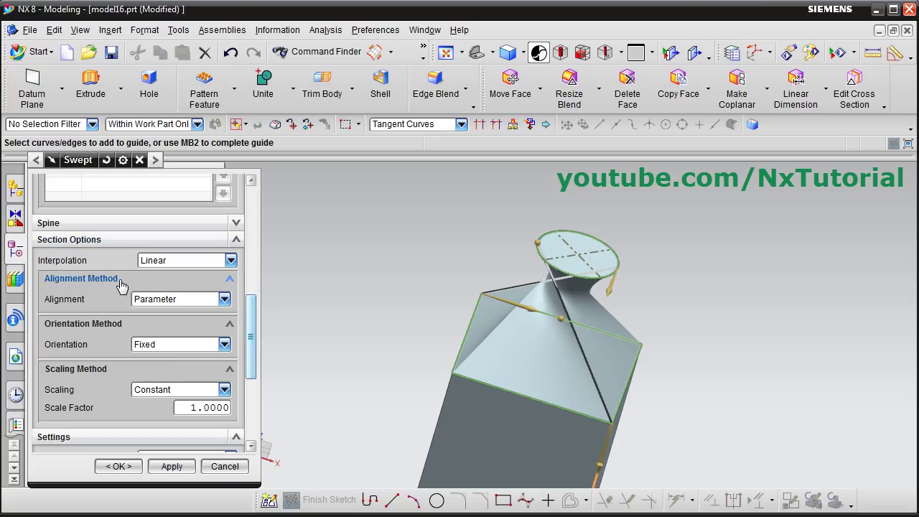
{"action": "left_click", "coordinate": [224, 299]}
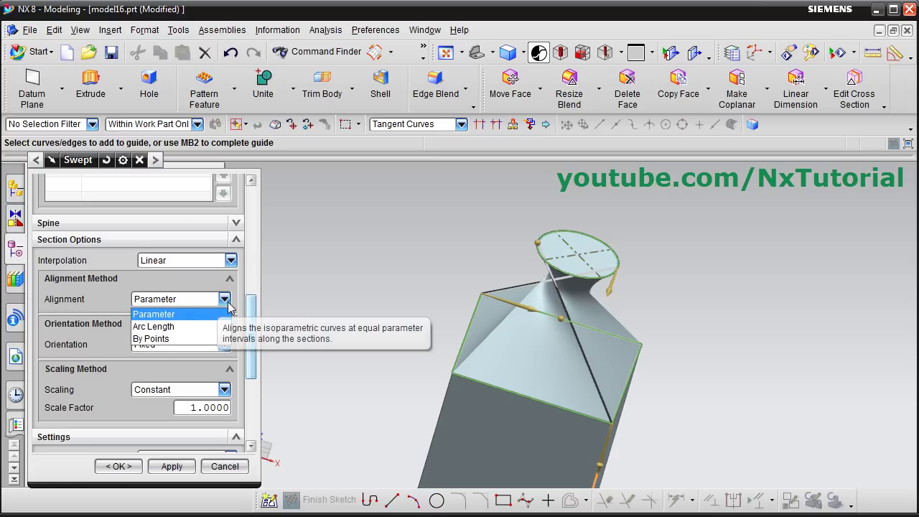
{"action": "left_click", "coordinate": [158, 338]}
{"action": "mouse_move", "coordinate": [435, 309]}
{"action": "middle_mouse_down"}
{"action": "mouse_move", "coordinate": [441, 316]}
{"action": "mouse_move", "coordinate": [449, 304]}
{"action": "mouse_move", "coordinate": [429, 310]}
{"action": "middle_mouse_up"}
{"action": "middle_click_drag", "start_coordinate": [425, 308], "coordinate": [445, 320]}
{"action": "scroll", "coordinate": [627, 392], "scroll_direction": "down", "scroll_amount": 3}
{"action": "scroll", "coordinate": [627, 393], "scroll_direction": "up", "scroll_amount": 3}
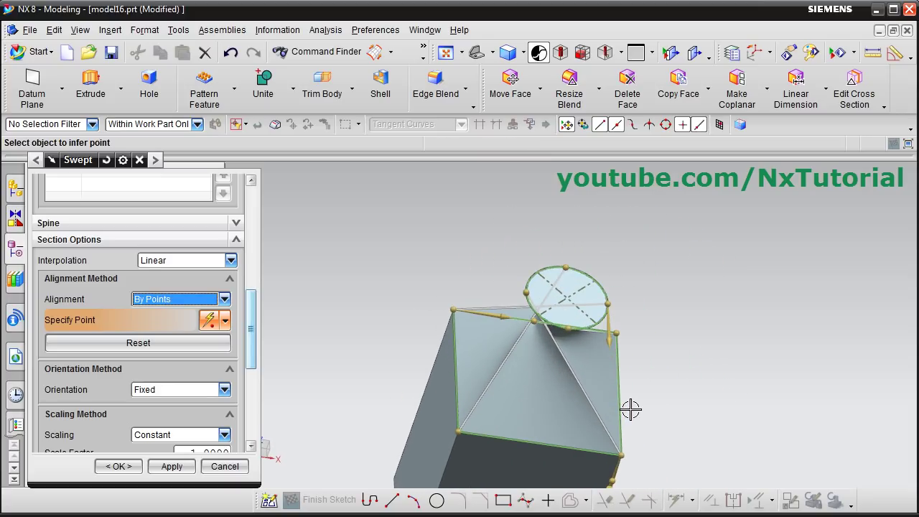
{"action": "scroll", "coordinate": [598, 426], "scroll_direction": "up", "scroll_amount": 1}
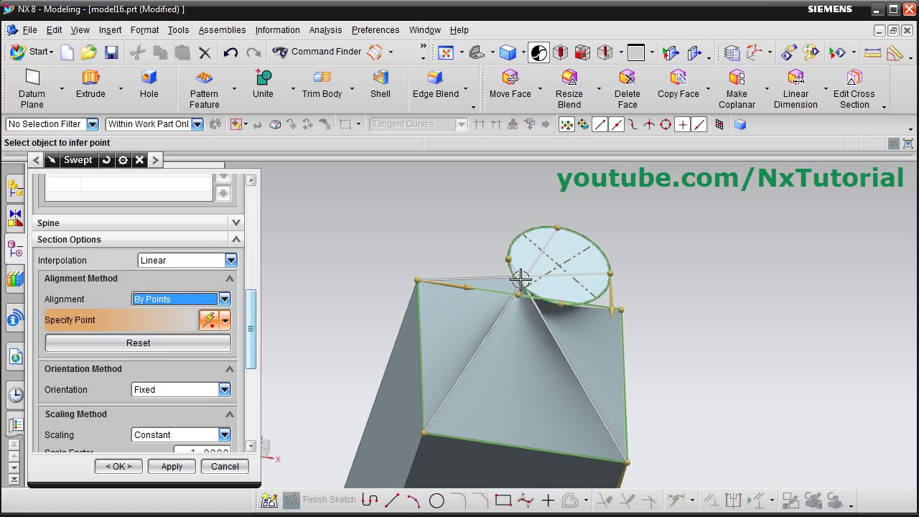
- Move section 2's third alignment point along the circle to about 38, close to the neighbouring diagonal's endpoint
{"action": "left_click_drag", "start_coordinate": [508, 259], "coordinate": [523, 287]}
{"action": "scroll", "coordinate": [650, 377], "scroll_direction": "up", "scroll_amount": 3}
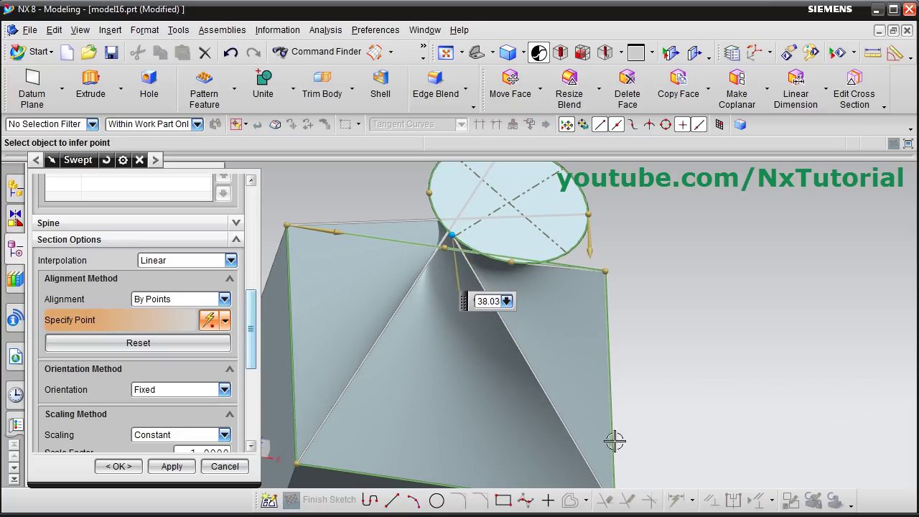
{"action": "scroll", "coordinate": [613, 439], "scroll_direction": "down", "scroll_amount": 4}
{"action": "left_click", "coordinate": [593, 445]}
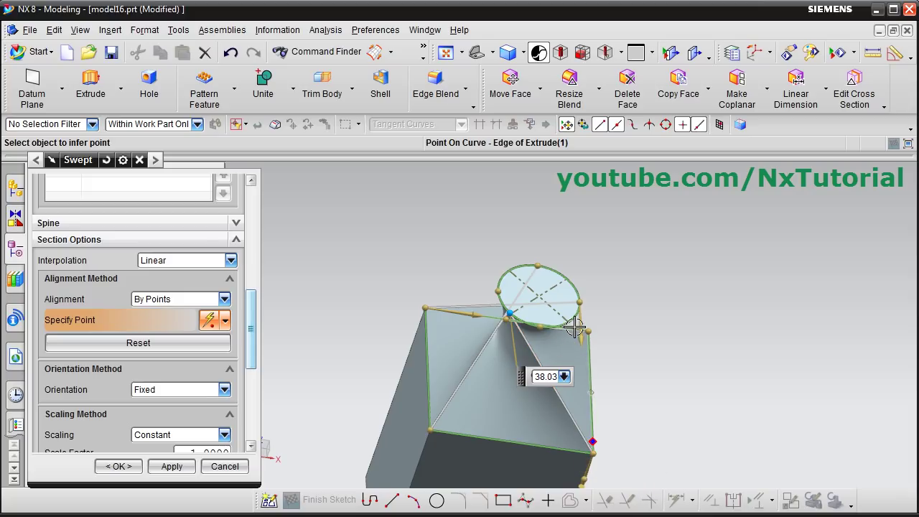
{"action": "scroll", "coordinate": [664, 359], "scroll_direction": "up", "scroll_amount": 1}
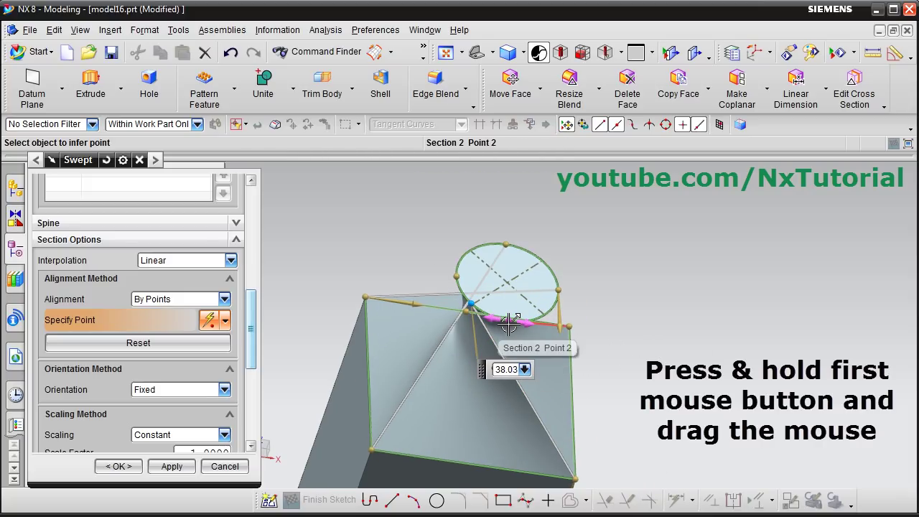
- Move section 2's point 2 along the circle to about 5.3 and point 3 to the diagonal's endpoint at 12.50
{"action": "left_click_drag", "start_coordinate": [509, 323], "coordinate": [558, 301]}
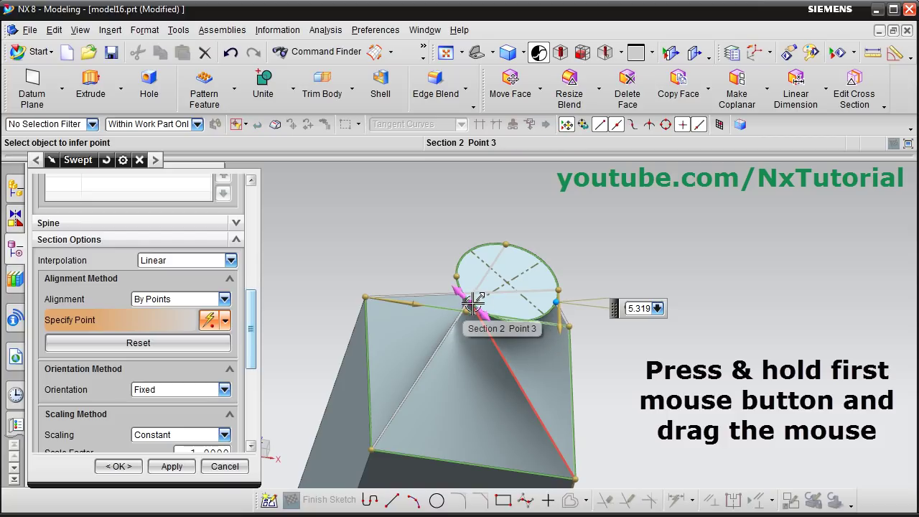
{"action": "left_click_drag", "start_coordinate": [472, 303], "coordinate": [546, 315]}
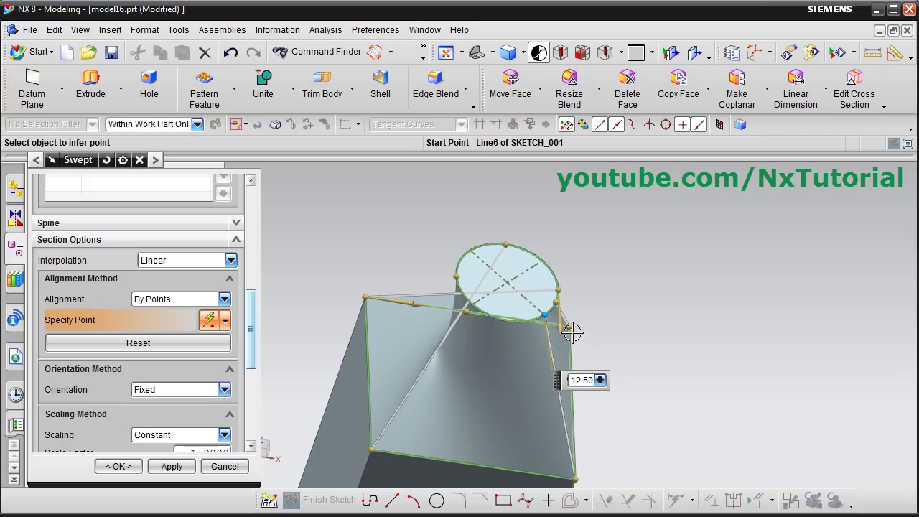
{"action": "middle_click_drag", "start_coordinate": [637, 383], "coordinate": [607, 376]}
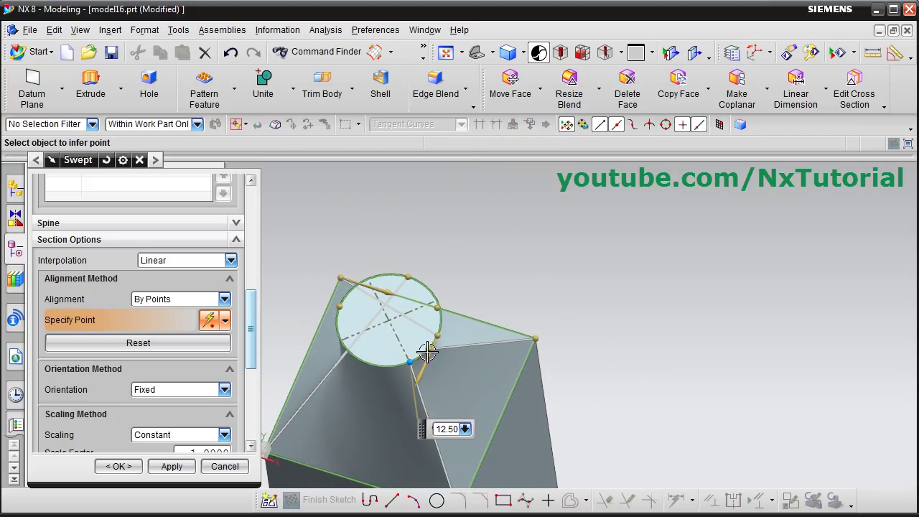
{"action": "scroll", "coordinate": [477, 364], "scroll_direction": "up", "scroll_amount": 3}
{"action": "scroll", "coordinate": [474, 358], "scroll_direction": "down", "scroll_amount": 1}
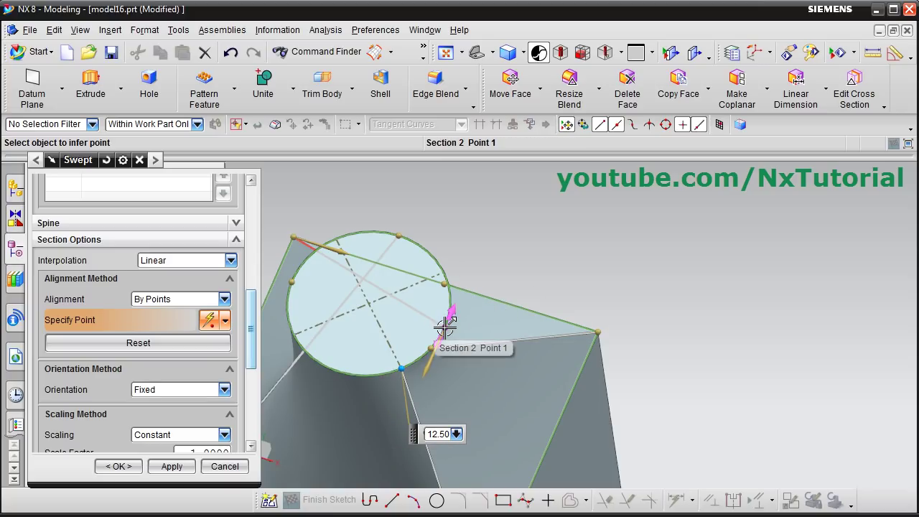
- Move section 2's point 1 along the circle to about 81.8 and the neighbouring alignment point to the diagonal's endpoint at 87.49
{"action": "left_click_drag", "start_coordinate": [445, 325], "coordinate": [427, 252]}
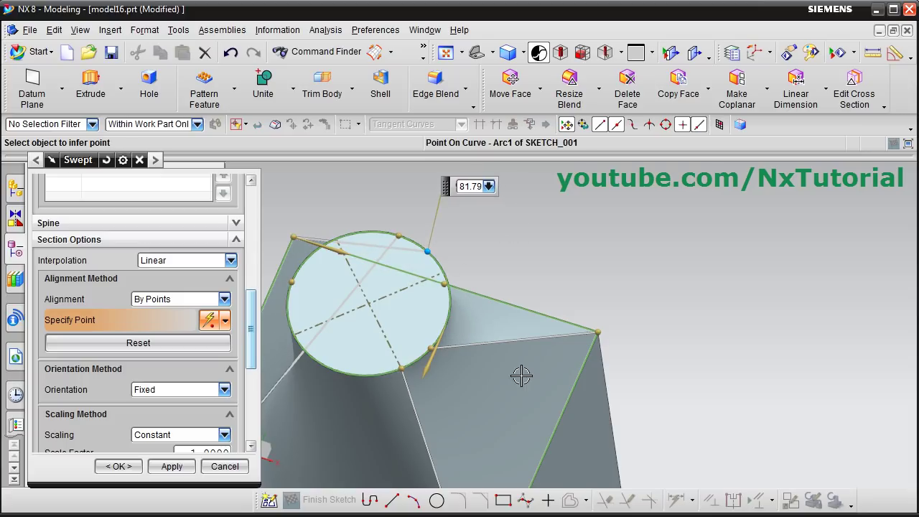
{"action": "left_click_drag", "start_coordinate": [432, 346], "coordinate": [448, 270]}
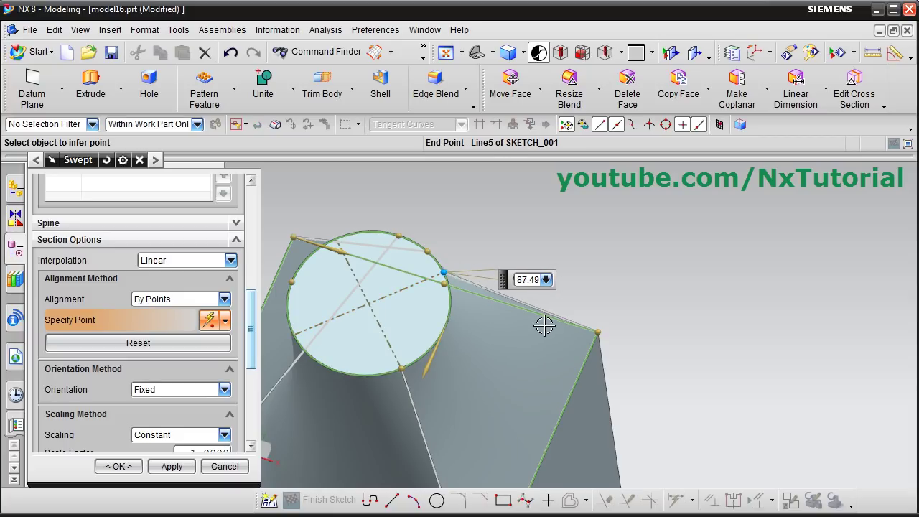
- Move section 2's point 4 along the circle to the opposite endpoint of the same diagonal at 37.50
{"action": "mouse_move", "coordinate": [468, 324]}
{"action": "middle_mouse_down"}
{"action": "mouse_move", "coordinate": [493, 283]}
{"action": "mouse_move", "coordinate": [495, 345]}
{"action": "mouse_move", "coordinate": [474, 349]}
{"action": "mouse_move", "coordinate": [457, 333]}
{"action": "mouse_move", "coordinate": [471, 341]}
{"action": "middle_mouse_up"}
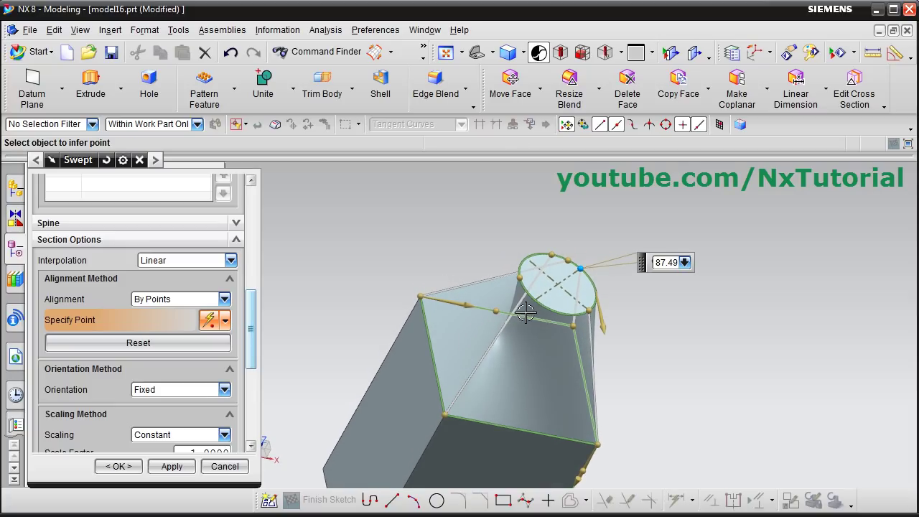
{"action": "scroll", "coordinate": [534, 295], "scroll_direction": "up", "scroll_amount": 4}
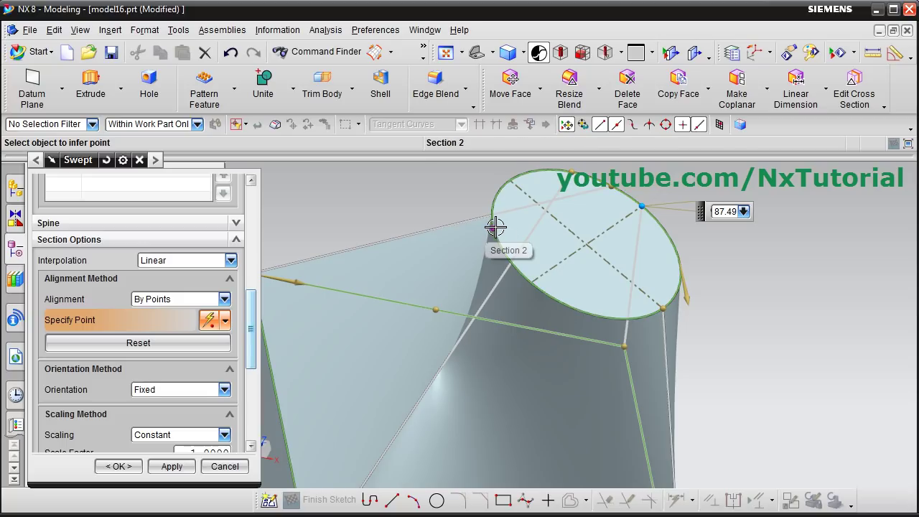
{"action": "scroll", "coordinate": [492, 247], "scroll_direction": "down", "scroll_amount": 1}
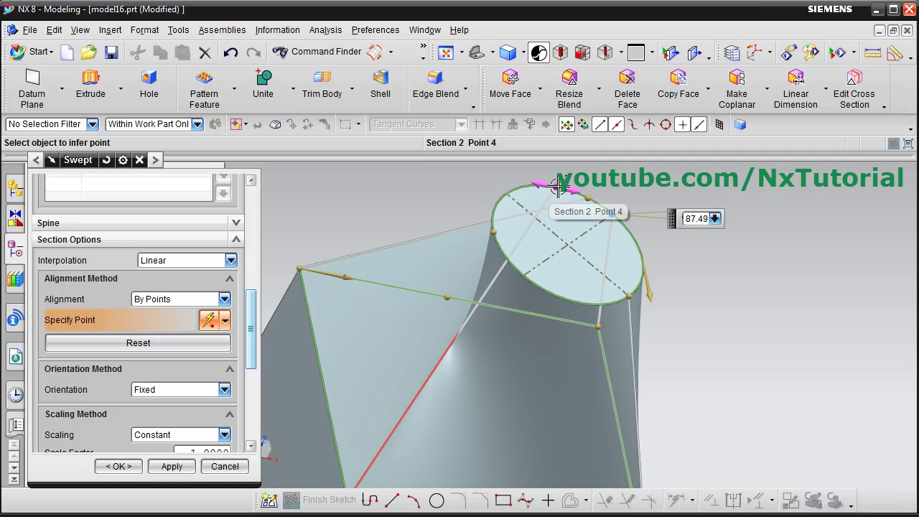
{"action": "left_click_drag", "start_coordinate": [557, 187], "coordinate": [521, 277]}
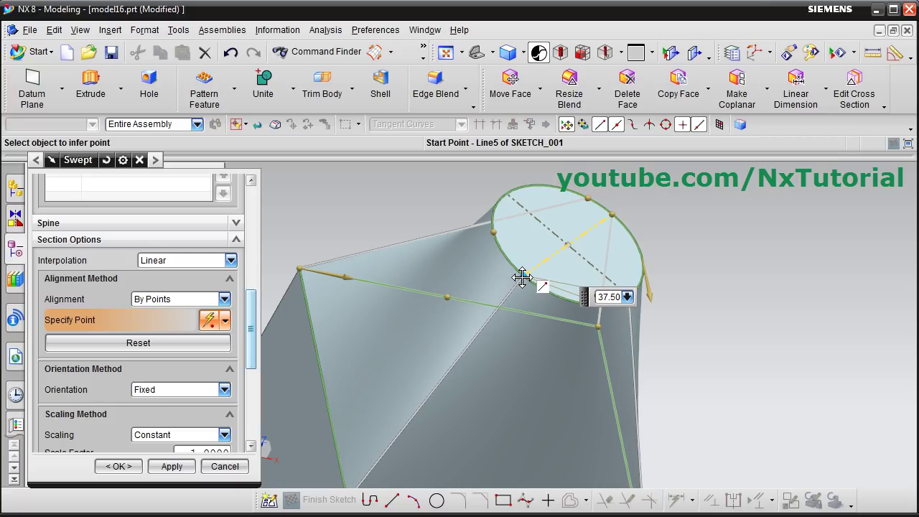
- Move the remaining misaligned section 2 point to the other diagonal's endpoint at 62.5 and create the swept body
{"action": "middle_click_drag", "start_coordinate": [522, 277], "coordinate": [445, 304]}
{"action": "middle_click_drag", "start_coordinate": [392, 264], "coordinate": [402, 331]}
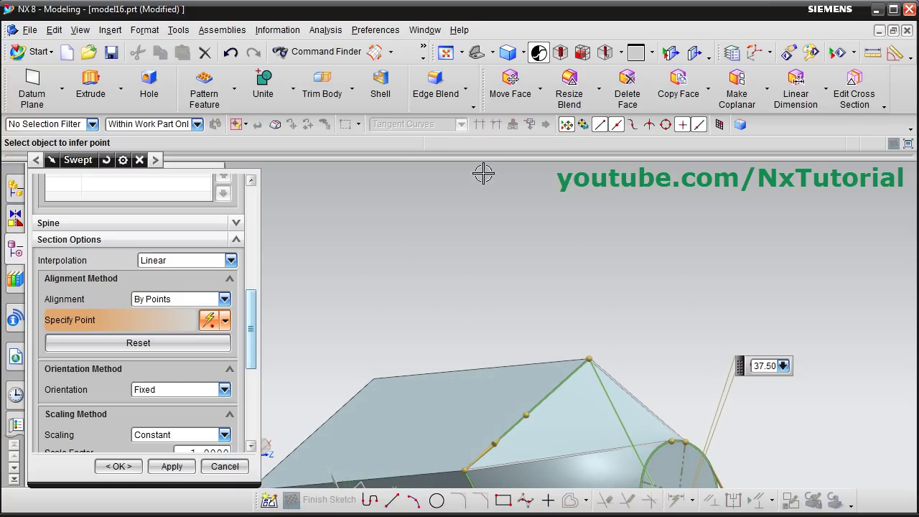
{"action": "left_click", "coordinate": [446, 53]}
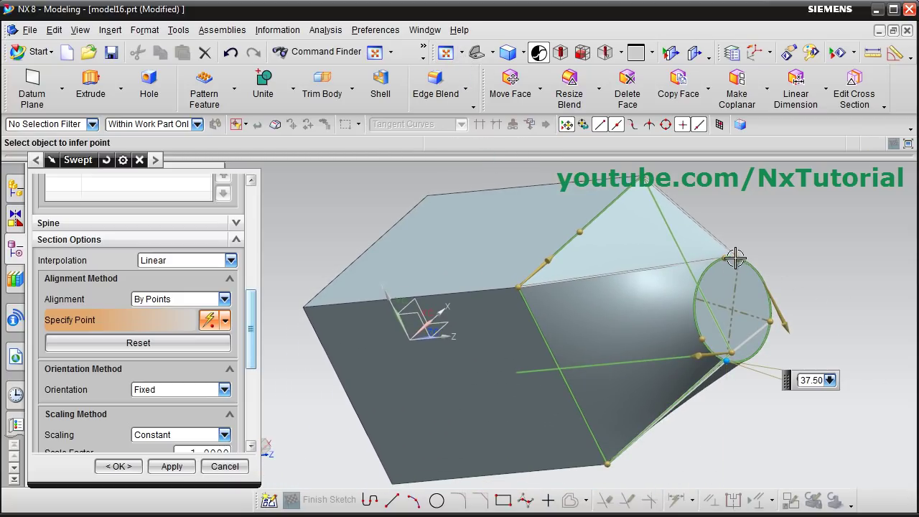
{"action": "scroll", "coordinate": [782, 287], "scroll_direction": "up", "scroll_amount": 2}
{"action": "scroll", "coordinate": [792, 293], "scroll_direction": "up", "scroll_amount": 1}
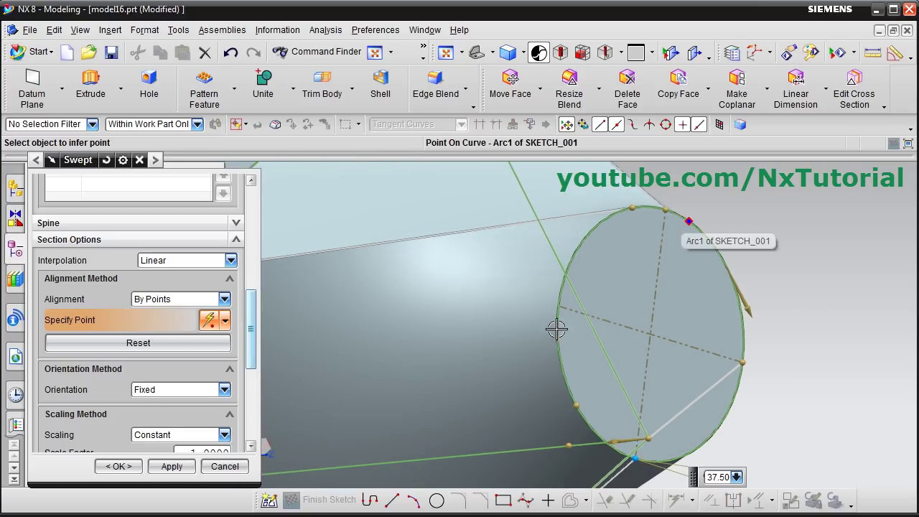
{"action": "left_click", "coordinate": [633, 207]}
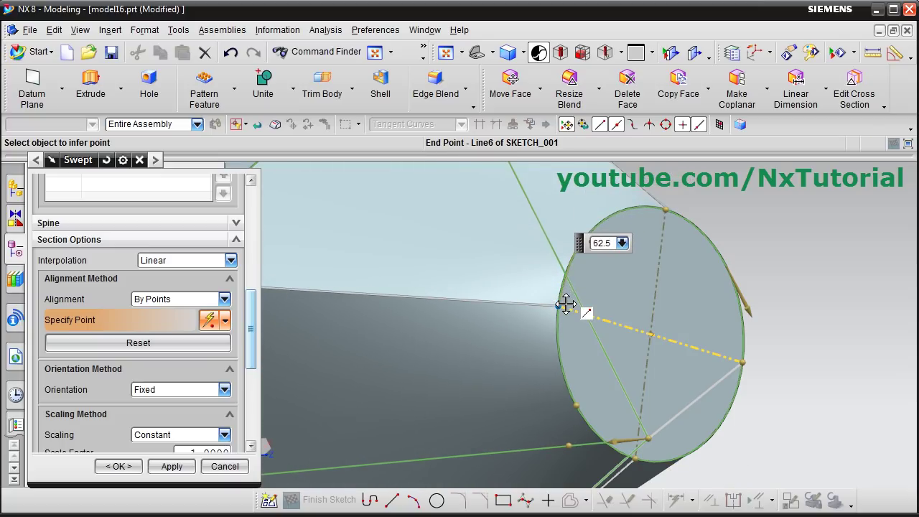
{"action": "middle_click_drag", "start_coordinate": [627, 308], "coordinate": [728, 289]}
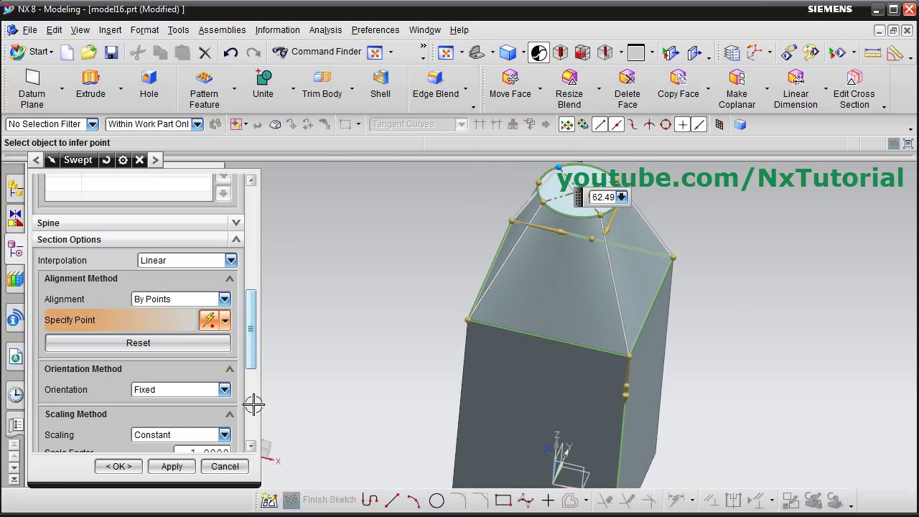
{"action": "left_click", "coordinate": [117, 468]}
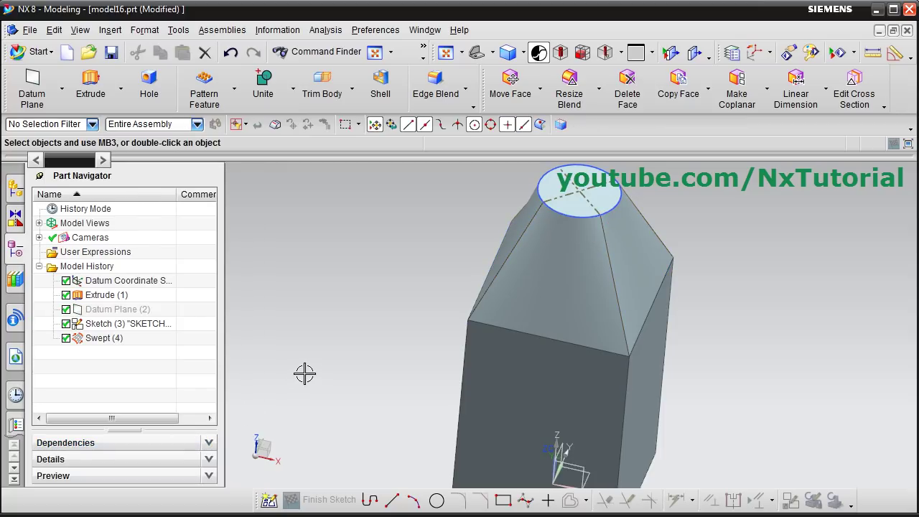
- Unite the swept transition as the target body with the square block as the tool body
{"action": "middle_click_drag", "start_coordinate": [304, 373], "coordinate": [592, 368]}
{"action": "middle_click_drag", "start_coordinate": [352, 310], "coordinate": [397, 314]}
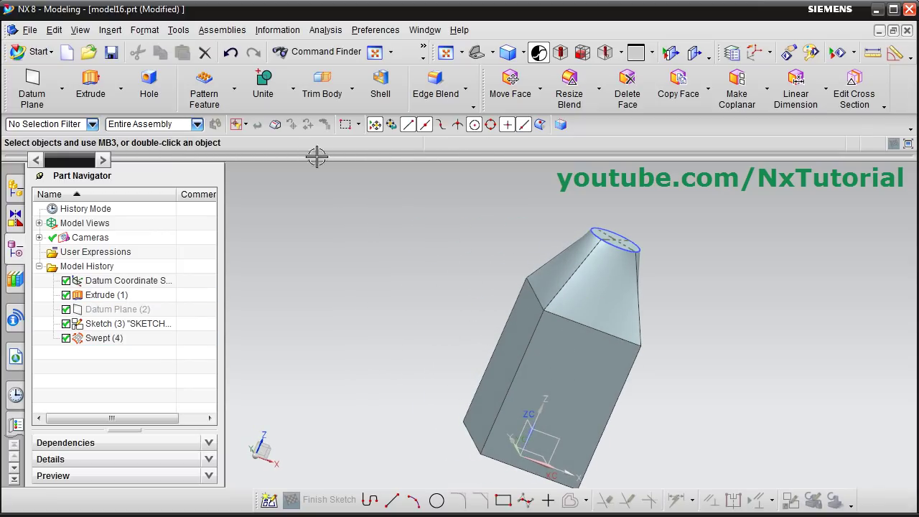
{"action": "left_click", "coordinate": [263, 89]}
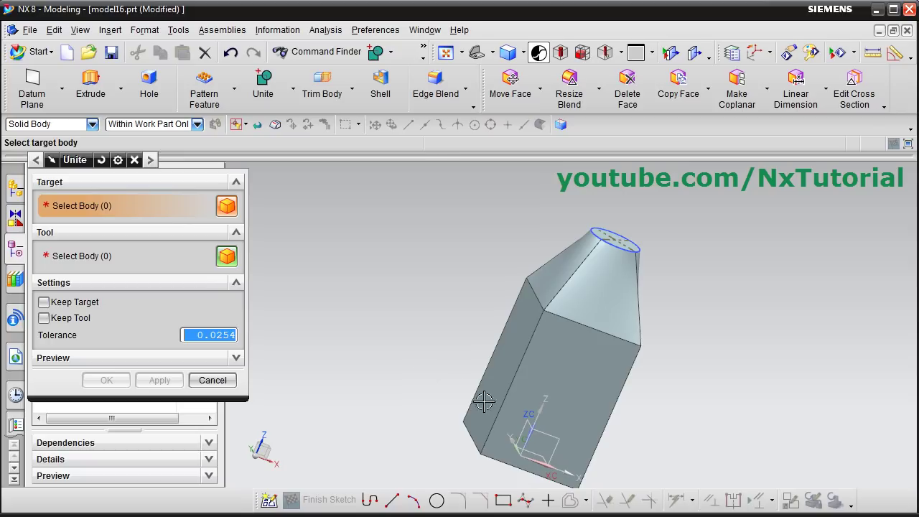
{"action": "left_click", "coordinate": [603, 300]}
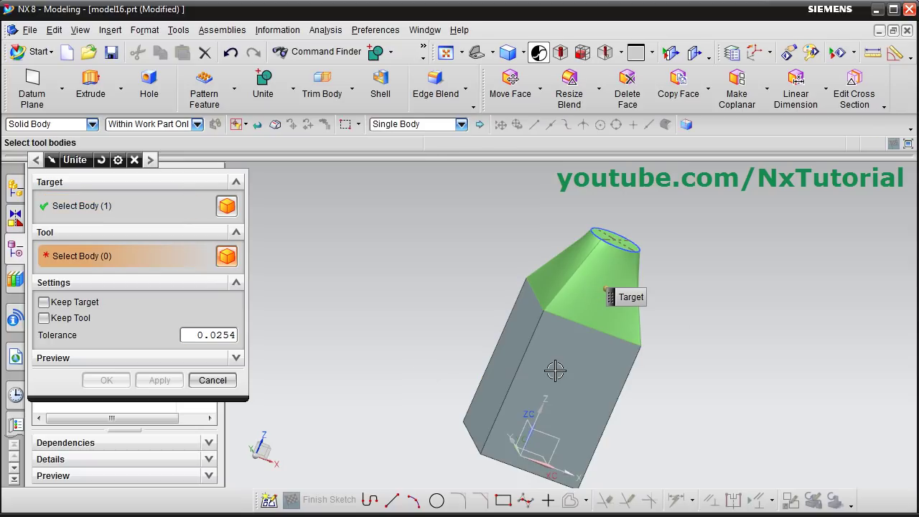
{"action": "left_click", "coordinate": [555, 371]}
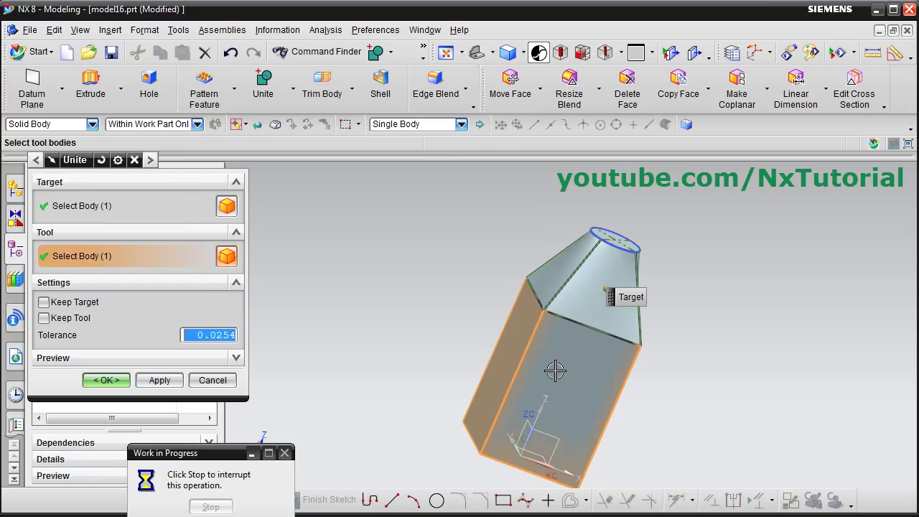
{"action": "left_click", "coordinate": [104, 380]}
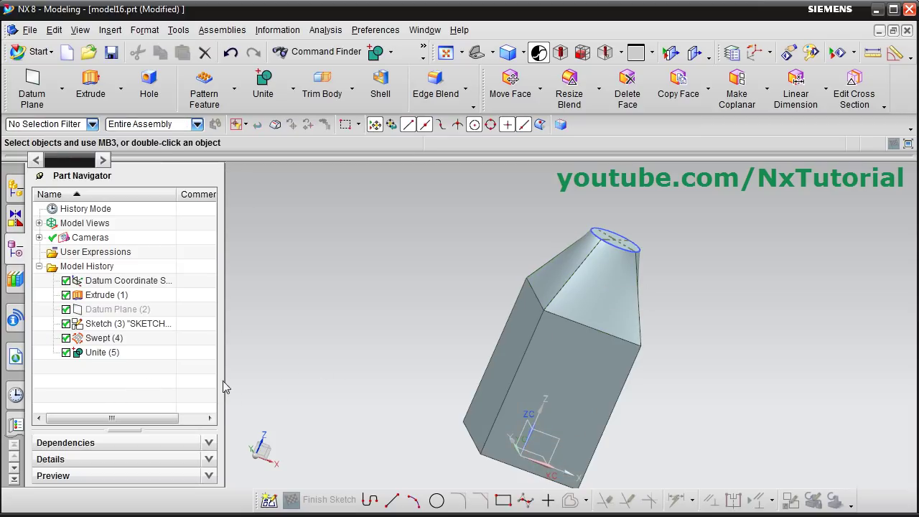
- Check the neck height in the reference drawing and extrude the circular region upward 40 mm, united with the body
{"action": "middle_click_drag", "start_coordinate": [443, 289], "coordinate": [404, 291]}
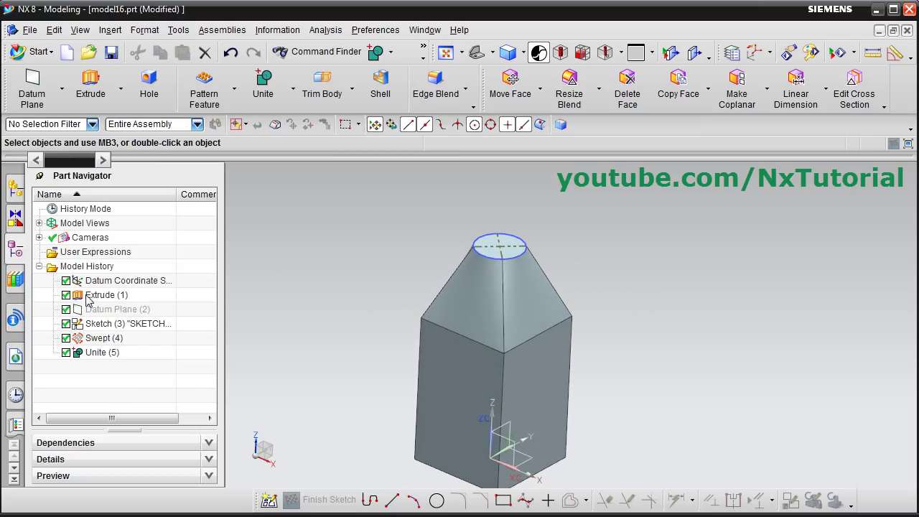
{"action": "key", "text": "alt+Tab"}
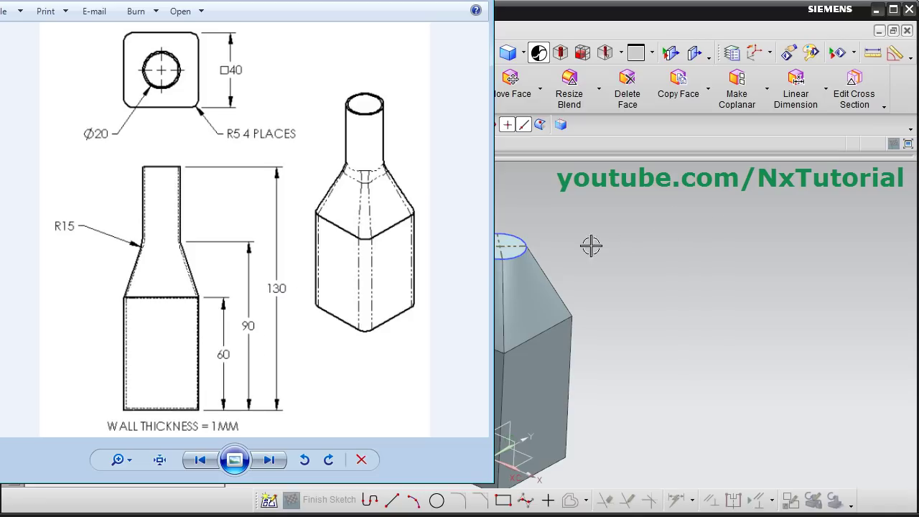
{"action": "left_click", "coordinate": [706, 234]}
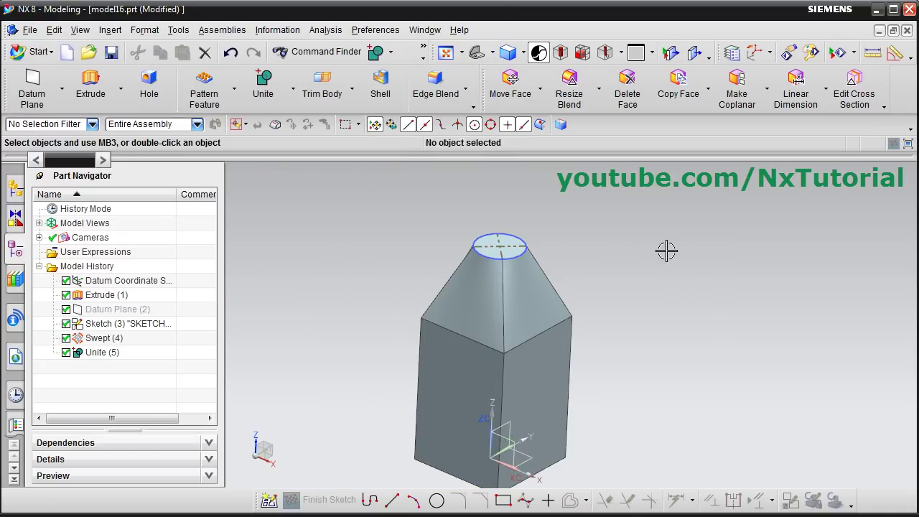
{"action": "left_click", "coordinate": [90, 89]}
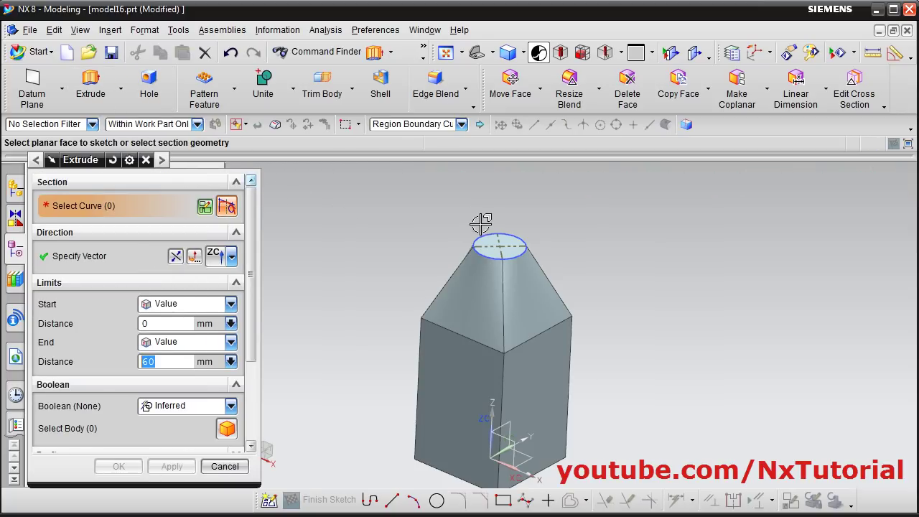
{"action": "left_click", "coordinate": [506, 249]}
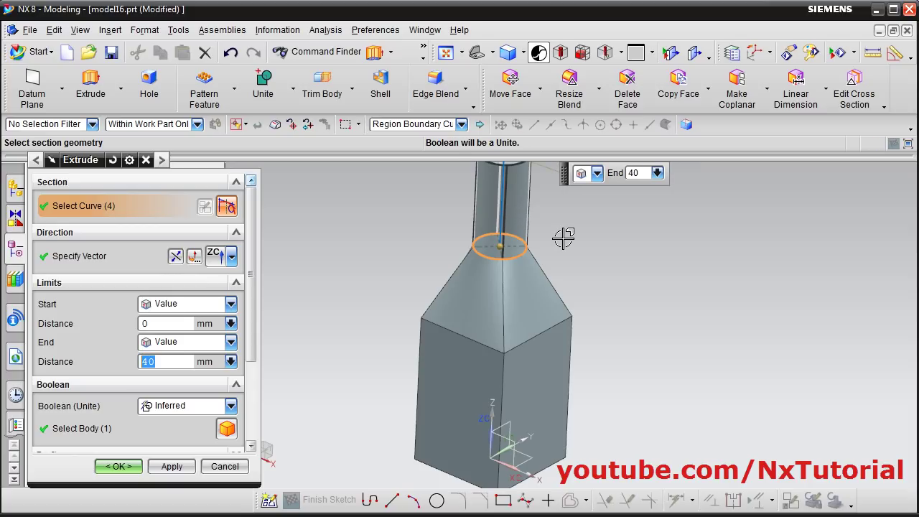
{"action": "scroll", "coordinate": [564, 237], "scroll_direction": "down", "scroll_amount": 3}
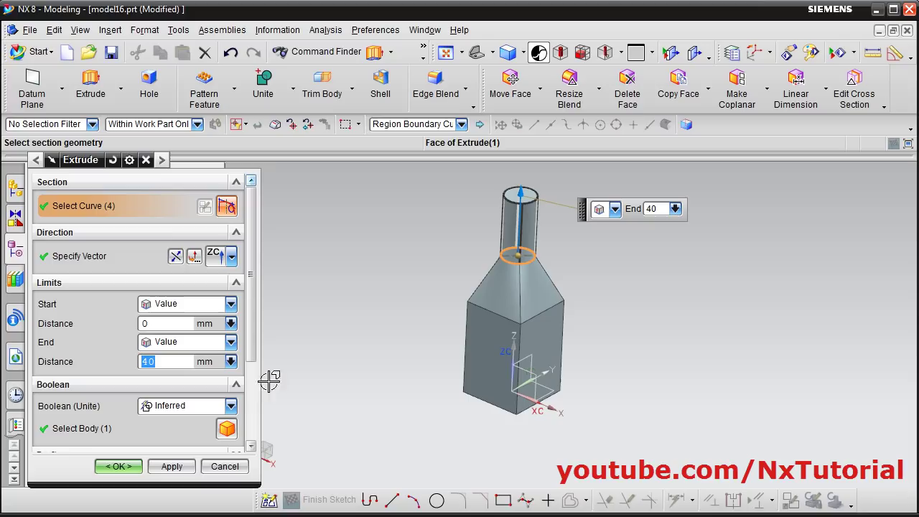
{"action": "left_click", "coordinate": [119, 466]}
- Hide the circle sketch at the base of the neck
{"action": "scroll", "coordinate": [587, 235], "scroll_direction": "up", "scroll_amount": 2}
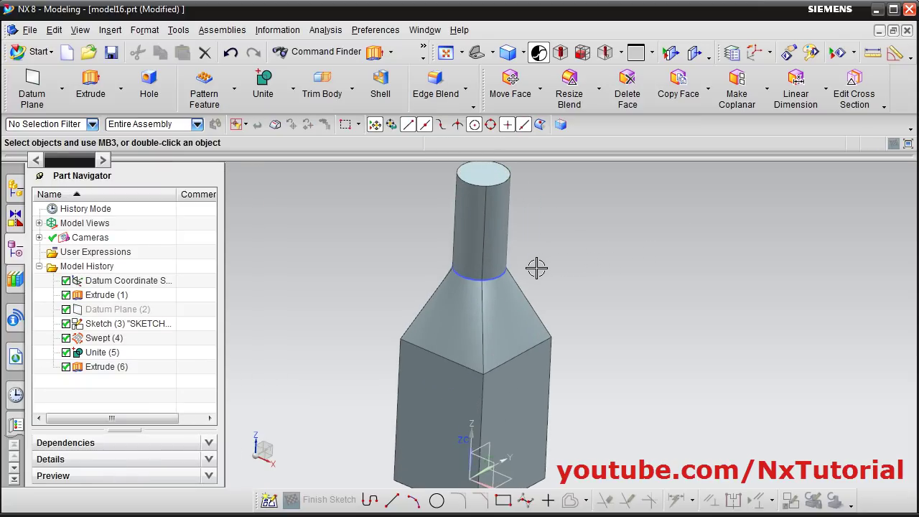
{"action": "right_click", "coordinate": [497, 277]}
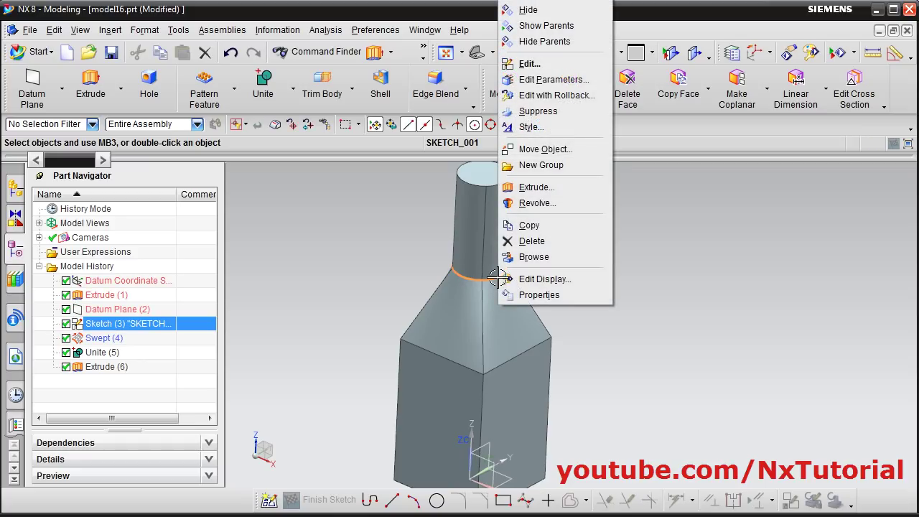
{"action": "left_click", "coordinate": [529, 11]}
{"action": "scroll", "coordinate": [636, 359], "scroll_direction": "down", "scroll_amount": 2}
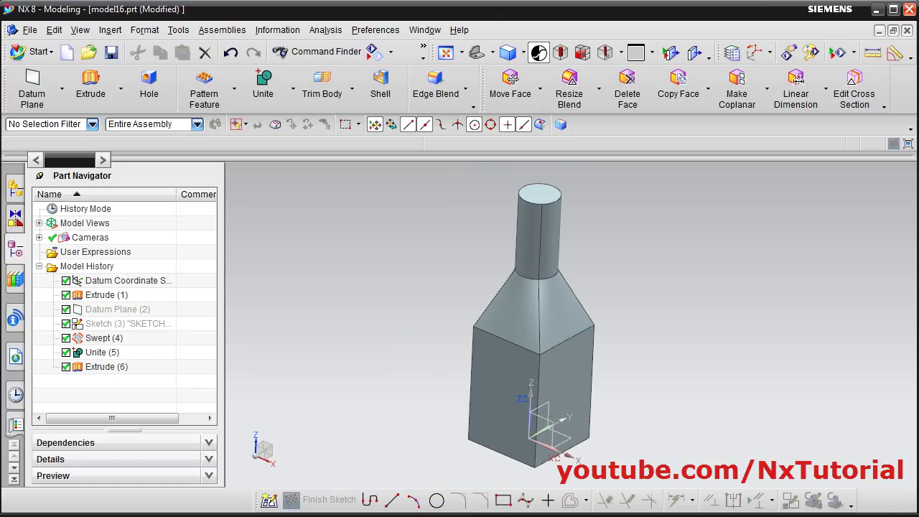
- Check the corner radius in the reference drawing and set up a 5 mm edge blend on the three visible corners' vertical and sloping edges
{"action": "key", "text": "alt+Tab"}
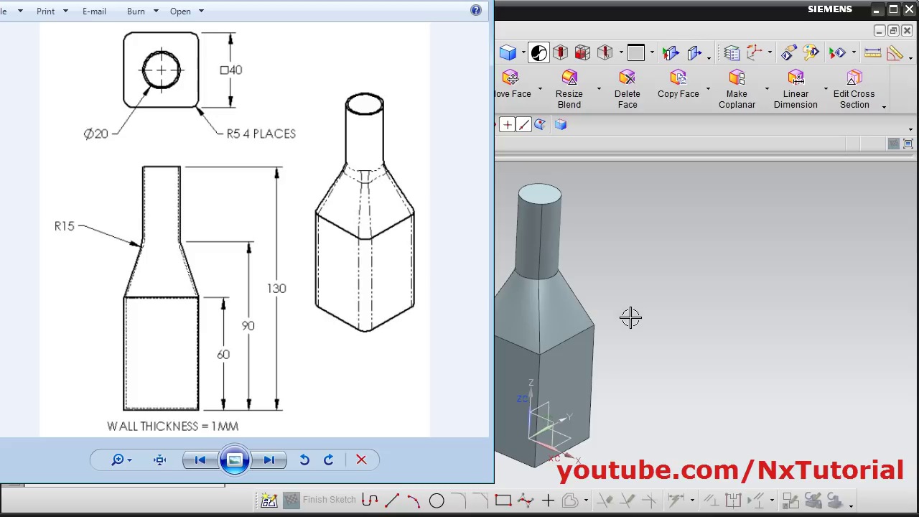
{"action": "key", "text": "alt+Tab"}
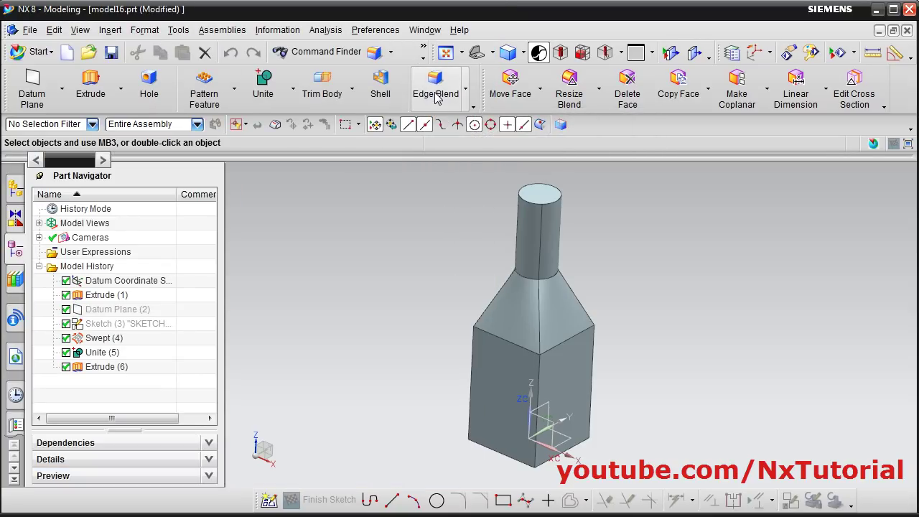
{"action": "left_click", "coordinate": [435, 96]}
{"action": "left_click", "coordinate": [541, 327]}
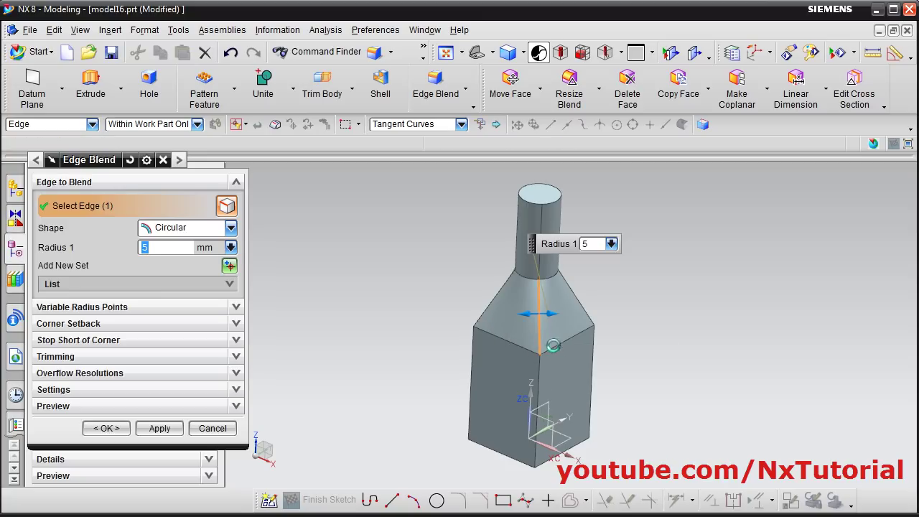
{"action": "left_click", "coordinate": [537, 386]}
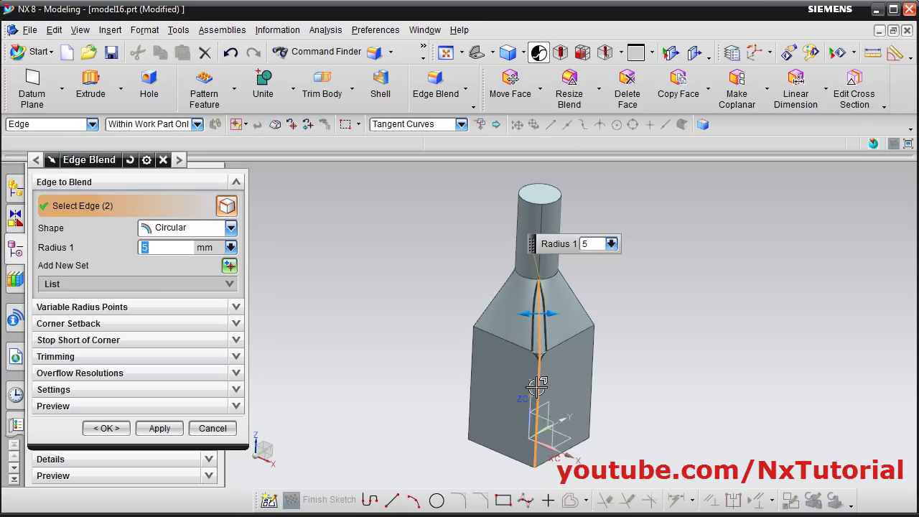
{"action": "left_click", "coordinate": [468, 379]}
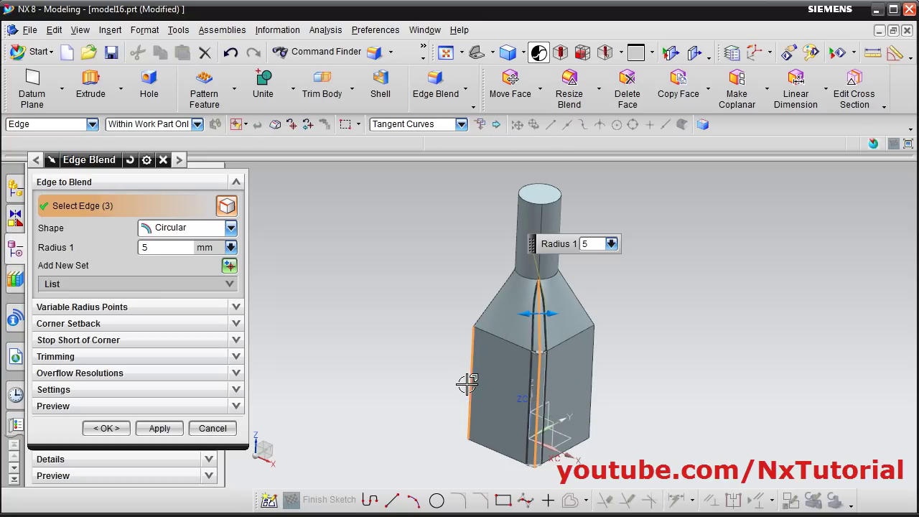
{"action": "left_click", "coordinate": [485, 303]}
{"action": "left_click", "coordinate": [591, 373]}
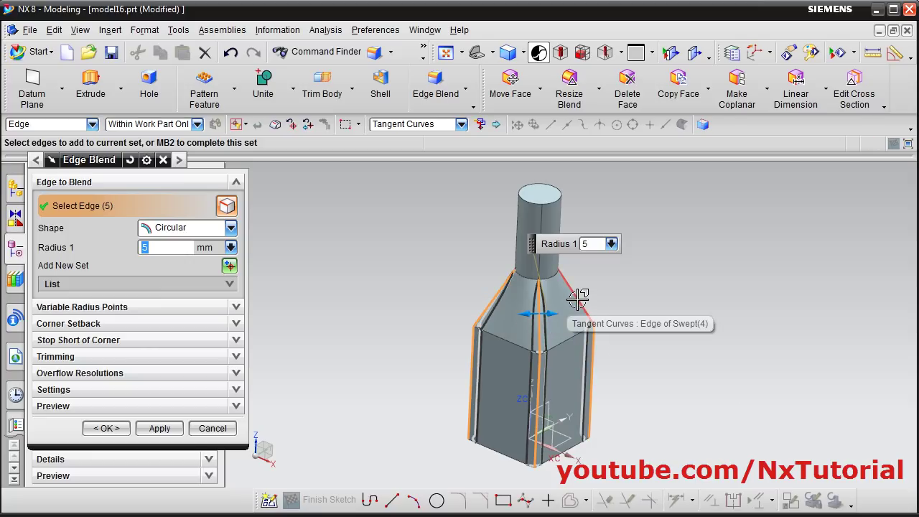
{"action": "left_click", "coordinate": [578, 298]}
- Add the fourth corner's vertical and sloping edges to the 5 mm edge blend and complete it
{"action": "middle_click_drag", "start_coordinate": [649, 335], "coordinate": [605, 330]}
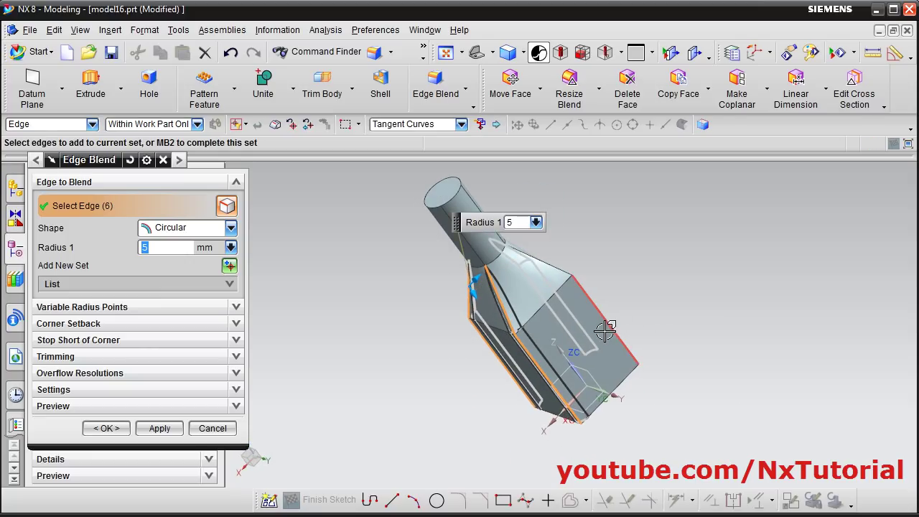
{"action": "left_click", "coordinate": [609, 323]}
{"action": "left_click", "coordinate": [558, 265]}
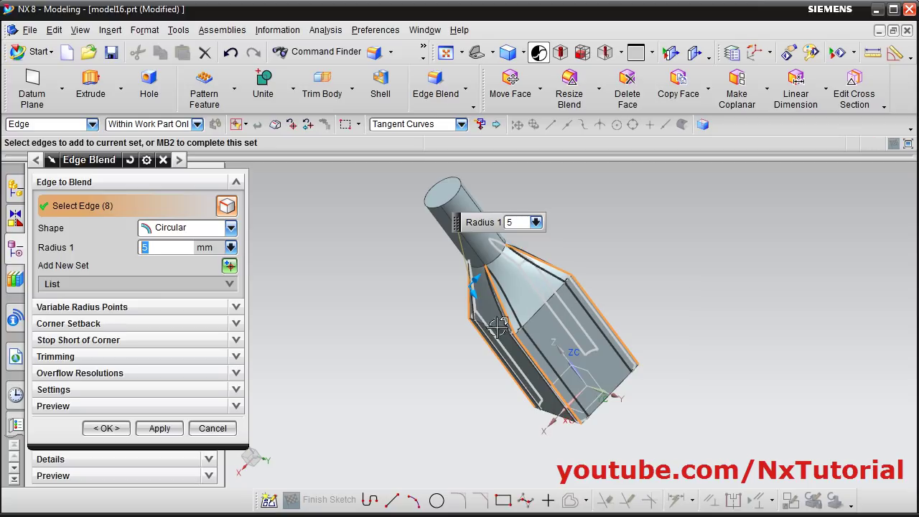
{"action": "middle_click_drag", "start_coordinate": [499, 326], "coordinate": [490, 268]}
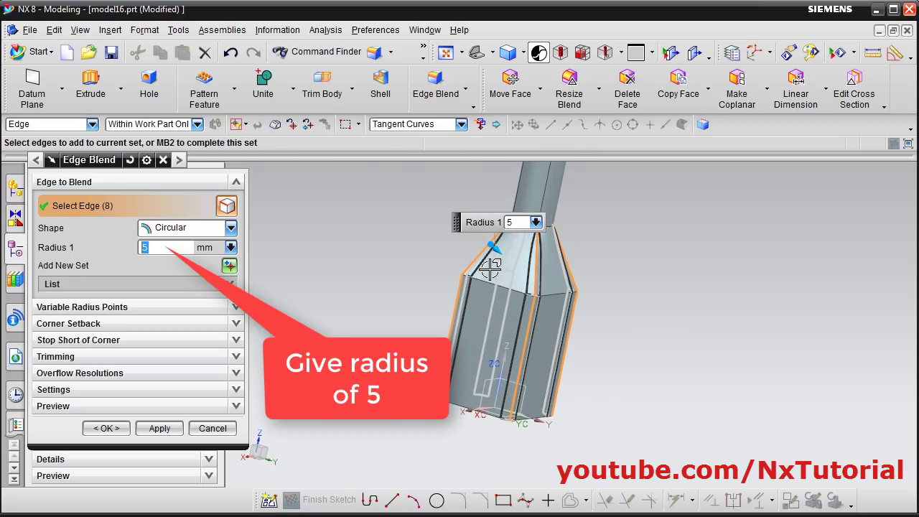
{"action": "left_click", "coordinate": [106, 428]}
{"action": "scroll", "coordinate": [474, 256], "scroll_direction": "down", "scroll_amount": 2}
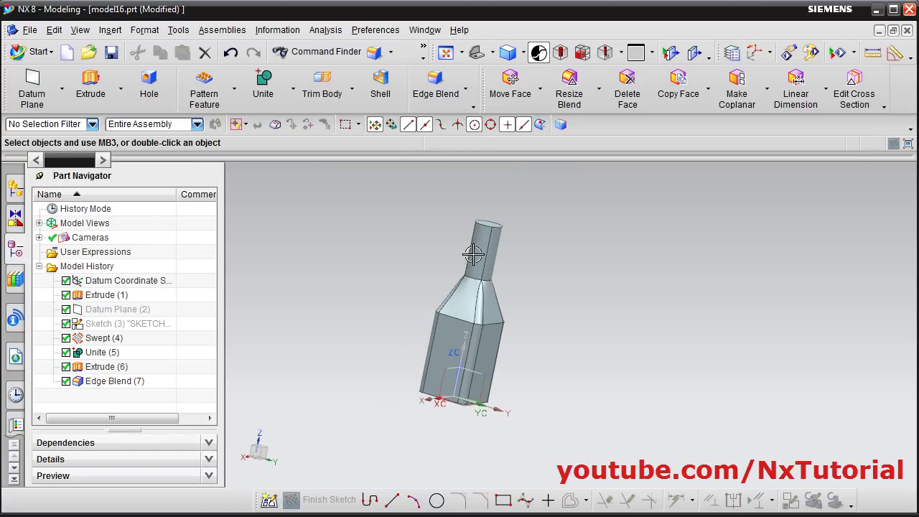
- Check the neck radius in the reference drawing and blend the edge at the base of the neck with a 15 mm radius
{"action": "scroll", "coordinate": [519, 297], "scroll_direction": "up", "scroll_amount": 5}
{"action": "key", "text": "alt+Tab"}
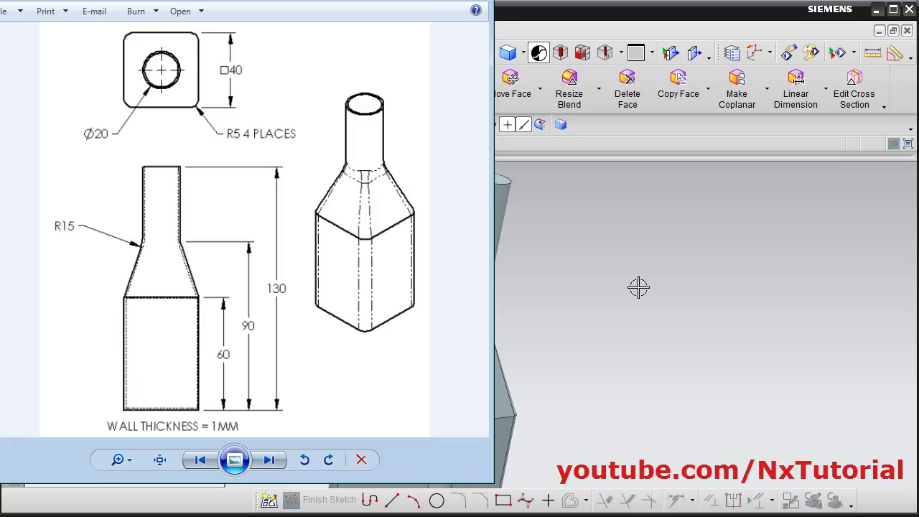
{"action": "key", "text": "alt+Tab"}
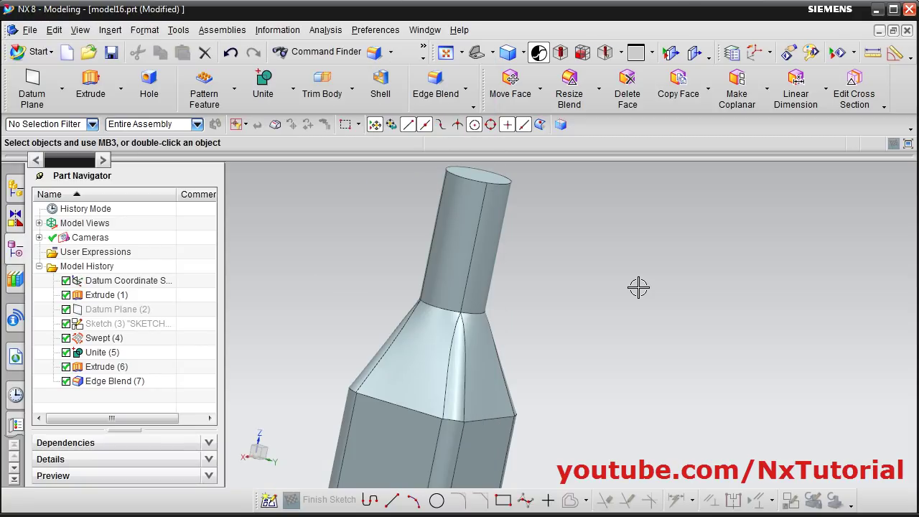
{"action": "left_click", "coordinate": [439, 93]}
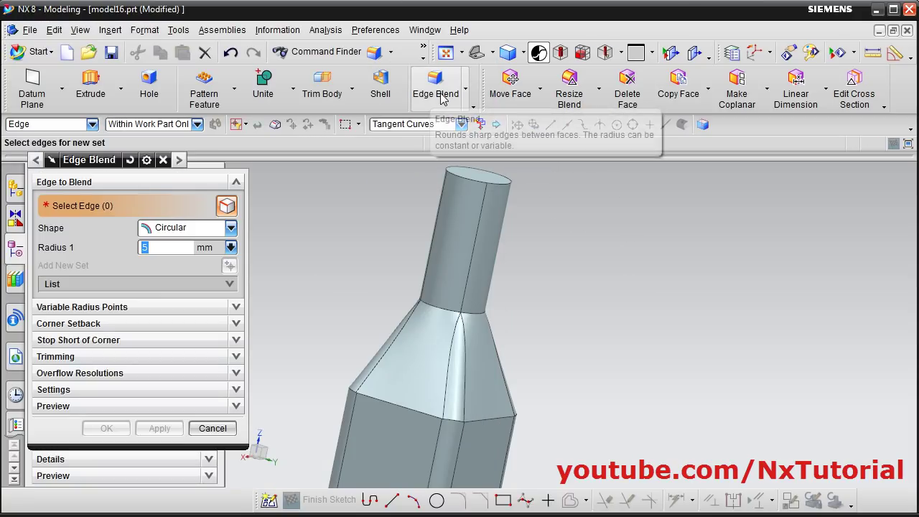
{"action": "left_click", "coordinate": [443, 310]}
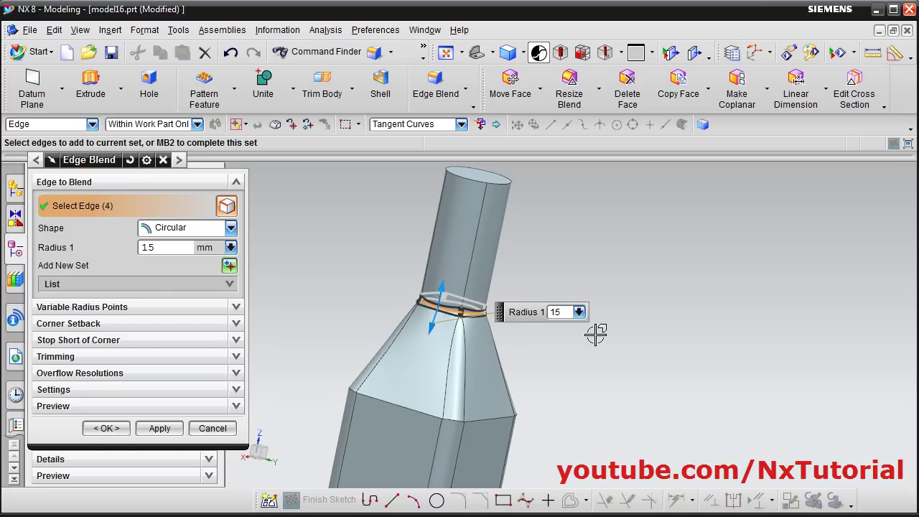
{"action": "key", "text": "Return"}
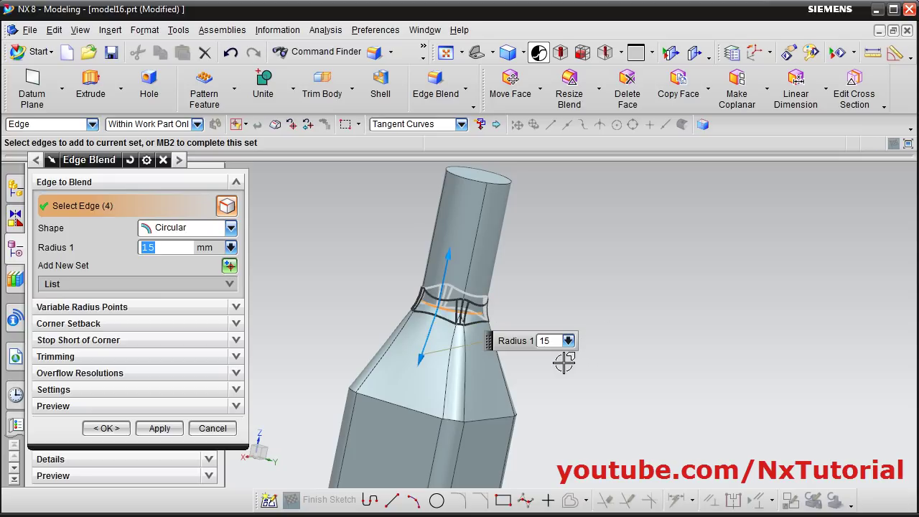
{"action": "left_click", "coordinate": [106, 428]}
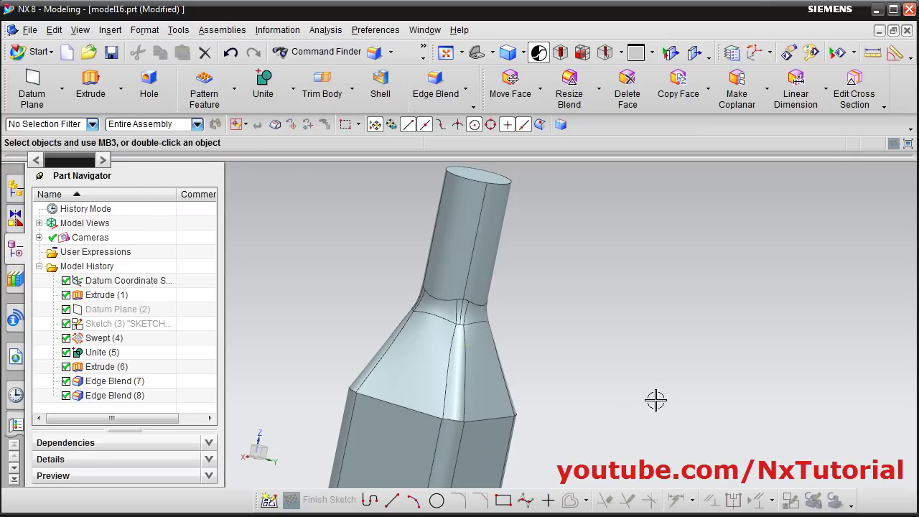
- Blend the edge loop between the square body and the sloping transition with a 5 mm radius
{"action": "middle_click_drag", "start_coordinate": [618, 367], "coordinate": [581, 375]}
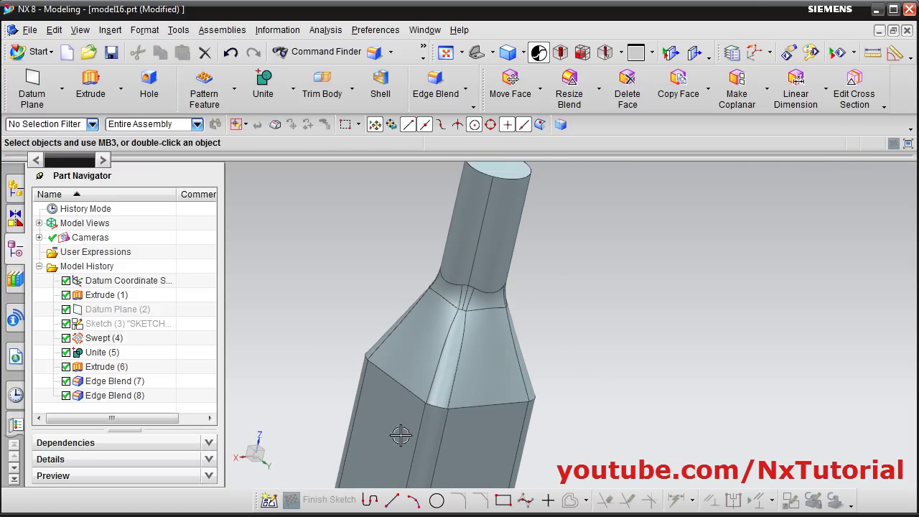
{"action": "key", "text": "alt+Tab"}
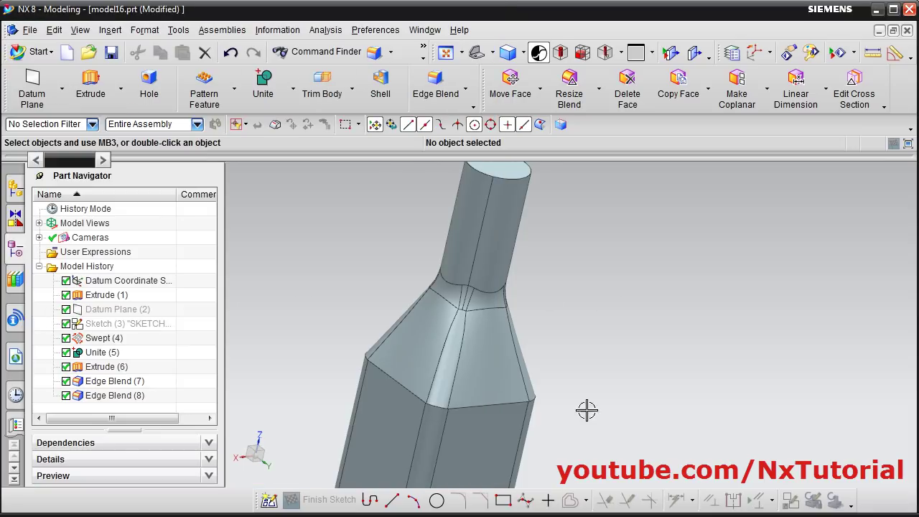
{"action": "left_click", "coordinate": [603, 344]}
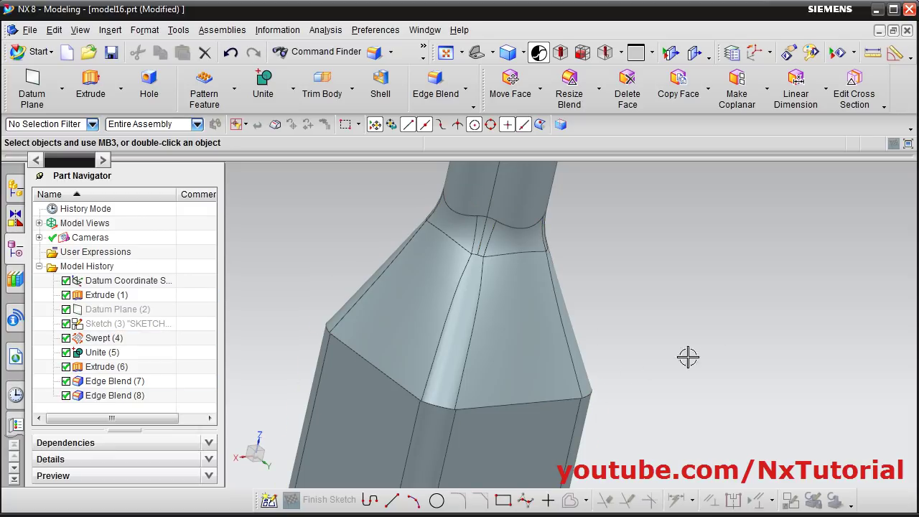
{"action": "left_click", "coordinate": [435, 85]}
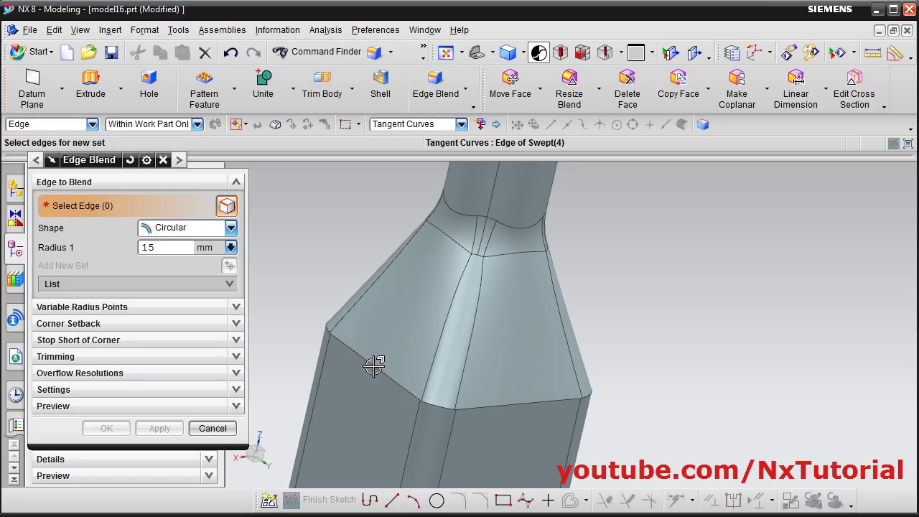
{"action": "left_click", "coordinate": [373, 364]}
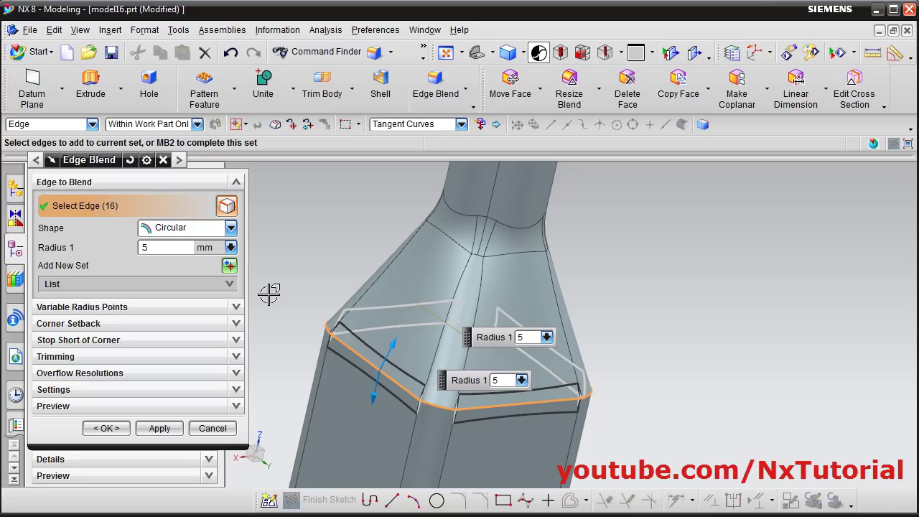
{"action": "left_click", "coordinate": [107, 428]}
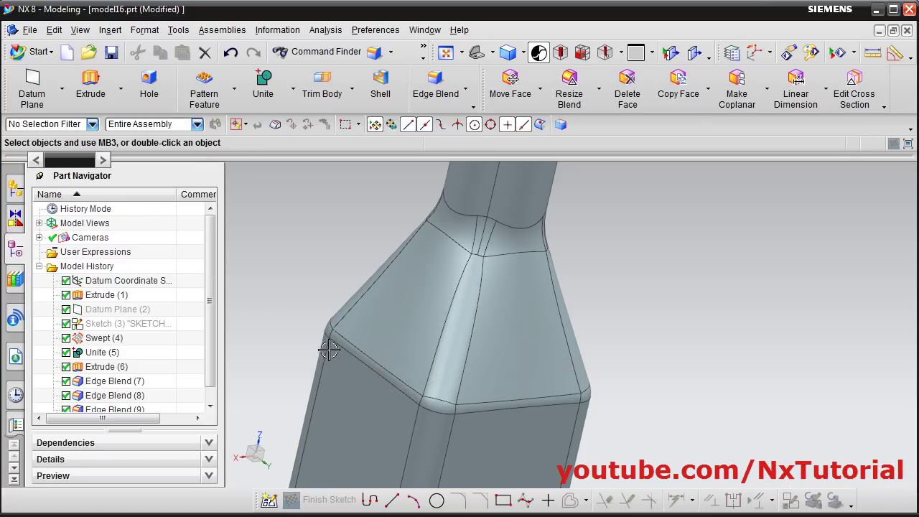
- Set the display style to Shaded so the bottle is drawn without edges
{"action": "scroll", "coordinate": [593, 333], "scroll_direction": "down", "scroll_amount": 3}
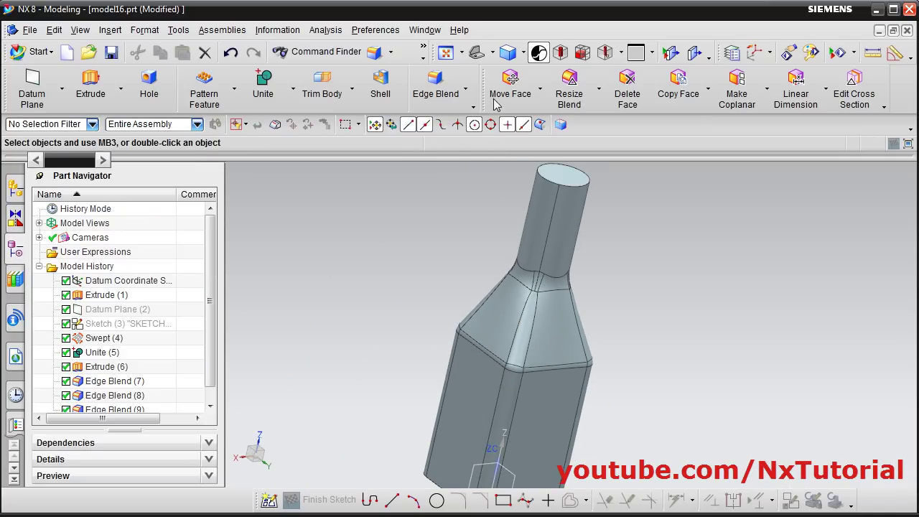
{"action": "left_click", "coordinate": [524, 53]}
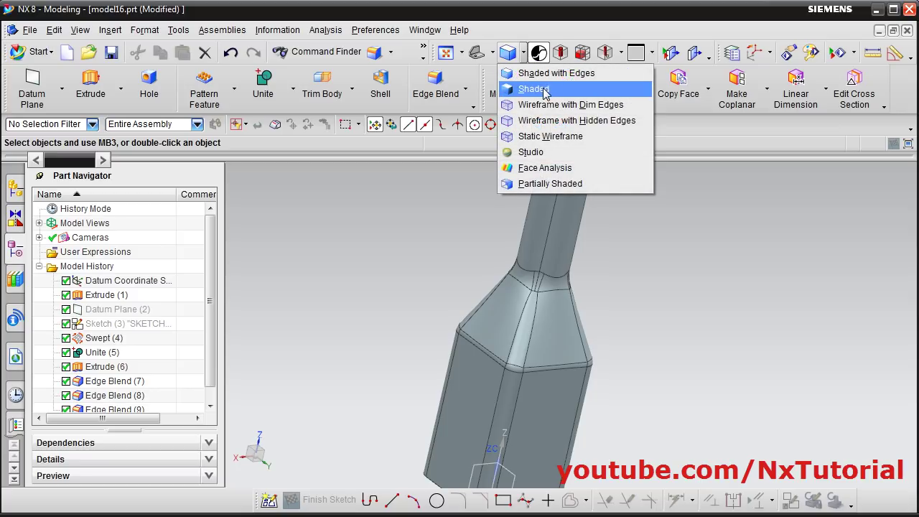
{"action": "left_click", "coordinate": [545, 92]}
{"action": "mouse_move", "coordinate": [654, 359]}
{"action": "middle_mouse_down"}
{"action": "mouse_move", "coordinate": [608, 330]}
{"action": "mouse_move", "coordinate": [594, 354]}
{"action": "mouse_move", "coordinate": [607, 365]}
{"action": "mouse_move", "coordinate": [668, 376]}
{"action": "mouse_move", "coordinate": [584, 357]}
{"action": "middle_mouse_up"}
{"action": "scroll", "coordinate": [584, 357], "scroll_direction": "down", "scroll_amount": 1}
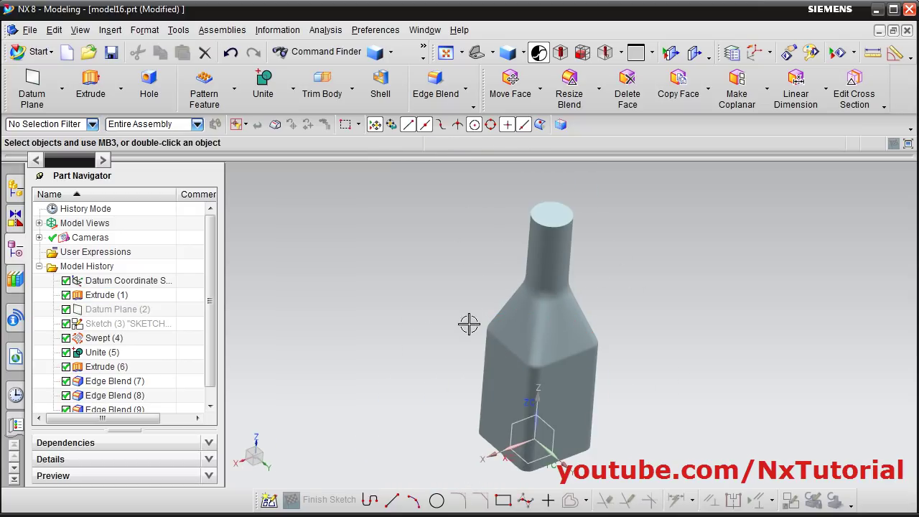
- Check the wall thickness in the reference drawing and shell the bottle to 1 mm, removing the neck's top face
{"action": "key", "text": "alt+Tab"}
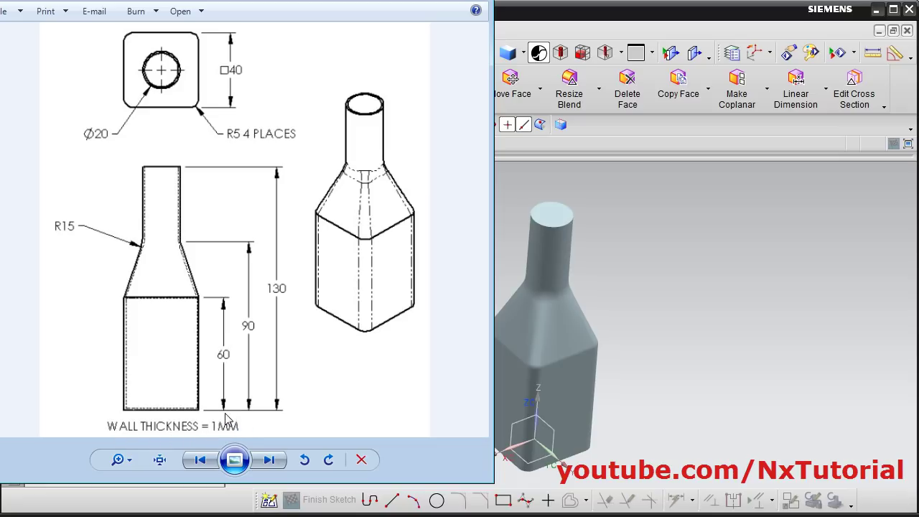
{"action": "key", "text": "alt+Tab"}
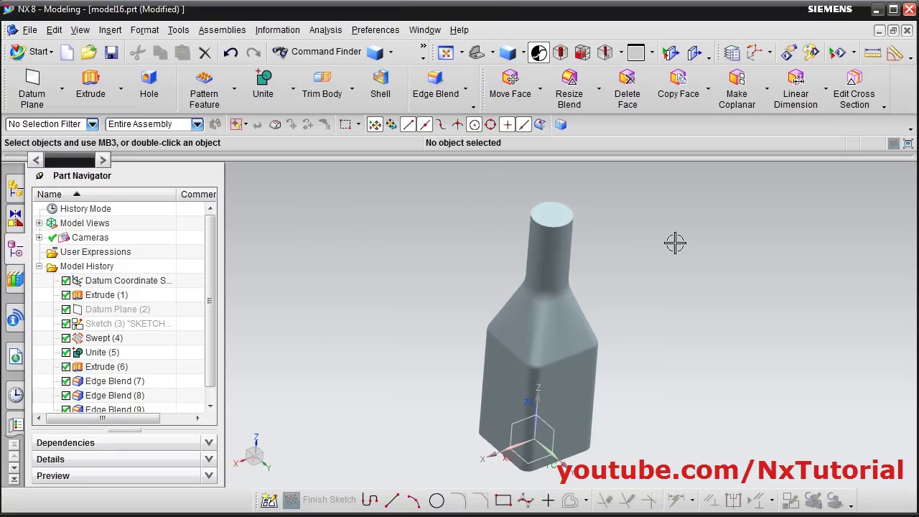
{"action": "left_click", "coordinate": [381, 84]}
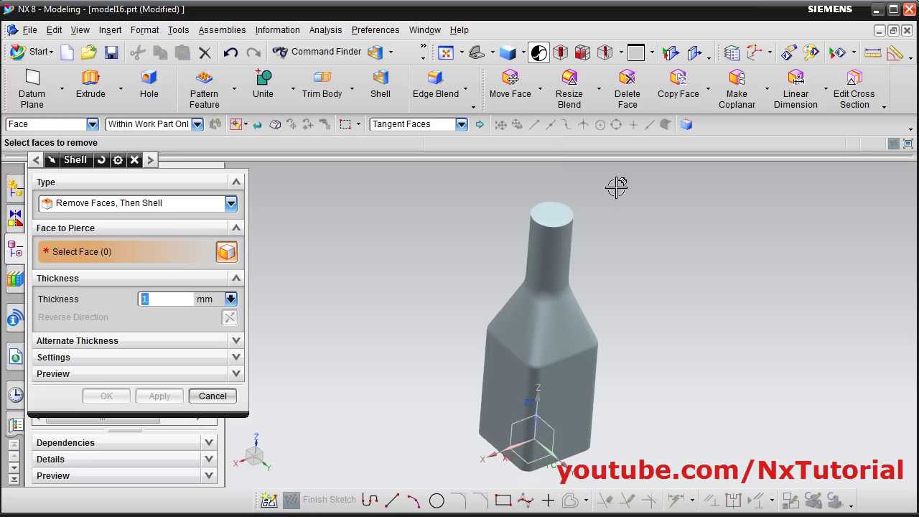
{"action": "left_click", "coordinate": [551, 213]}
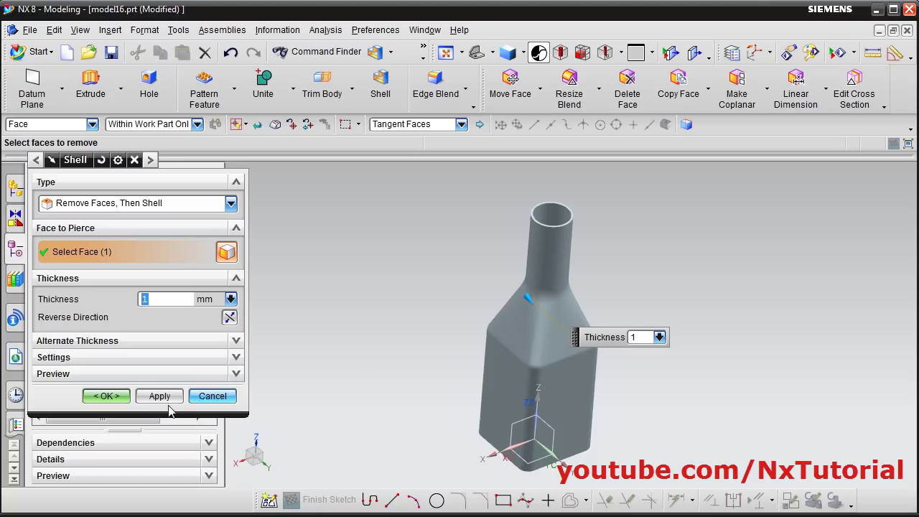
{"action": "left_click", "coordinate": [112, 397]}
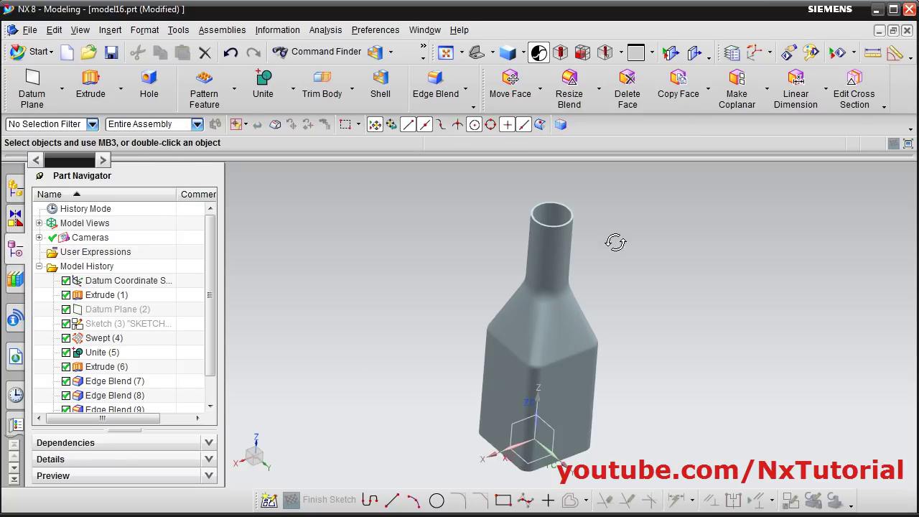
- Examine the hollow interior through the neck opening and inspect the walls in Static Wireframe display
{"action": "middle_click_drag", "start_coordinate": [616, 242], "coordinate": [613, 262]}
{"action": "scroll", "coordinate": [606, 258], "scroll_direction": "up", "scroll_amount": 5}
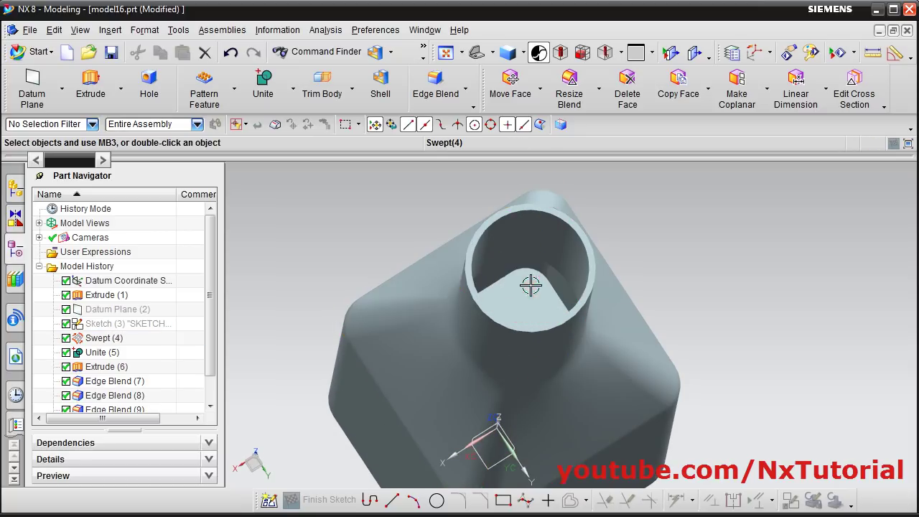
{"action": "scroll", "coordinate": [677, 324], "scroll_direction": "down", "scroll_amount": 3}
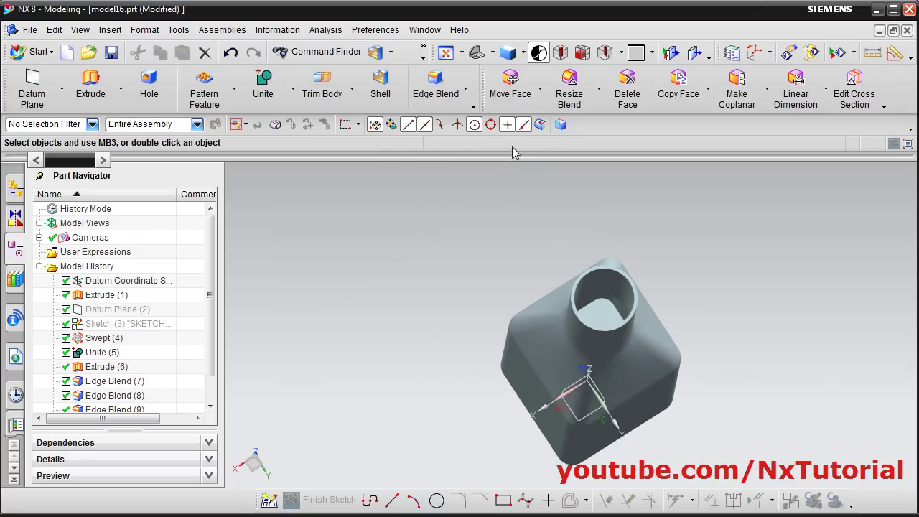
{"action": "left_click", "coordinate": [524, 54]}
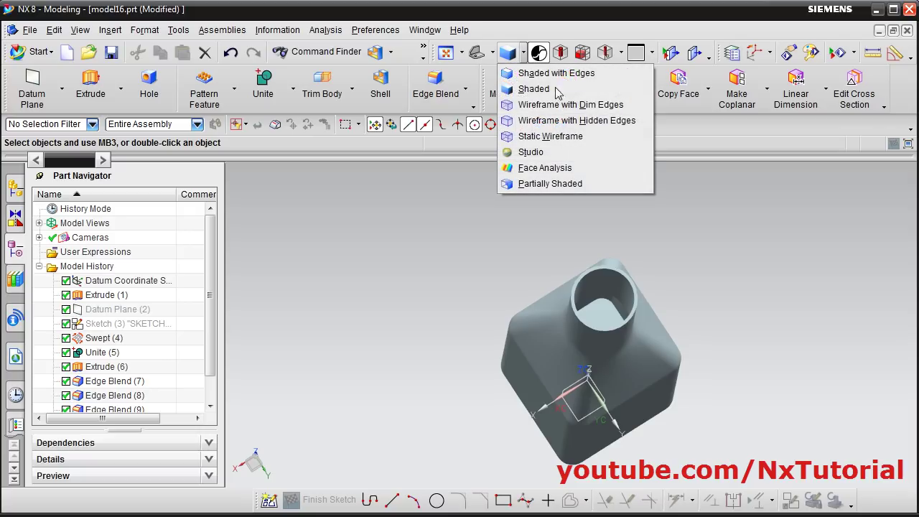
{"action": "left_click", "coordinate": [575, 139]}
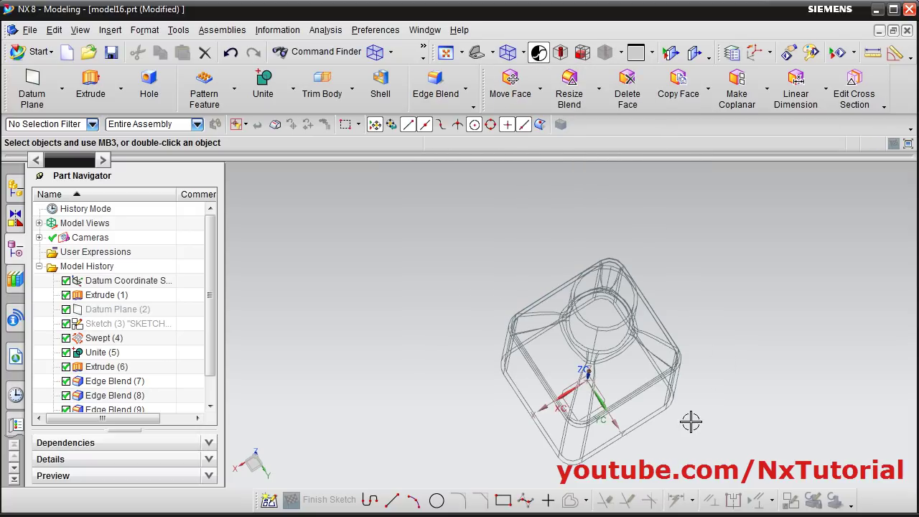
{"action": "middle_click_drag", "start_coordinate": [691, 422], "coordinate": [570, 365]}
{"action": "scroll", "coordinate": [445, 427], "scroll_direction": "up", "scroll_amount": 3}
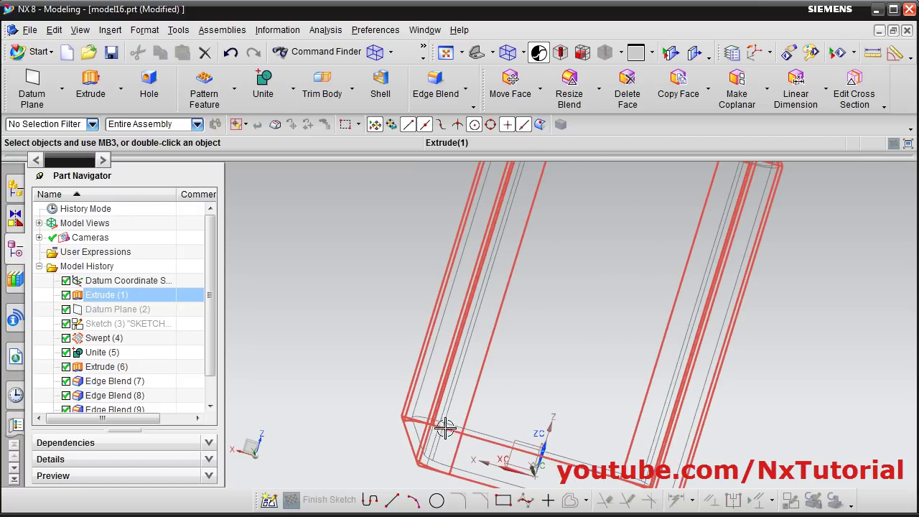
{"action": "scroll", "coordinate": [443, 420], "scroll_direction": "down", "scroll_amount": 3}
{"action": "middle_click_drag", "start_coordinate": [443, 402], "coordinate": [419, 313]}
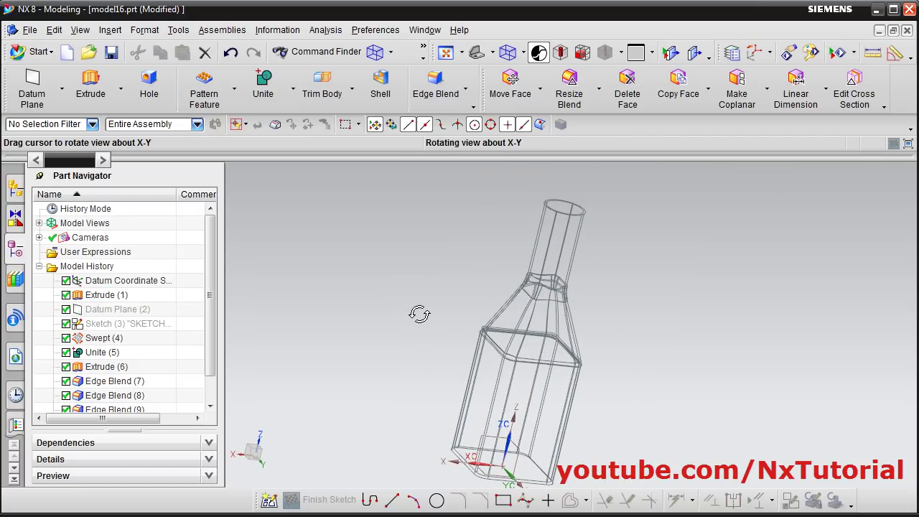
{"action": "scroll", "coordinate": [529, 424], "scroll_direction": "up", "scroll_amount": 3}
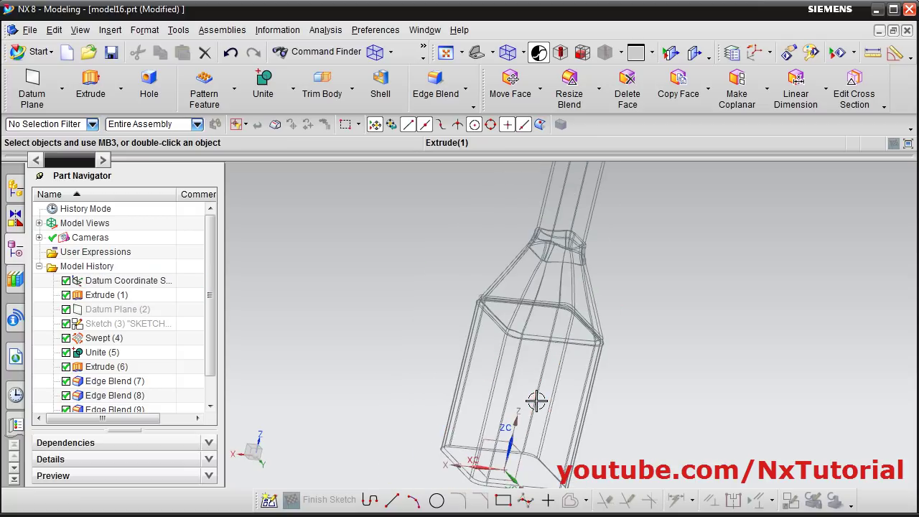
{"action": "scroll", "coordinate": [519, 388], "scroll_direction": "down", "scroll_amount": 3}
{"action": "scroll", "coordinate": [630, 388], "scroll_direction": "down", "scroll_amount": 2}
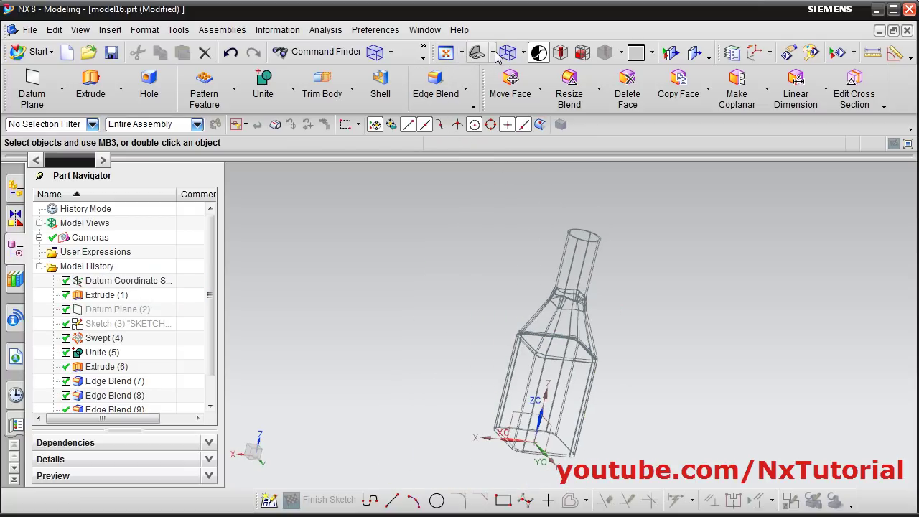
- View the finished bottle in Shaded with Edges and set the display style back to Shaded
{"action": "left_click", "coordinate": [525, 54]}
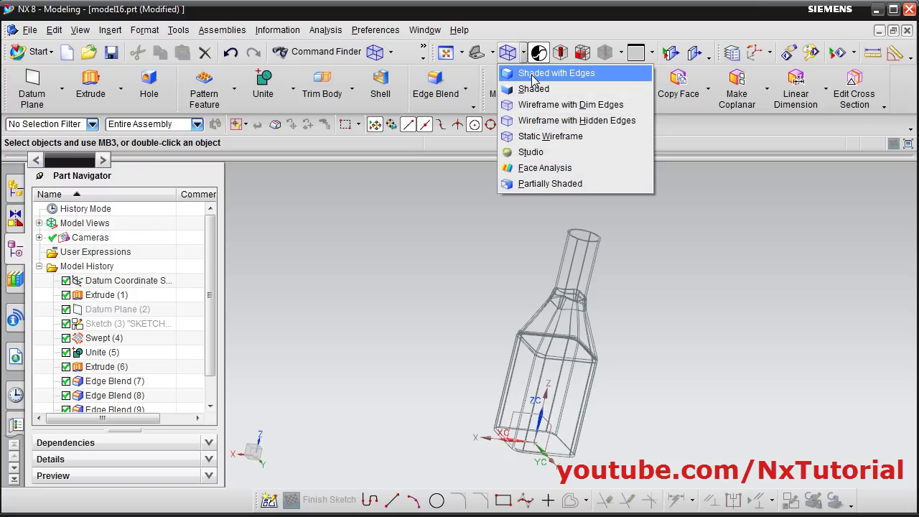
{"action": "left_click", "coordinate": [534, 76]}
{"action": "middle_click_drag", "start_coordinate": [621, 411], "coordinate": [567, 240]}
{"action": "left_click", "coordinate": [524, 54]}
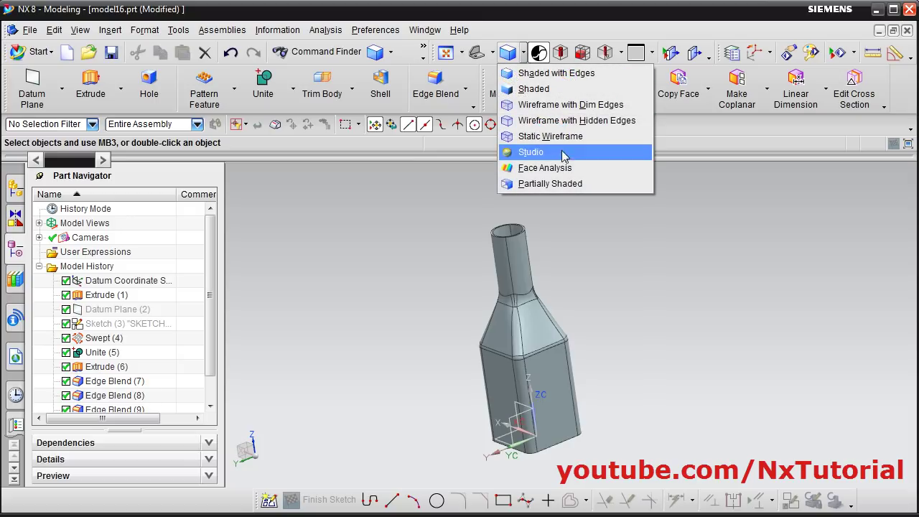
{"action": "left_click", "coordinate": [542, 89]}
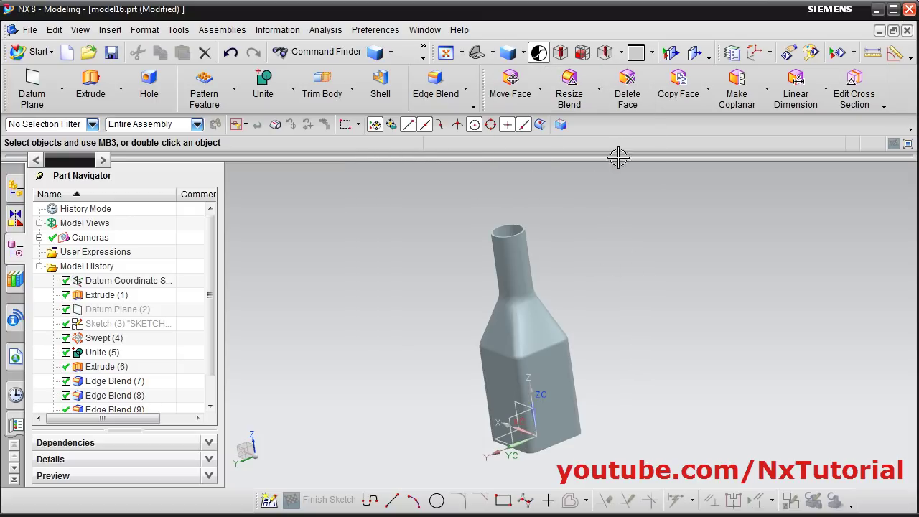